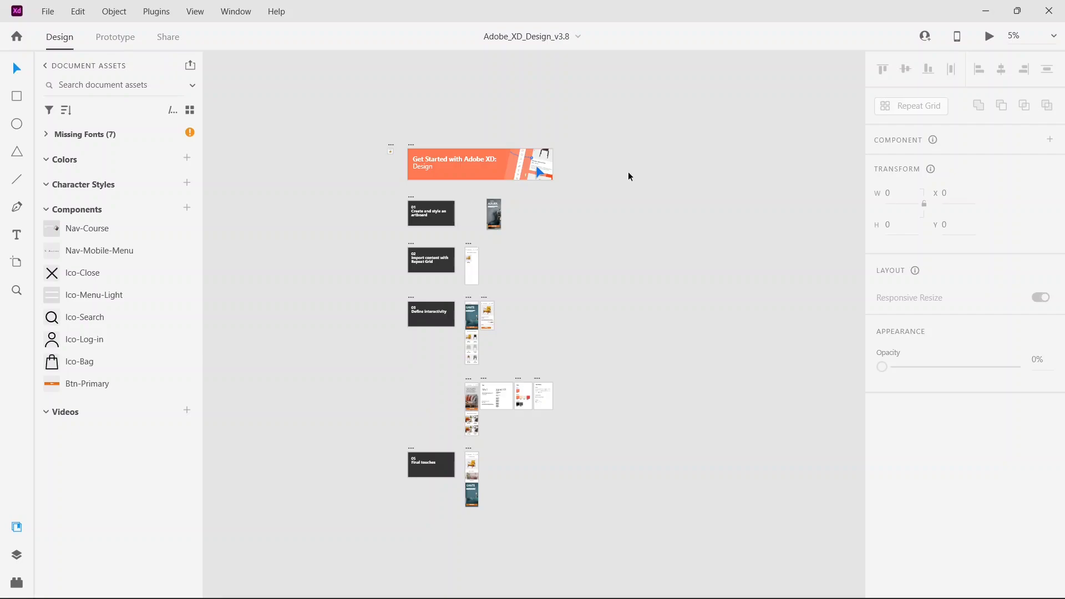
Step: Add an iPhone 13, 12 Pro artboard between the "Create and style an artboard" slide and the Altura mockup
left_click(16, 291)
left_click_drag(456, 182, 585, 263)
left_click_drag(301, 197, 610, 529)
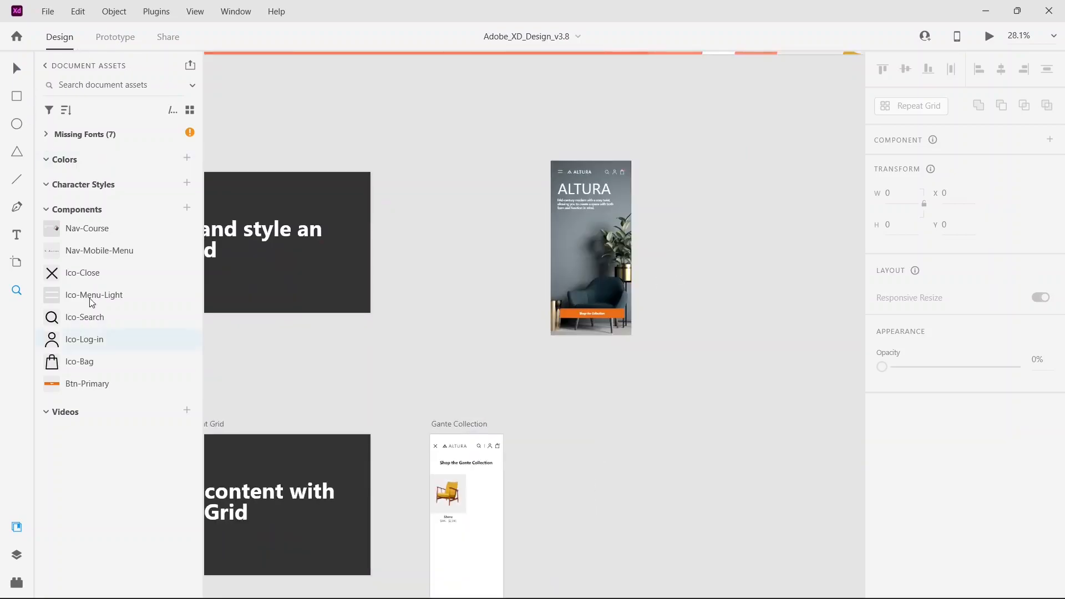
left_click(16, 263)
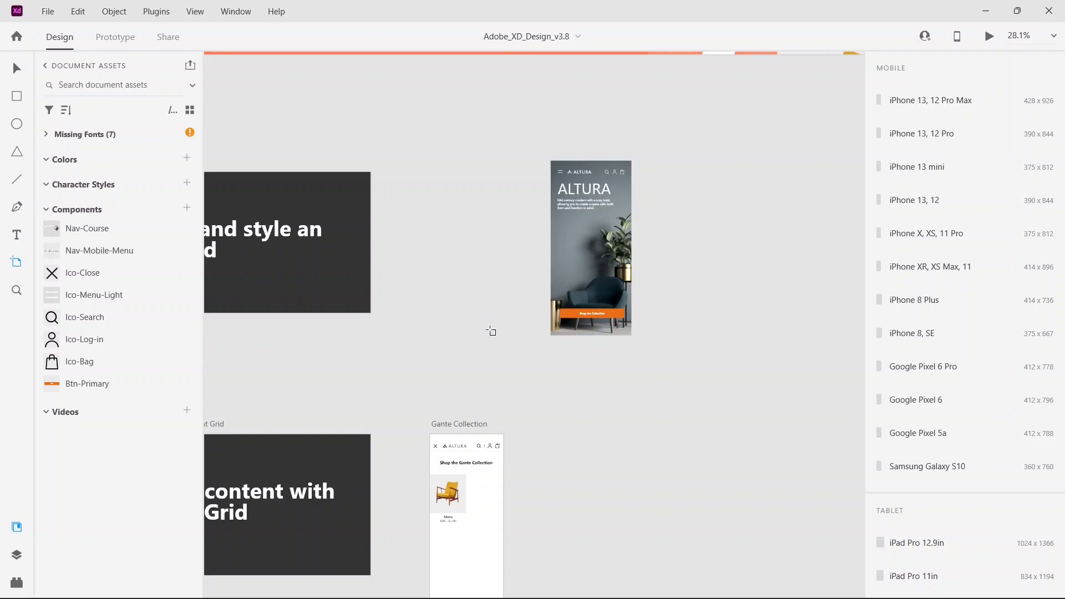
left_click(431, 162)
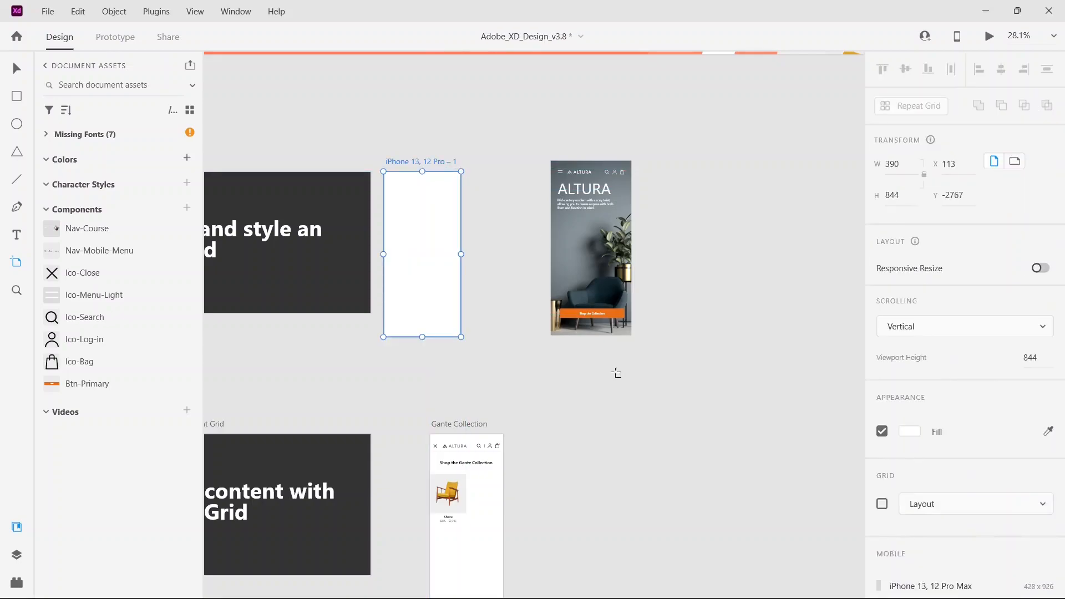
Step: Move the new artboard level with the Altura mockup's upper edge, at about X 348, Y -2824
left_click(17, 68)
left_click_drag(431, 235, 474, 226)
left_click(710, 223)
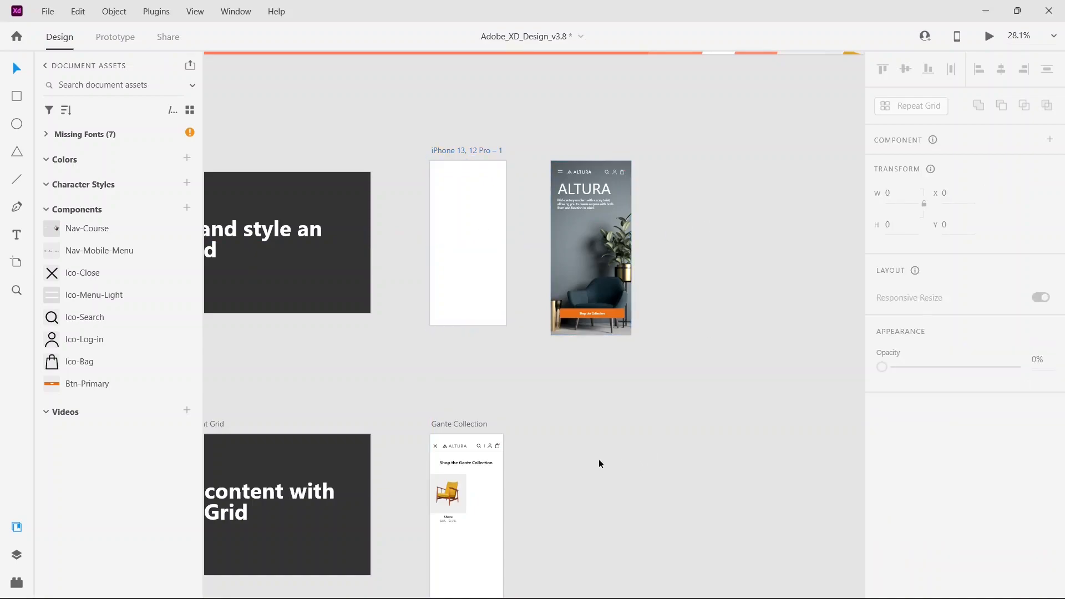
Step: Resize the blank artboard freehand to about 448 wide by 968 high
left_click(484, 321)
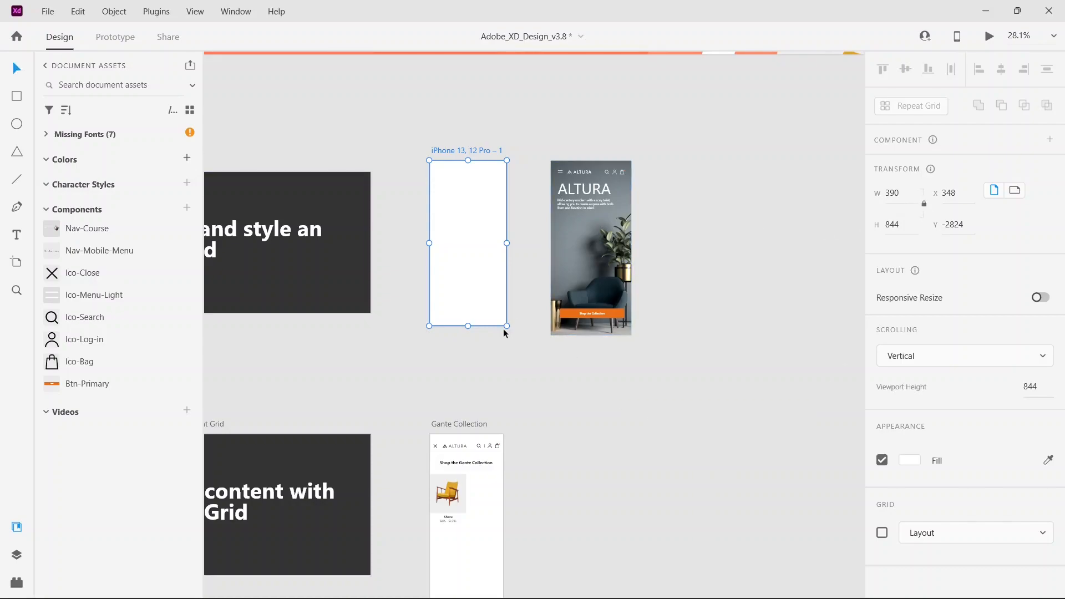
left_click_drag(507, 327, 535, 335)
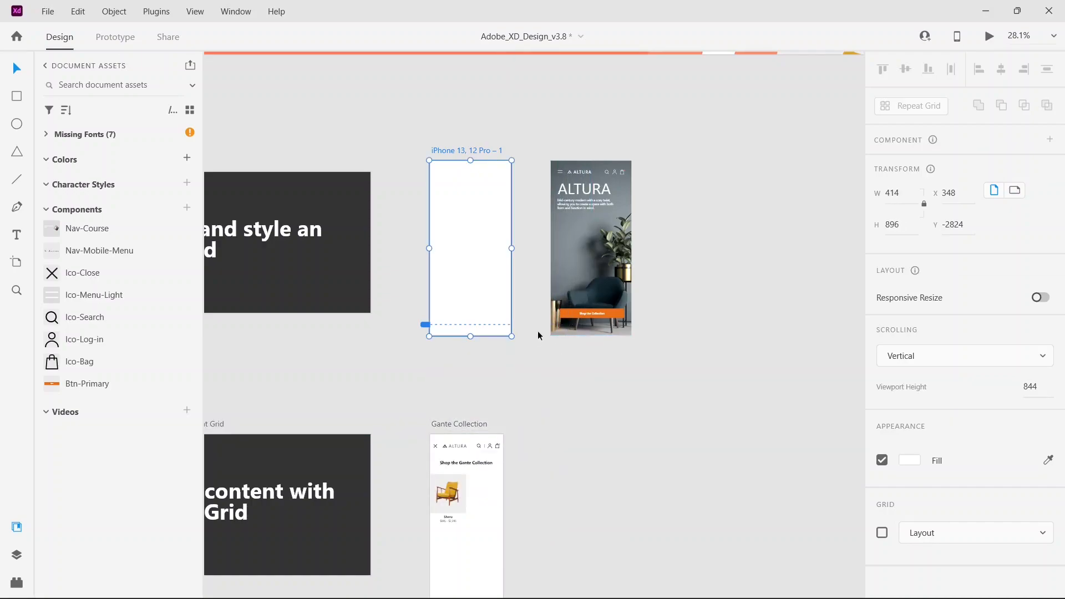
left_click(924, 204)
left_click_drag(510, 337, 537, 337)
mouse_move(511, 337)
left_mouse_down()
mouse_move(560, 397)
mouse_move(511, 367)
mouse_move(549, 404)
mouse_move(504, 359)
mouse_move(556, 399)
mouse_move(485, 346)
mouse_move(530, 385)
mouse_move(506, 370)
mouse_move(537, 392)
mouse_move(476, 307)
mouse_move(523, 364)
mouse_move(515, 343)
left_mouse_up()
Step: Show the document's layers and select the Altura mockup's background rectangle to check its width and height
key("ctrl+y")
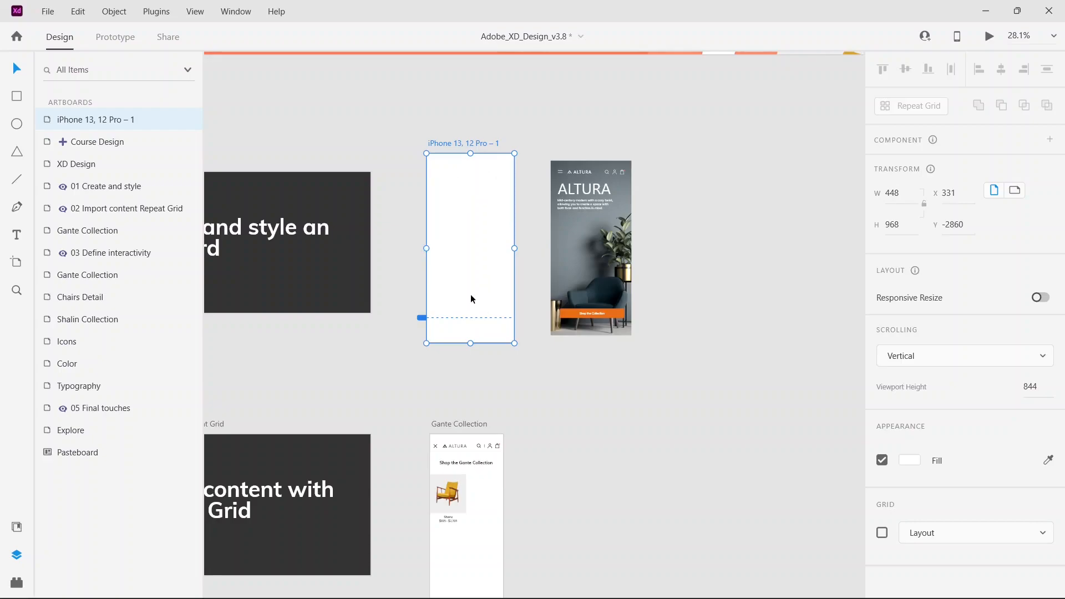
left_click(593, 244)
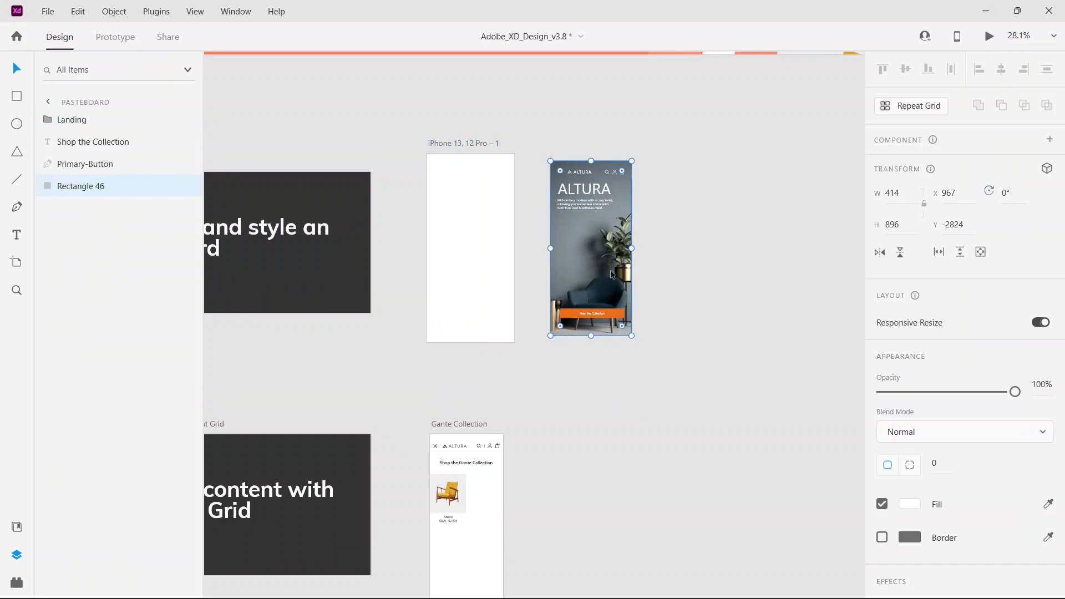
left_click(719, 144)
left_click(594, 197)
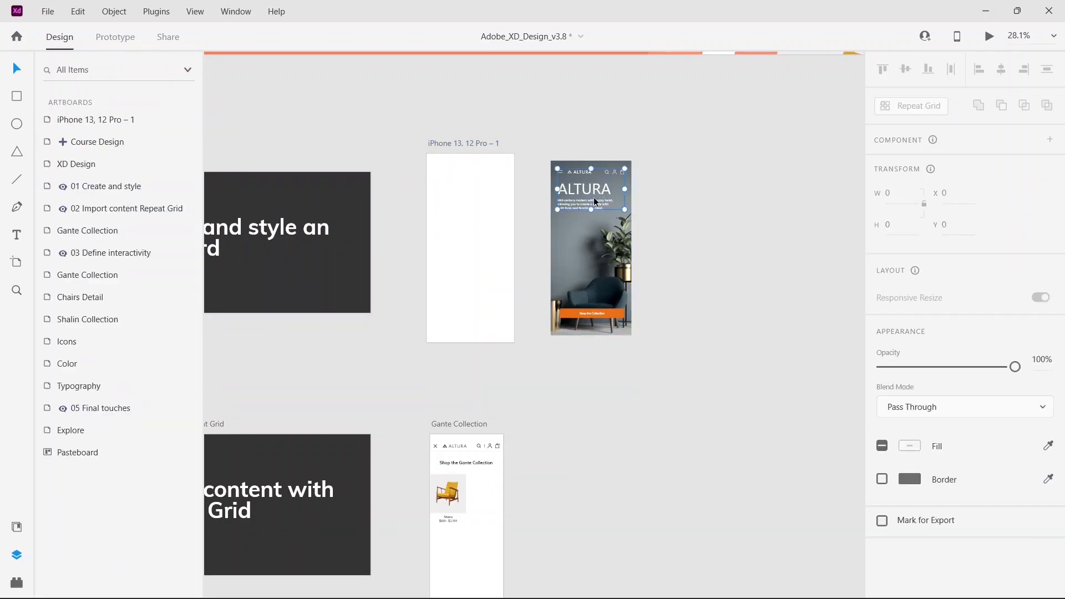
left_click(708, 227)
left_click(624, 239)
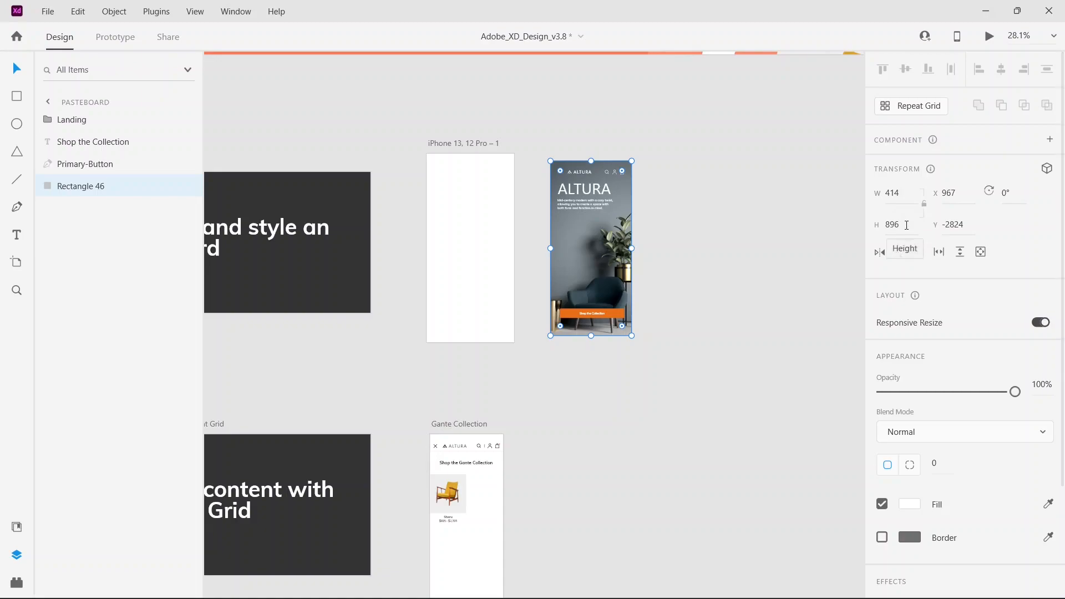
Step: Set the iPhone 13, 12 Pro – 1 artboard's width to 414 and height to 896
left_click(463, 142)
left_click(895, 193)
type("414")
key("Tab")
key("BackSpace")
type("896")
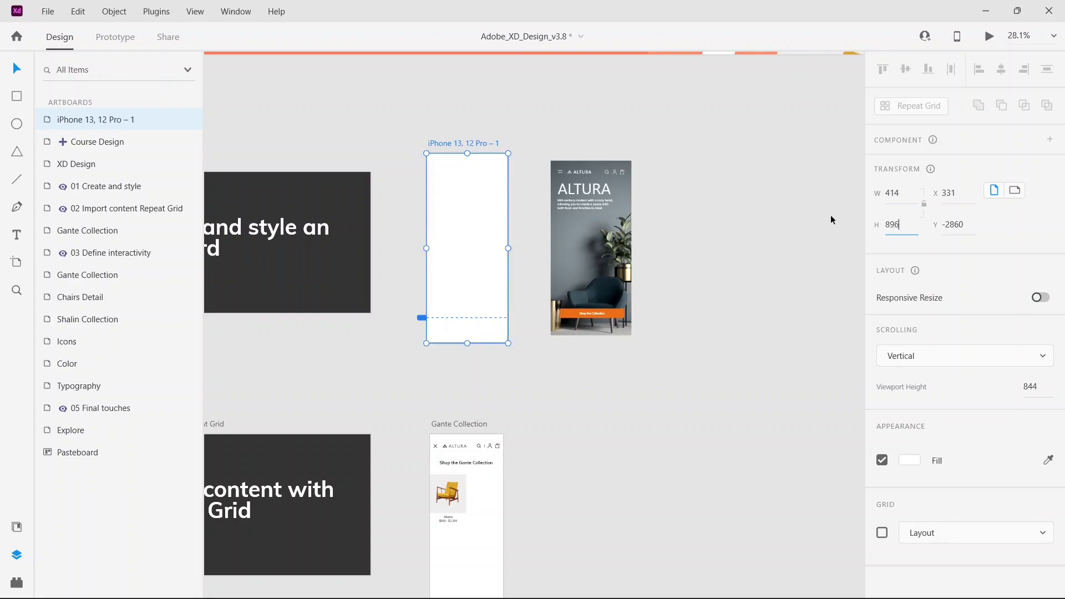
left_click(1046, 229)
left_click(458, 211)
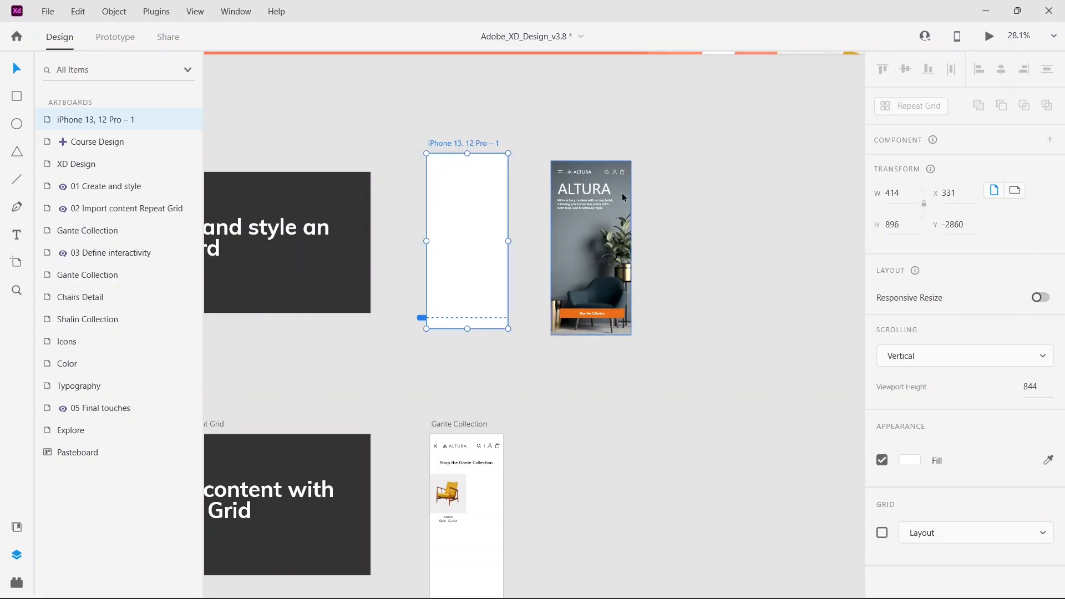
Step: Move the blank artboard to X 348, Y -2824, aligned with the Altura mockup and the Gante Collection artboard below
left_click(605, 237)
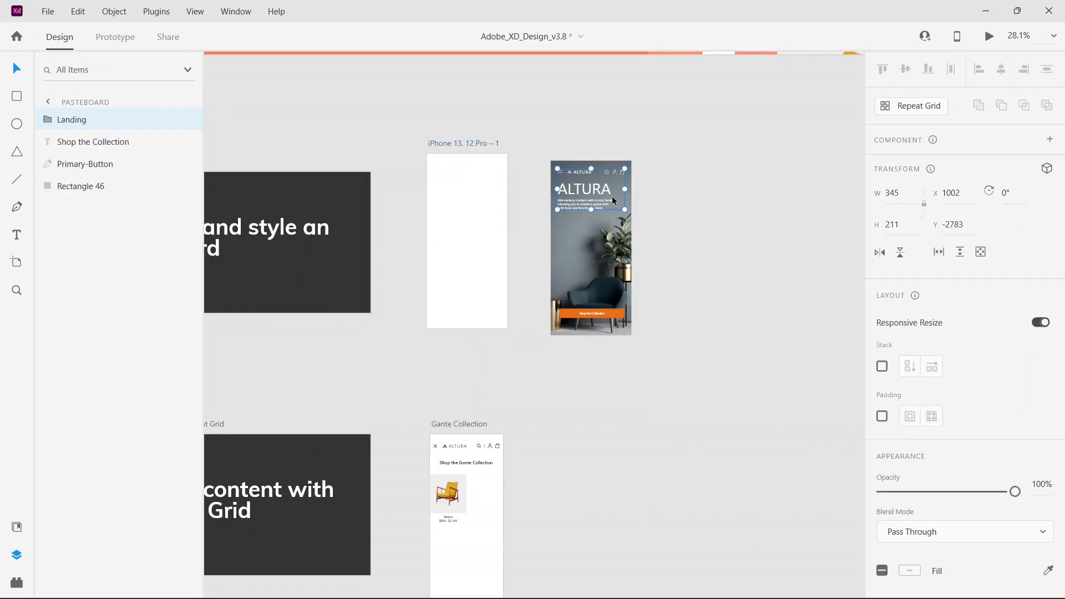
left_click(477, 214)
left_click(690, 243)
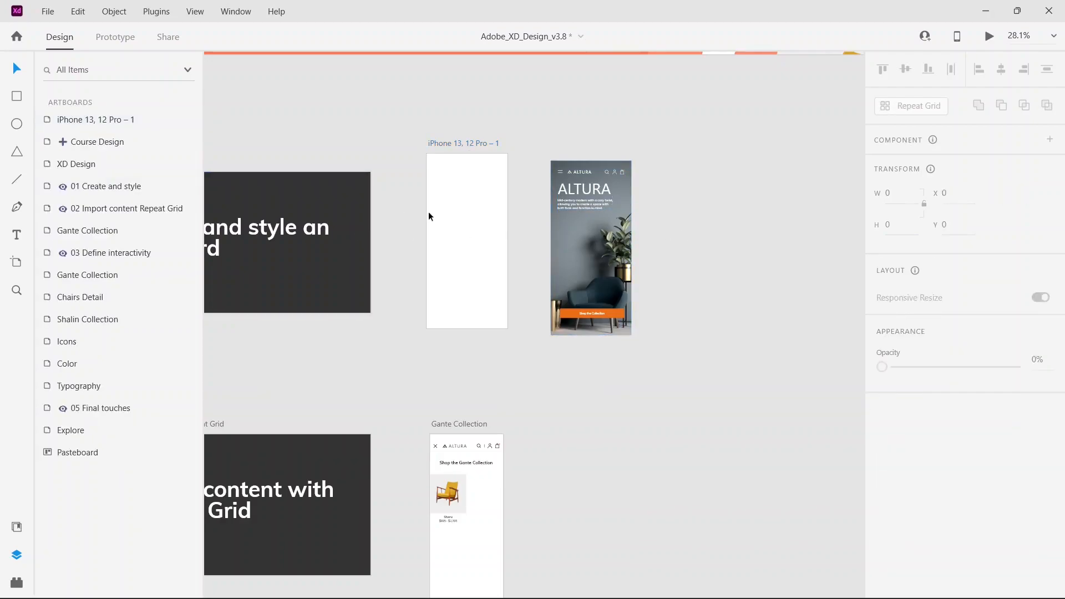
left_click_drag(477, 198, 479, 207)
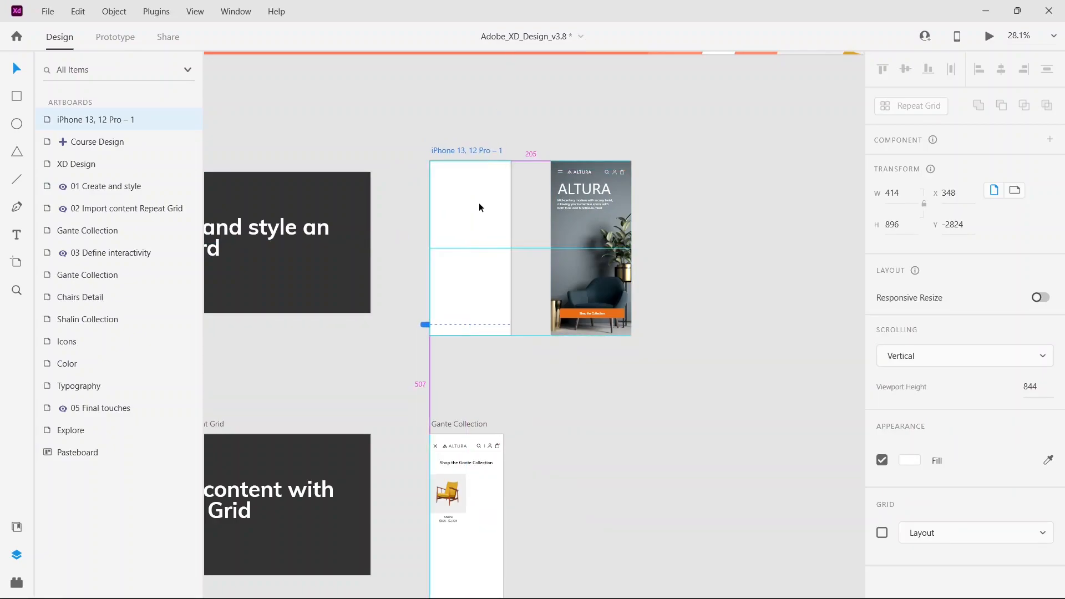
left_click_drag(480, 203, 470, 192)
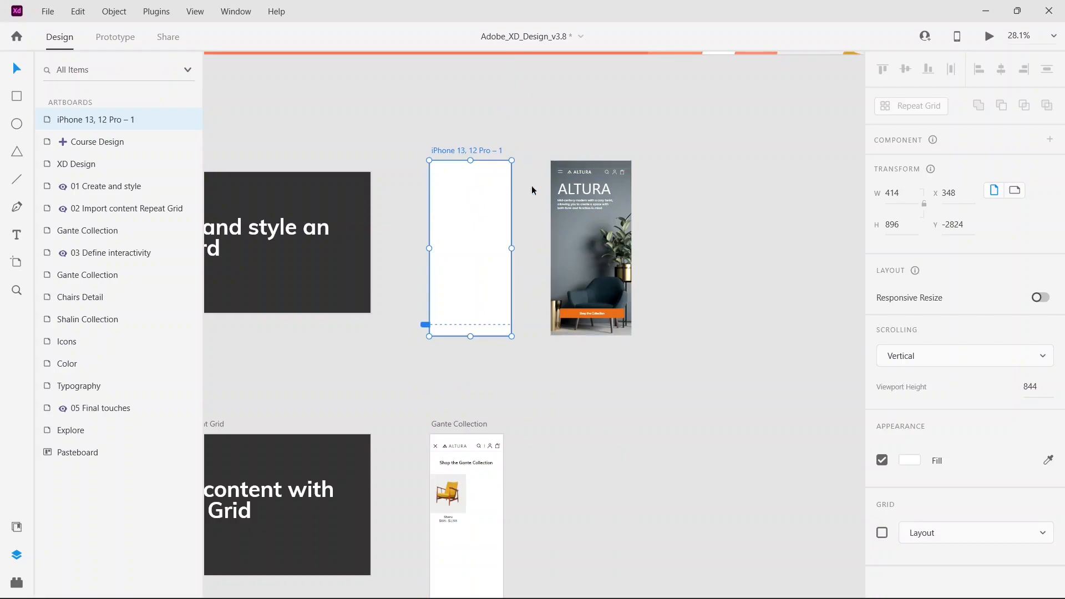
Step: Extend the blank artboard's scrolling viewport height to 896, matching its lower edge
left_click(703, 155)
left_click(481, 280)
left_click_drag(425, 324, 424, 336)
left_click(531, 379)
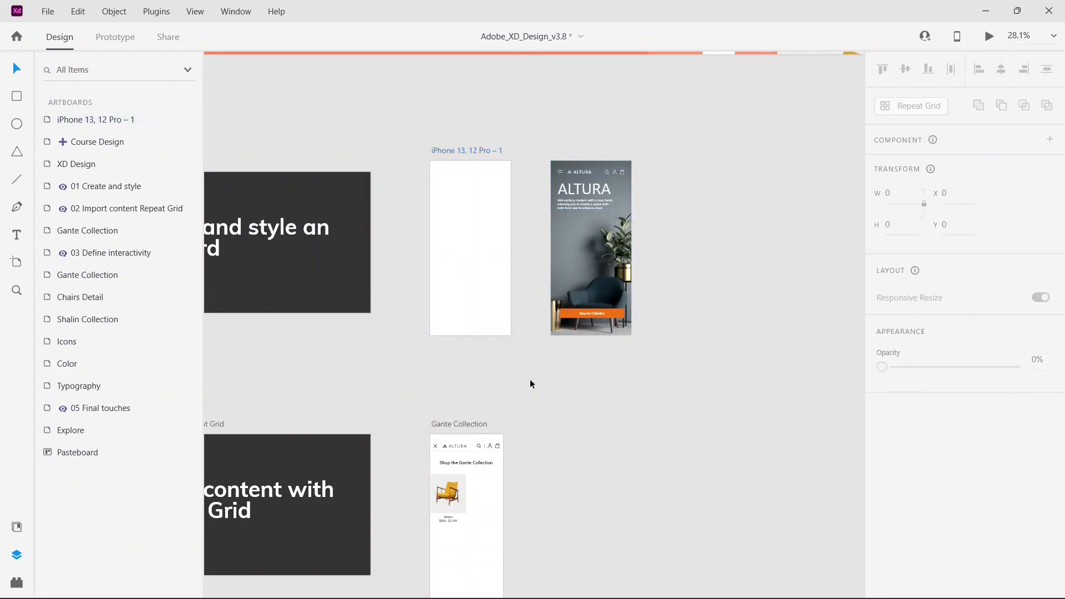
double_click(458, 150)
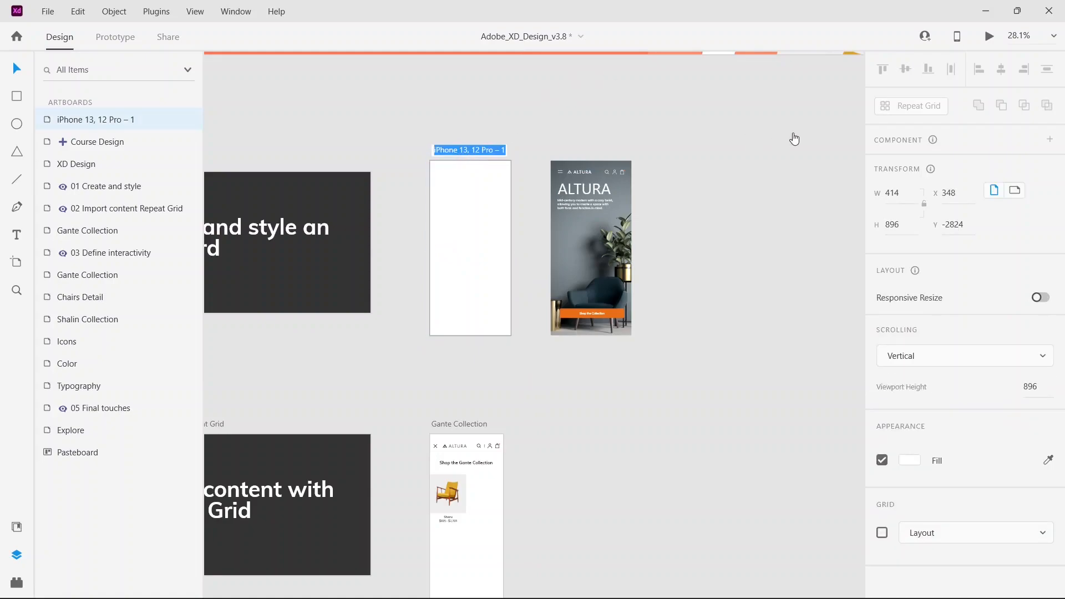
key("Return")
left_click(744, 232)
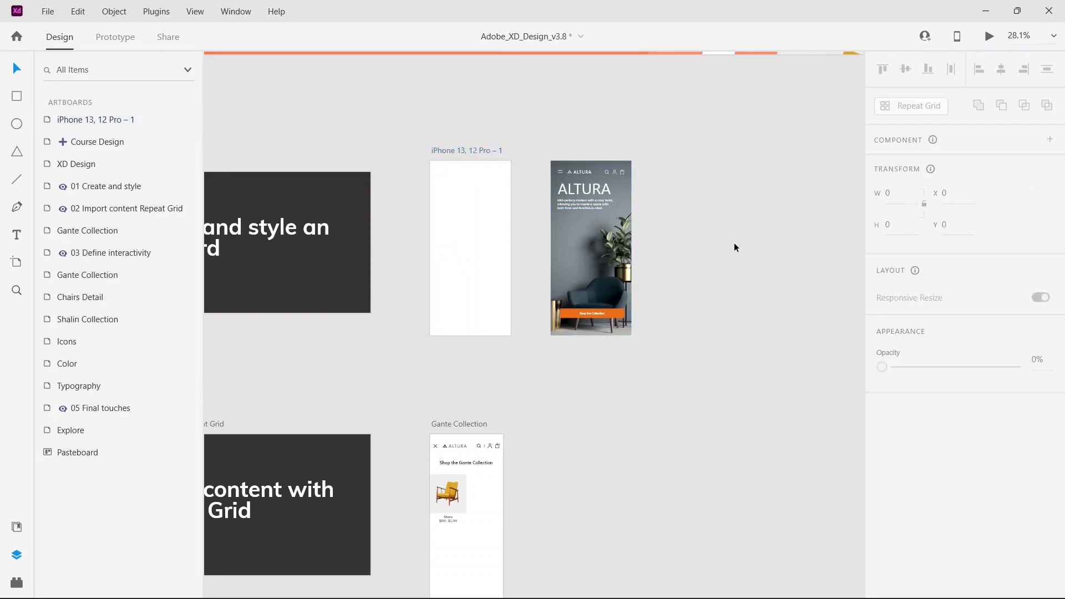
Step: Rename the iPhone 13, 12 Pro – 1 artboard as "Artboard 1"
left_click(475, 151)
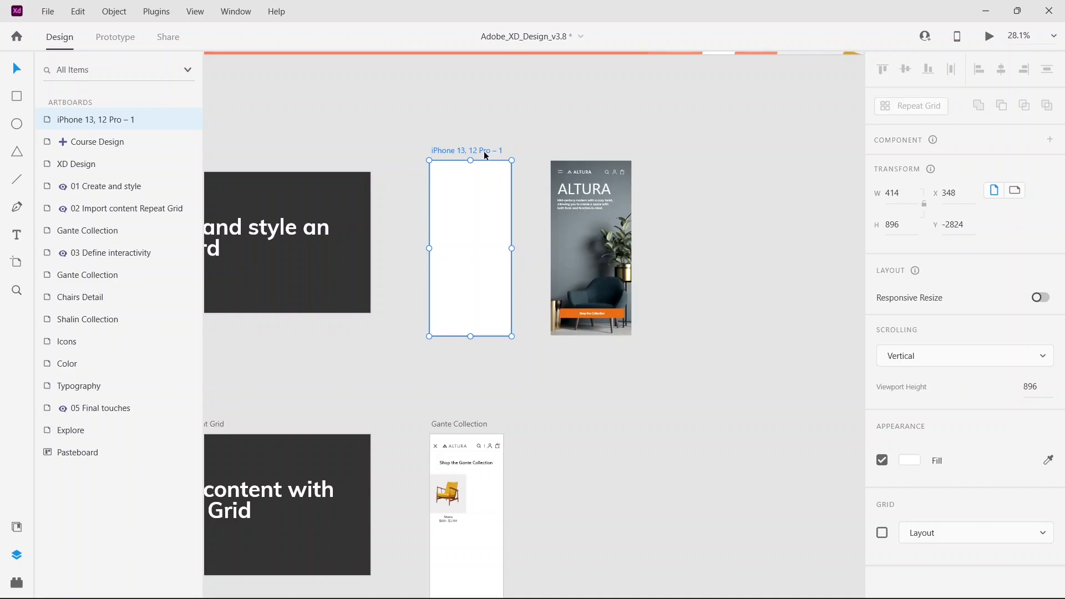
double_click(484, 152)
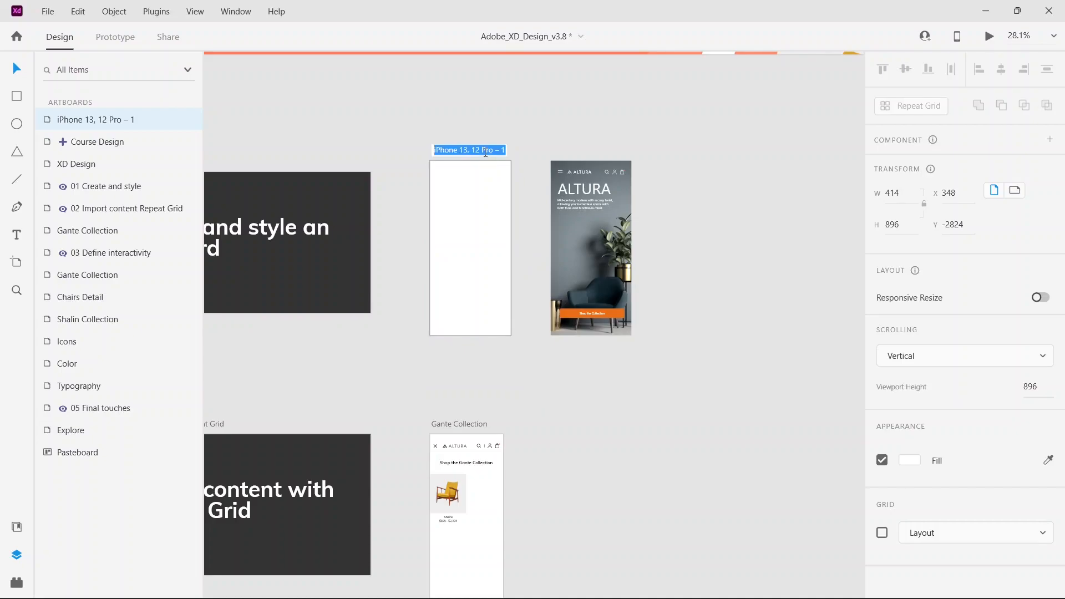
key("BackSpace")
type("Artboard 1")
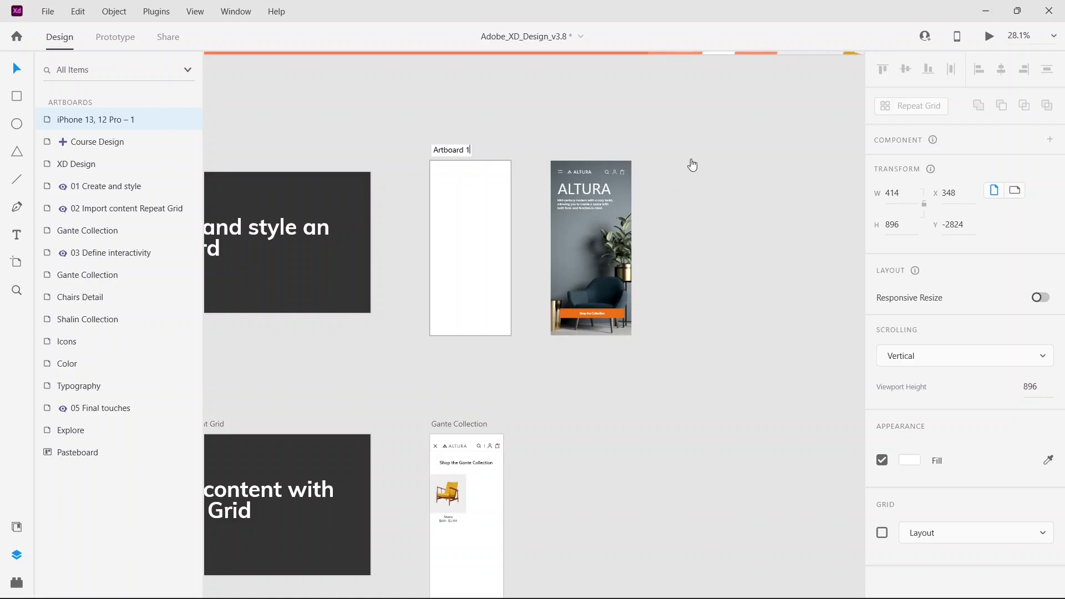
key("Return")
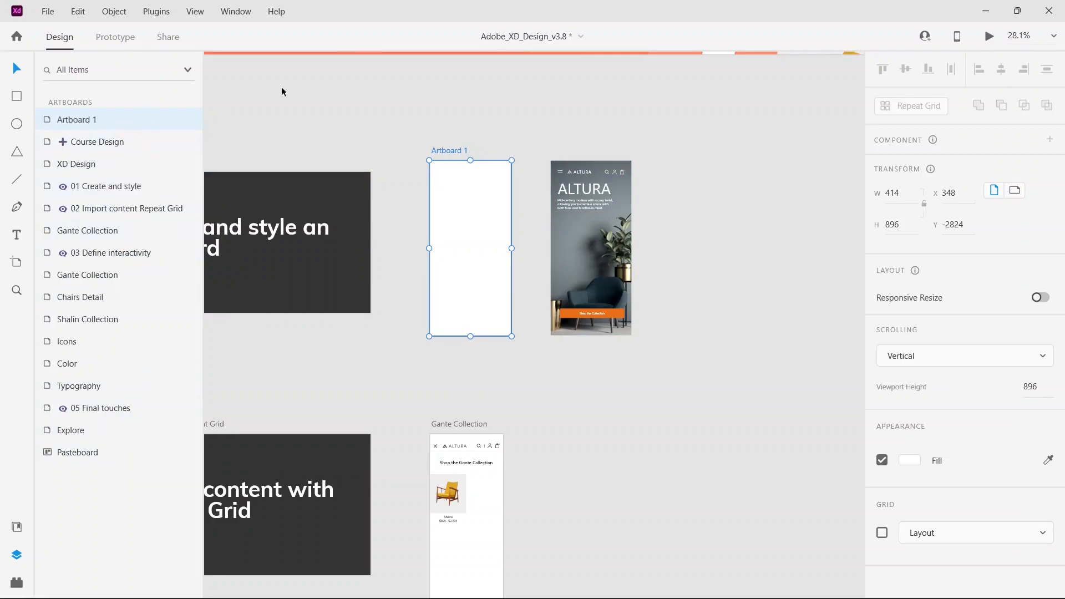
Step: Bring Artboard 1 and the neighbouring Altura mockup into close view side by side
left_click(331, 77)
left_click(80, 124)
double_click(47, 121)
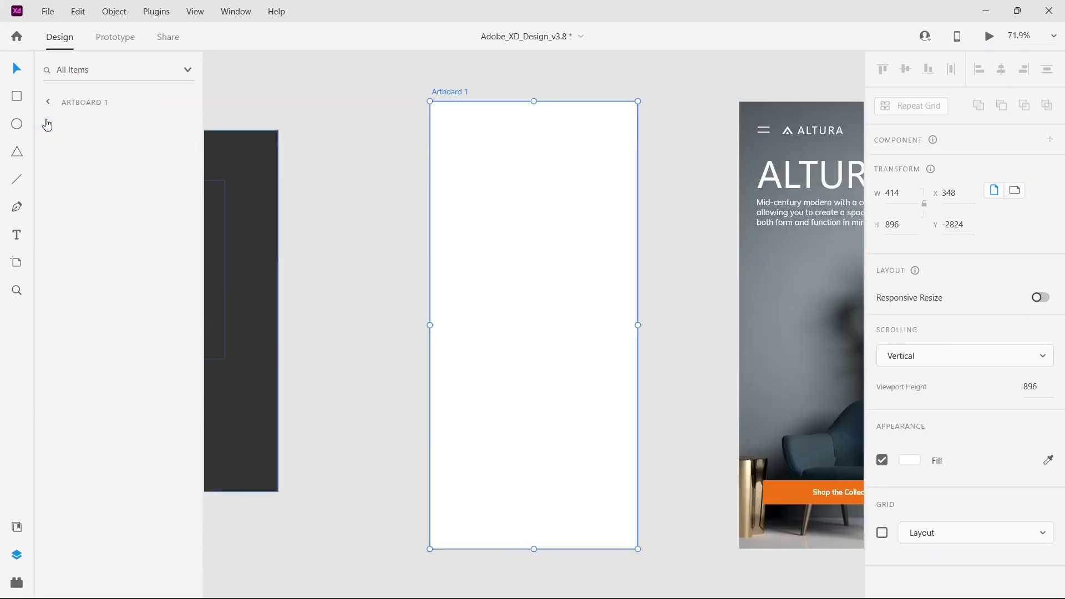
left_click_drag(679, 175, 525, 176)
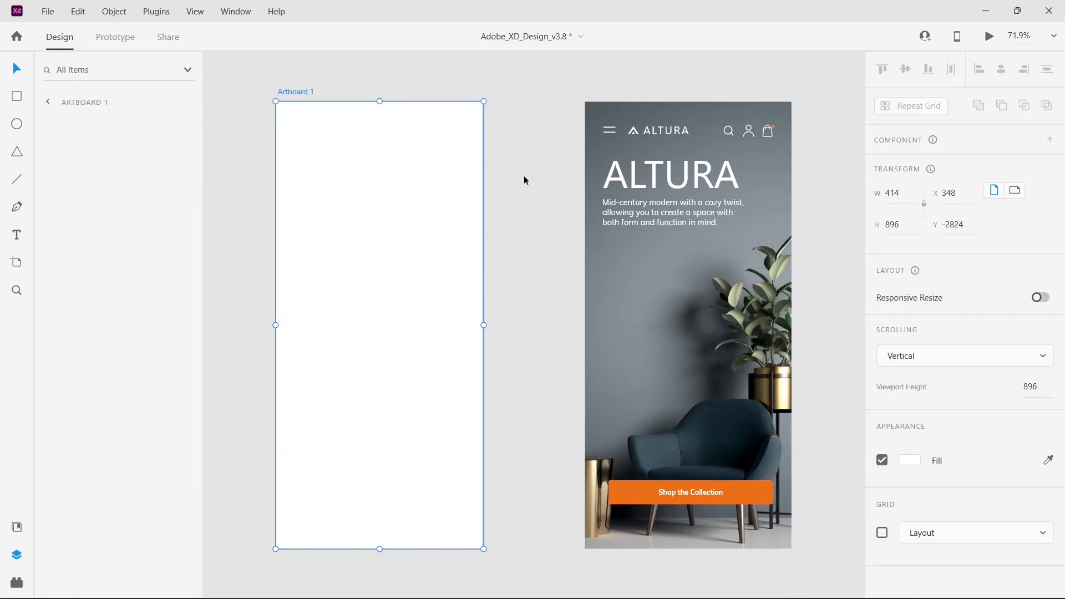
left_click(542, 99)
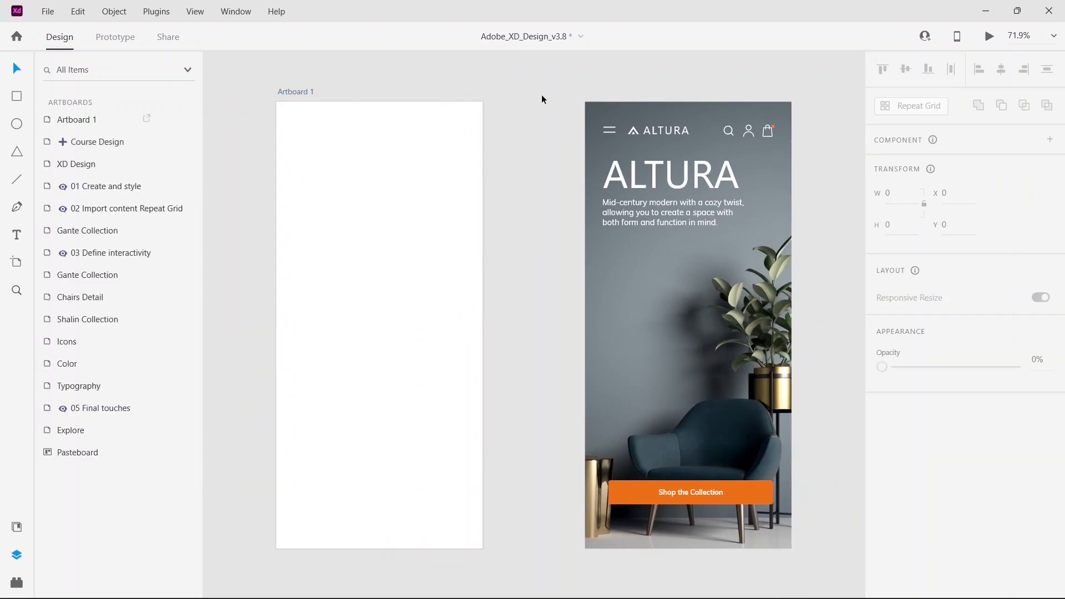
Step: Examine the ways to select Artboard 1 and the context commands available for it
left_click(449, 260)
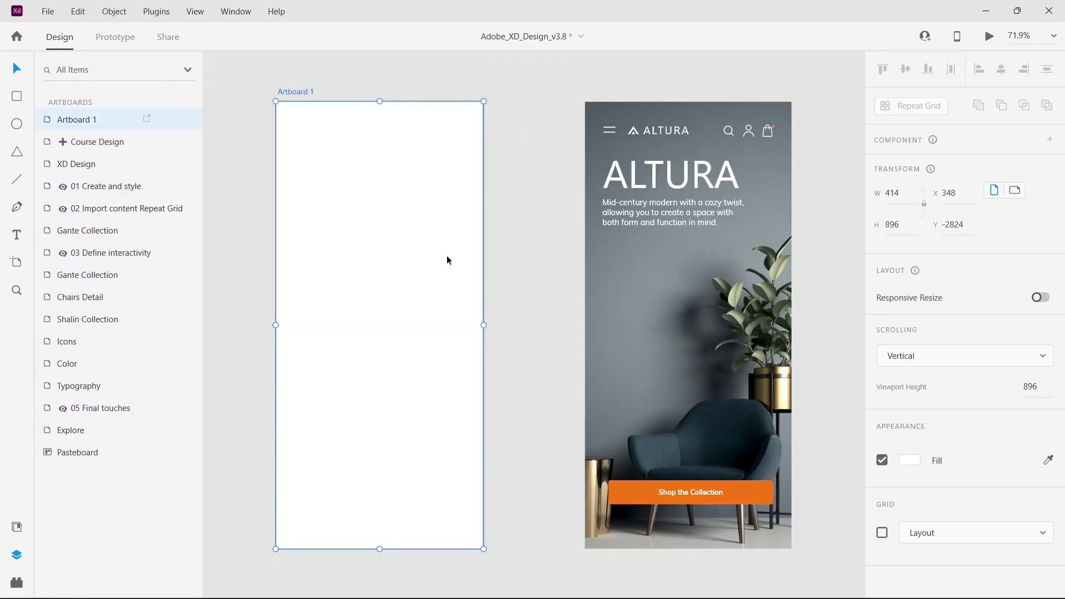
right_click(407, 256)
left_click(508, 135)
left_click(536, 96)
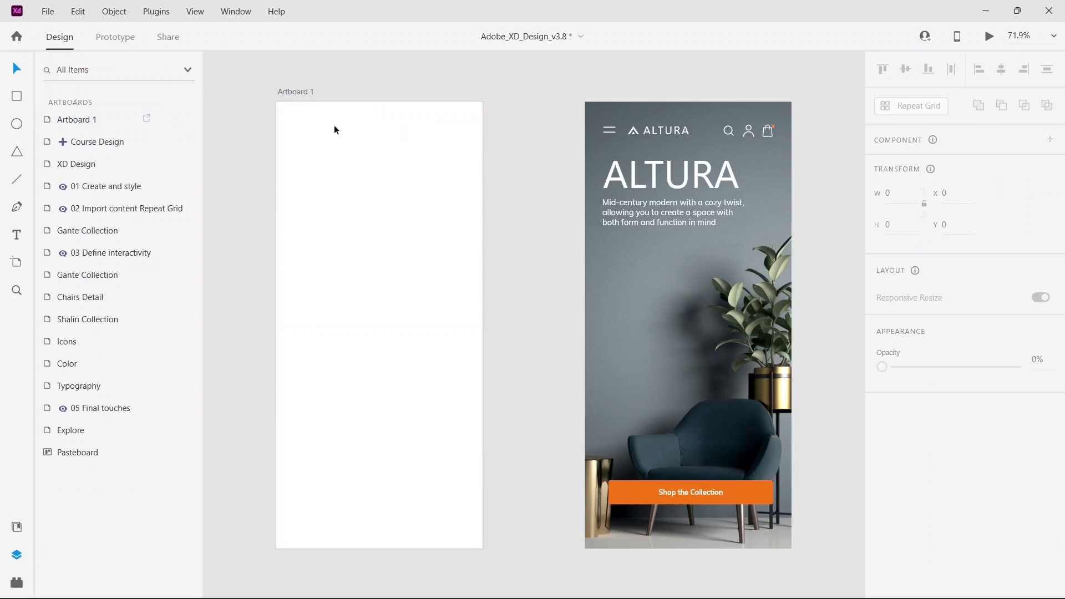
left_click(291, 92)
left_click(538, 86)
left_click(308, 91)
left_click(535, 93)
left_click(95, 122)
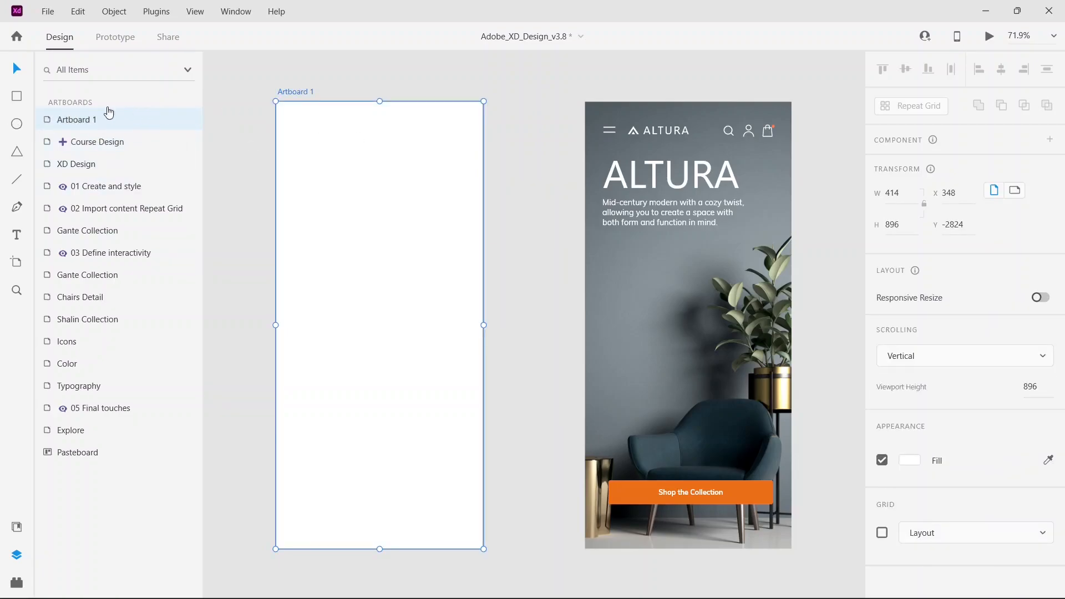
right_click(377, 220)
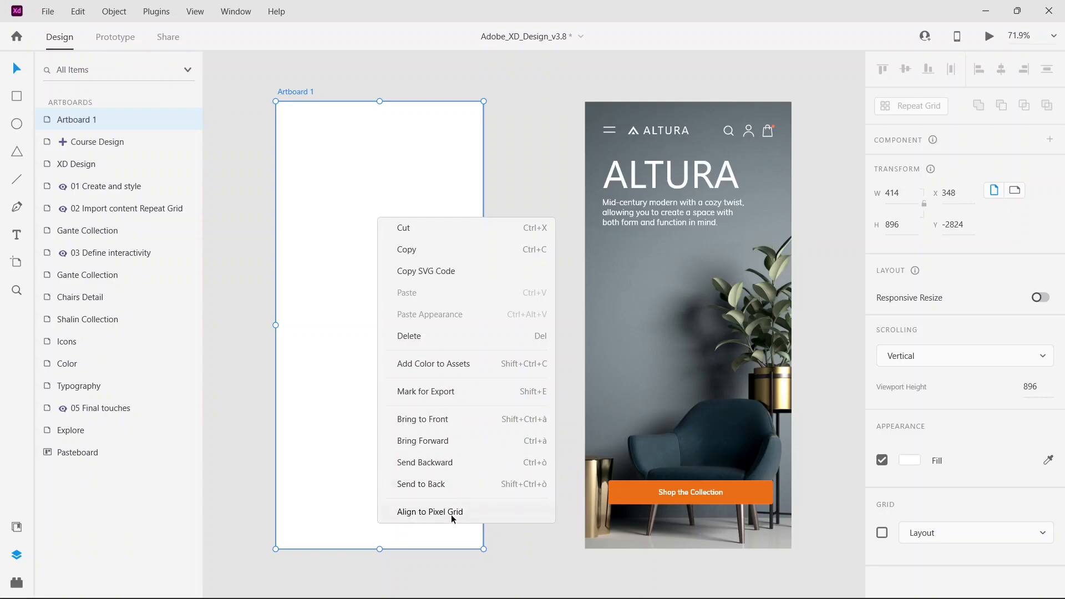
left_click(497, 159)
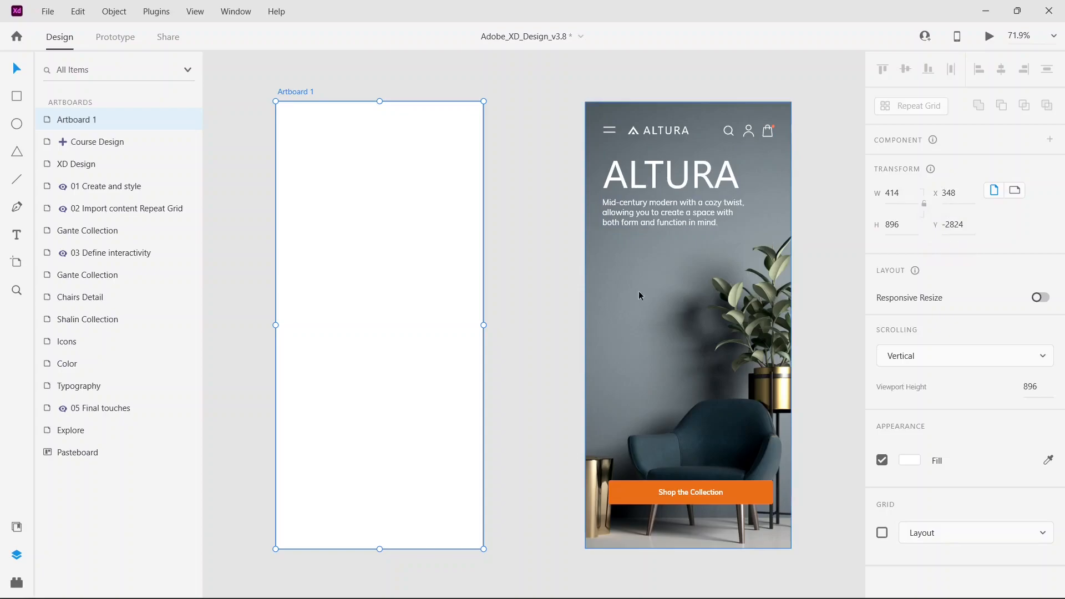
Step: Set Artboard 1's X position to 0
key("ctrl+minus")
key("ctrl+minus")
key("ctrl+minus")
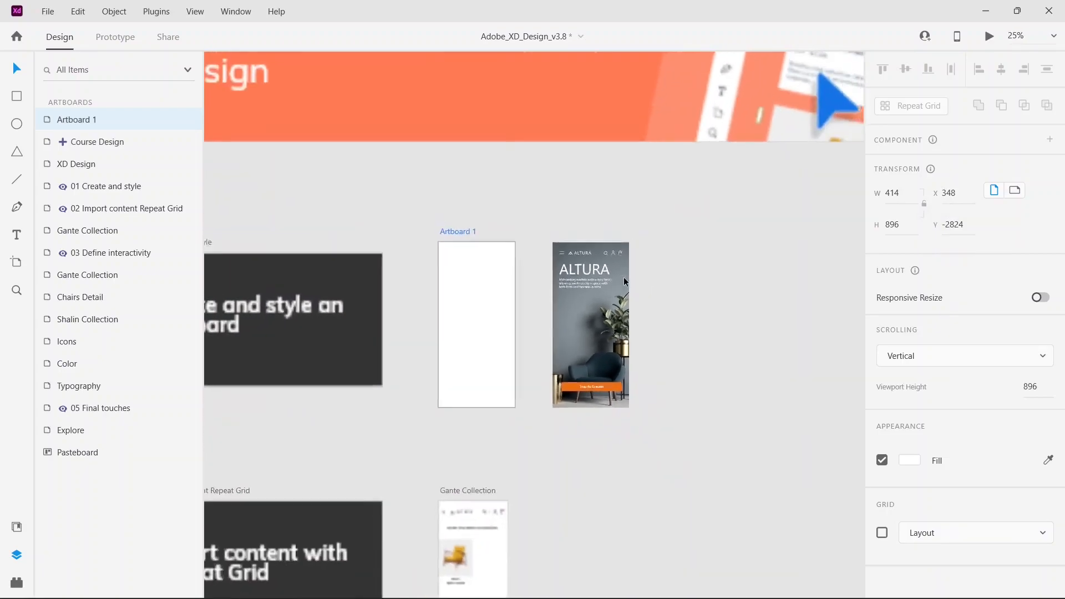
scroll(625, 281, "down", 3)
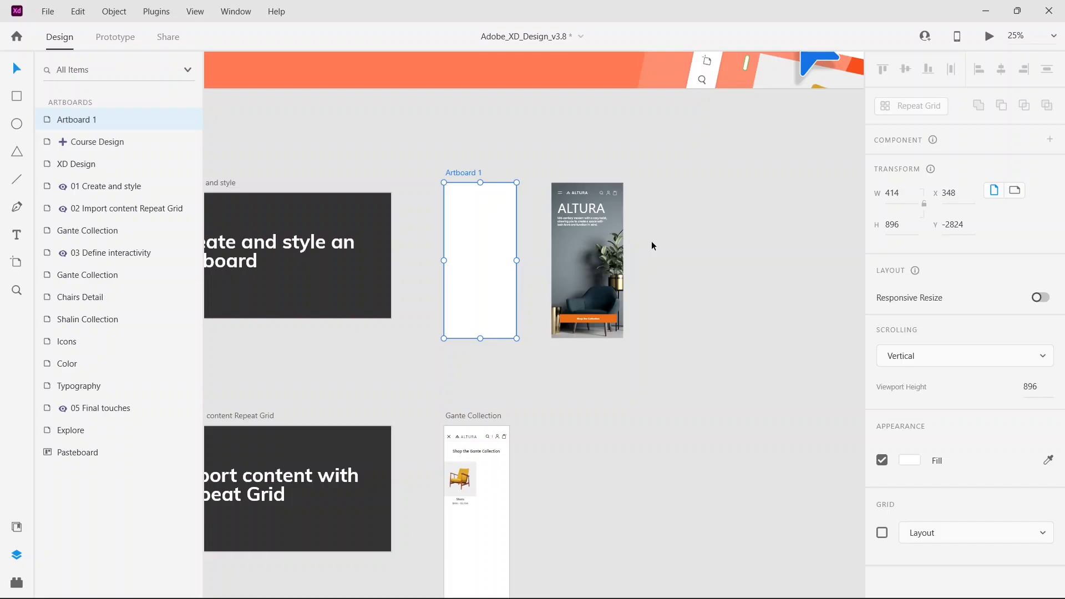
left_click(949, 192)
key("End")
key("BackSpace")
key("BackSpace")
key("BackSpace")
type("0")
key("Return")
Step: Set Artboard 1's Y position to 0 and locate the artboard on the canvas
left_click(937, 216)
key("ctrl+a")
key("BackSpace")
type("0")
key("Return")
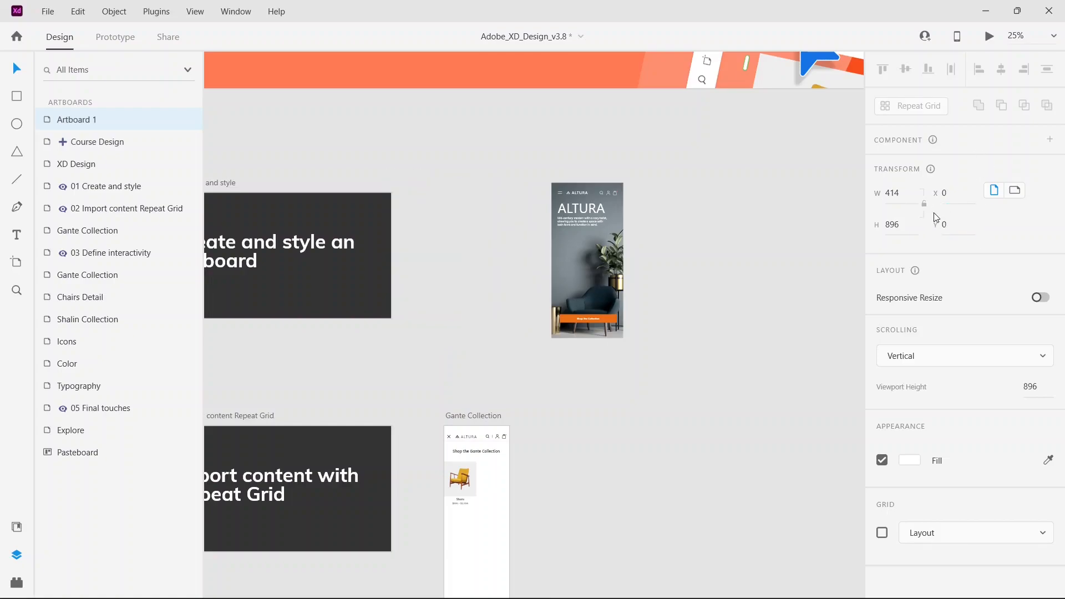
scroll(475, 369, "down", 5)
scroll(444, 390, "down", 1)
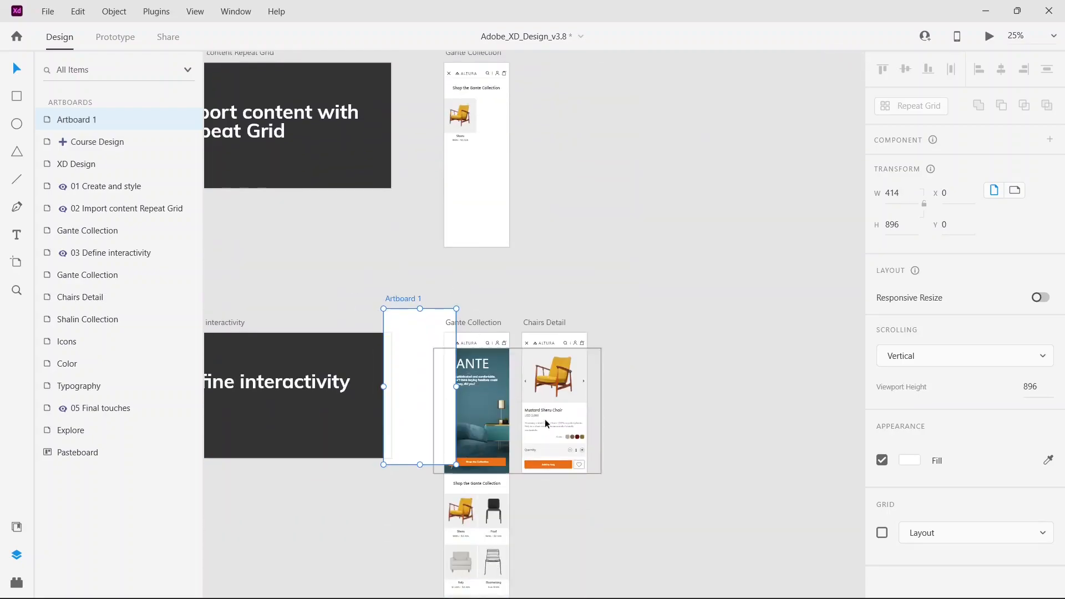
Step: Move Artboard 1 beside the Altura mockup, aligned above the Gante Collection artboard at X 348, Y -2824
scroll(416, 356, "down", 1)
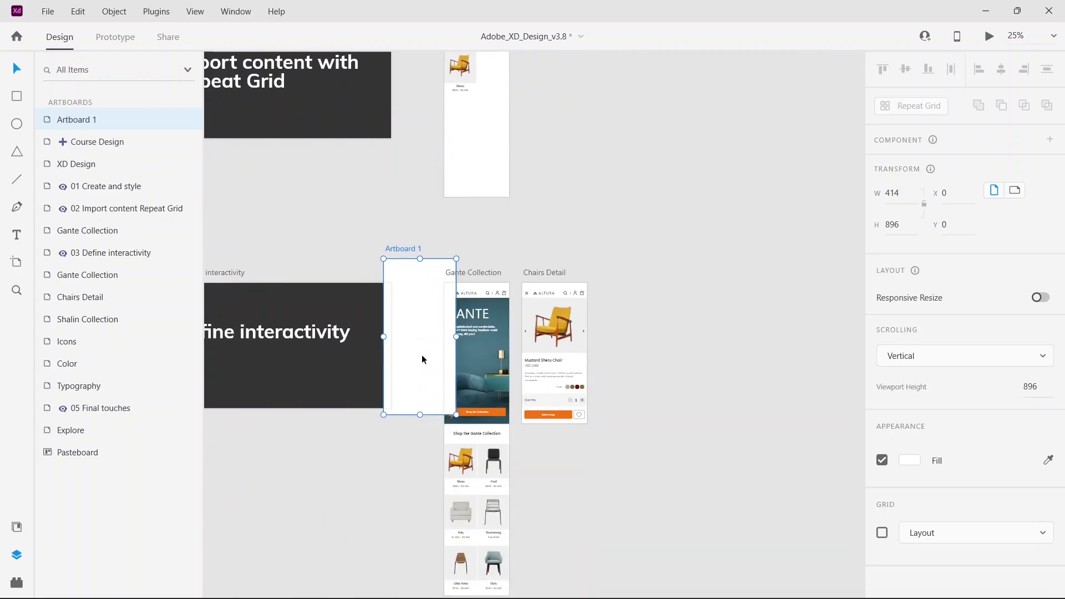
left_click_drag(420, 350, 418, 390)
left_click_drag(453, 383, 487, 108)
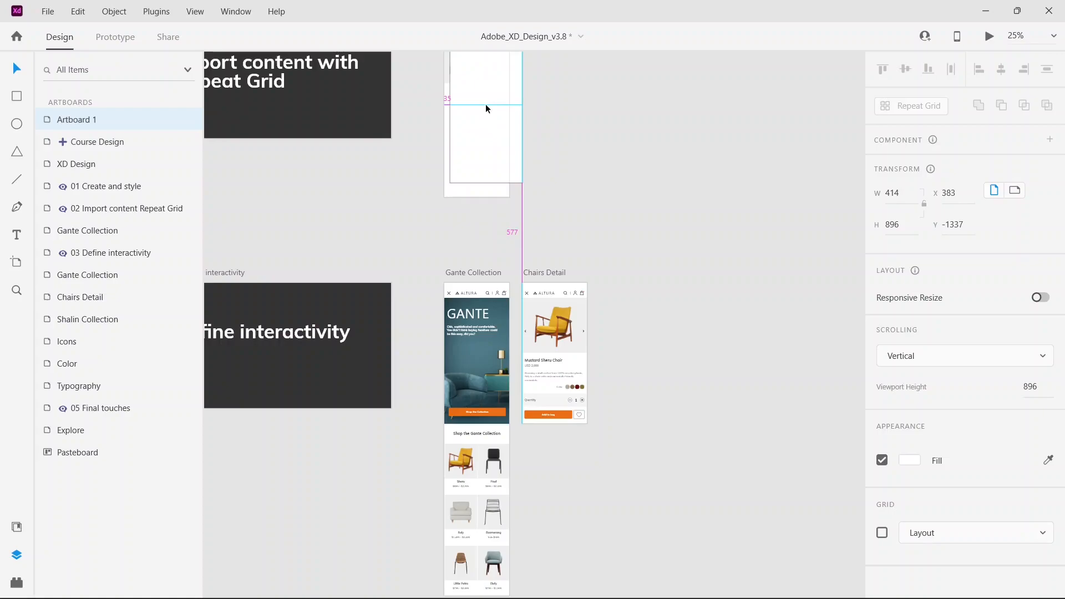
left_click_drag(487, 108, 616, 236)
scroll(624, 267, "up", 5)
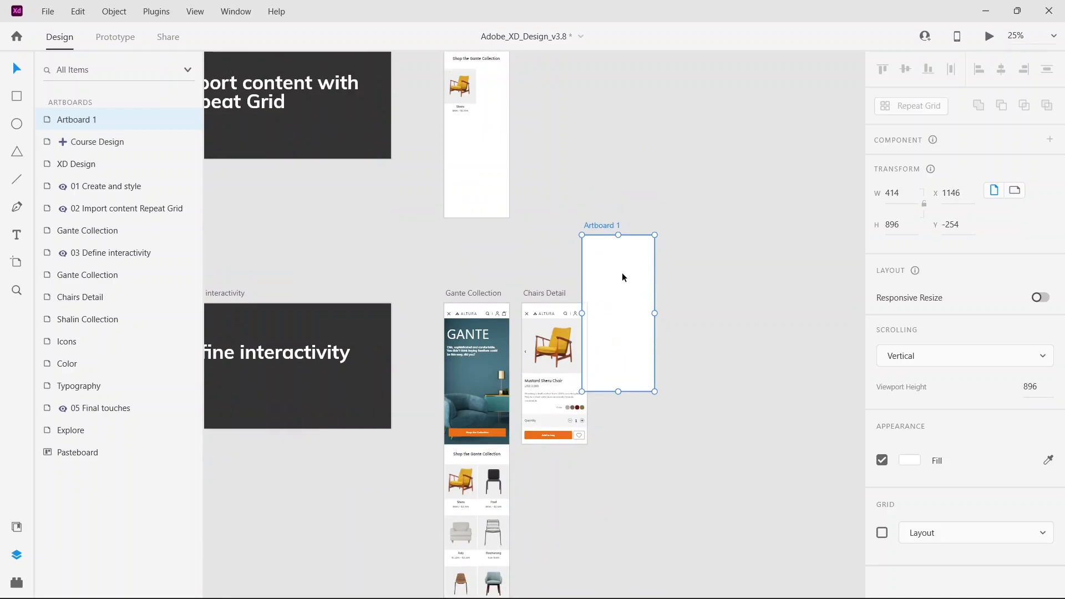
scroll(660, 444, "up", 2)
left_click_drag(654, 480, 481, 202)
left_click(768, 389)
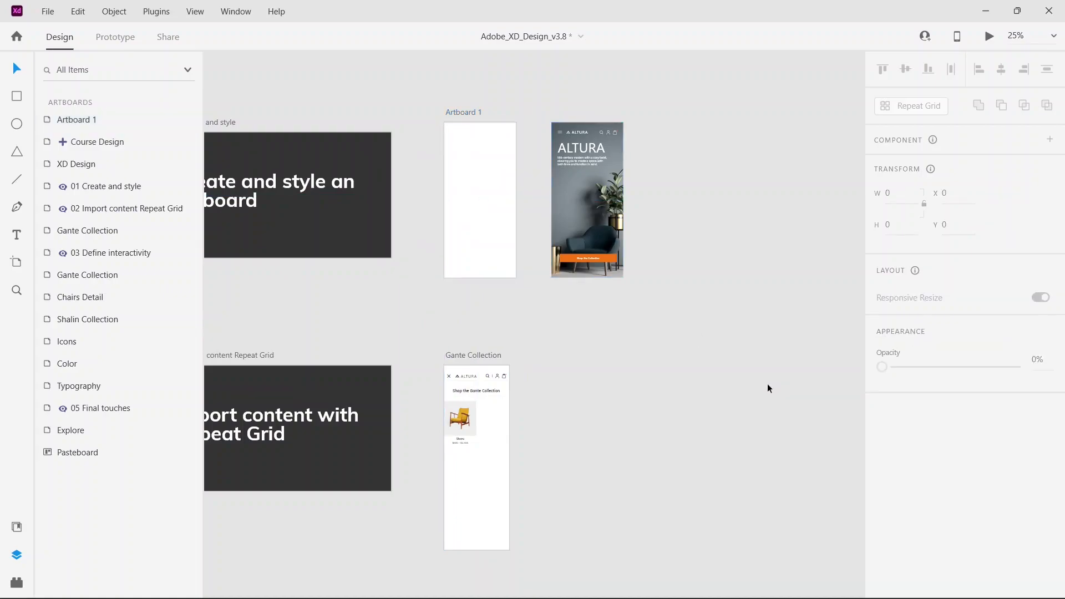
scroll(723, 372, "up", 3)
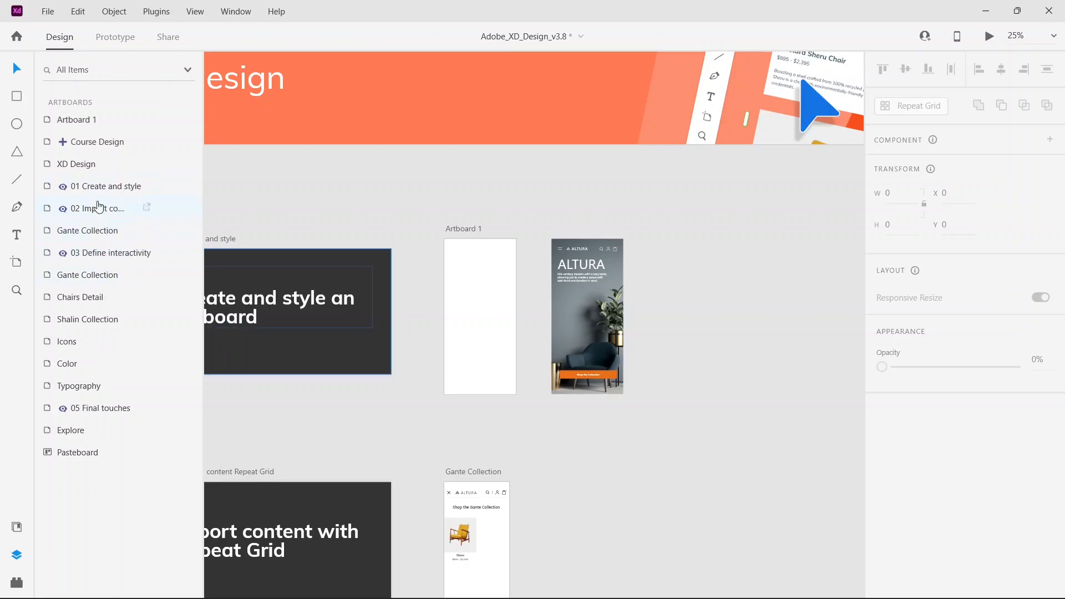
Step: Open the recent file wireframes-mobile-2021.xd and maximize its window
left_click(48, 12)
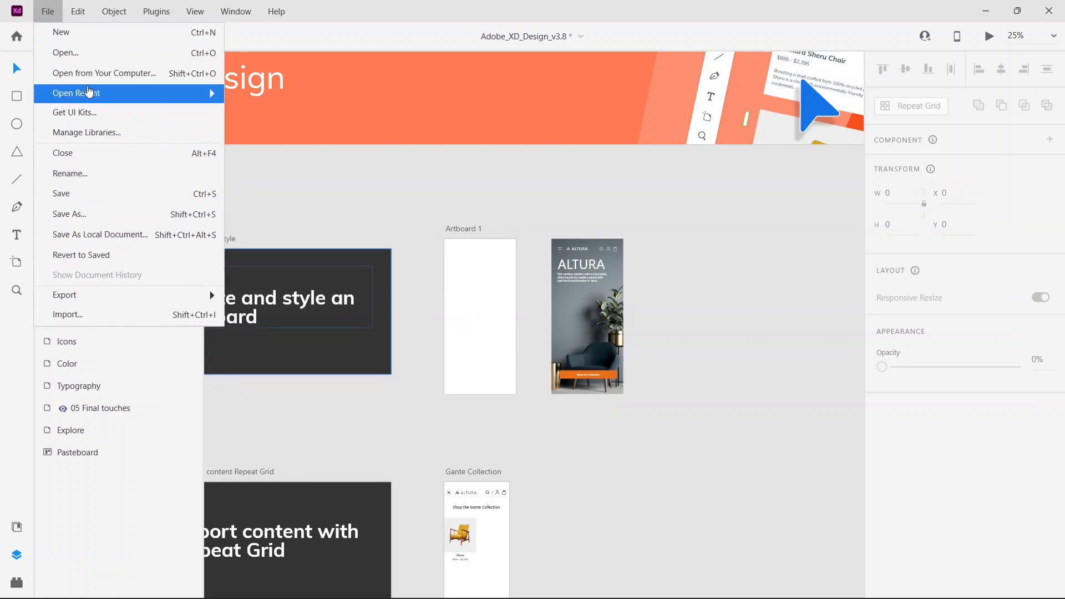
mouse_move(93, 91)
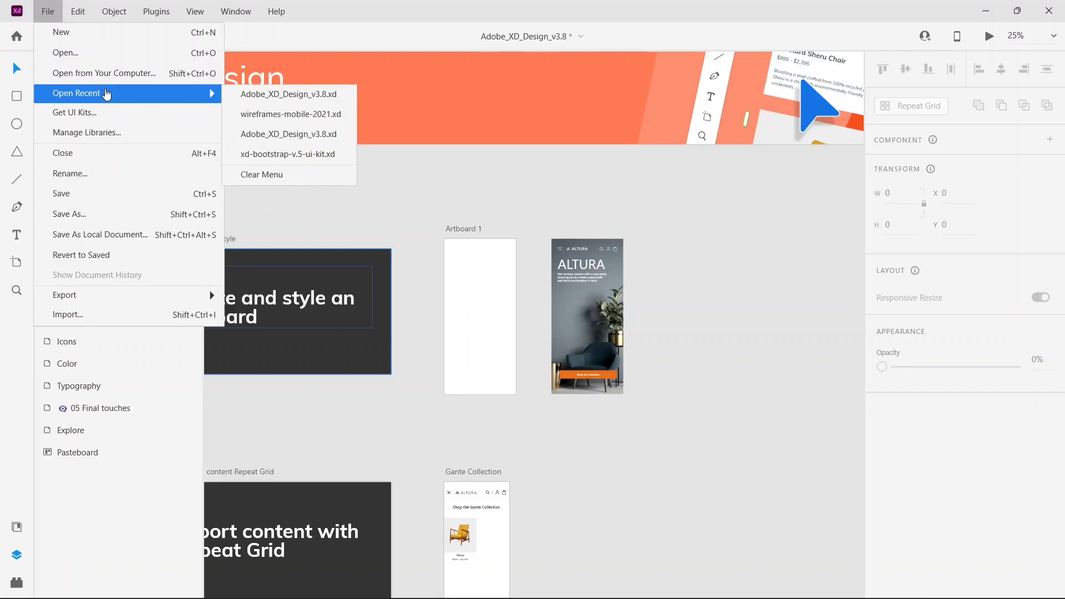
left_click(285, 114)
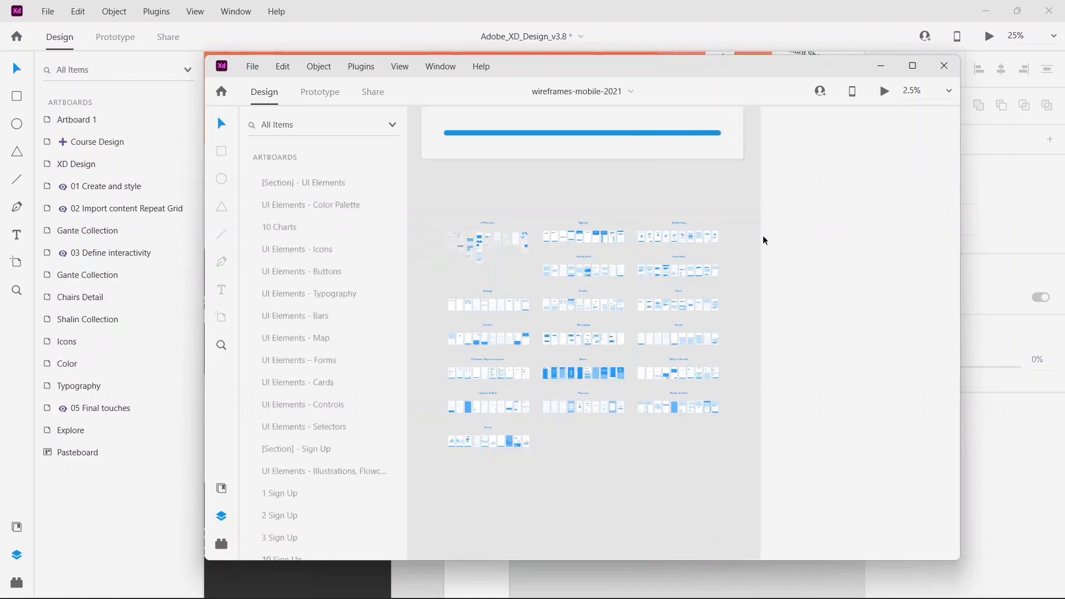
left_click(913, 66)
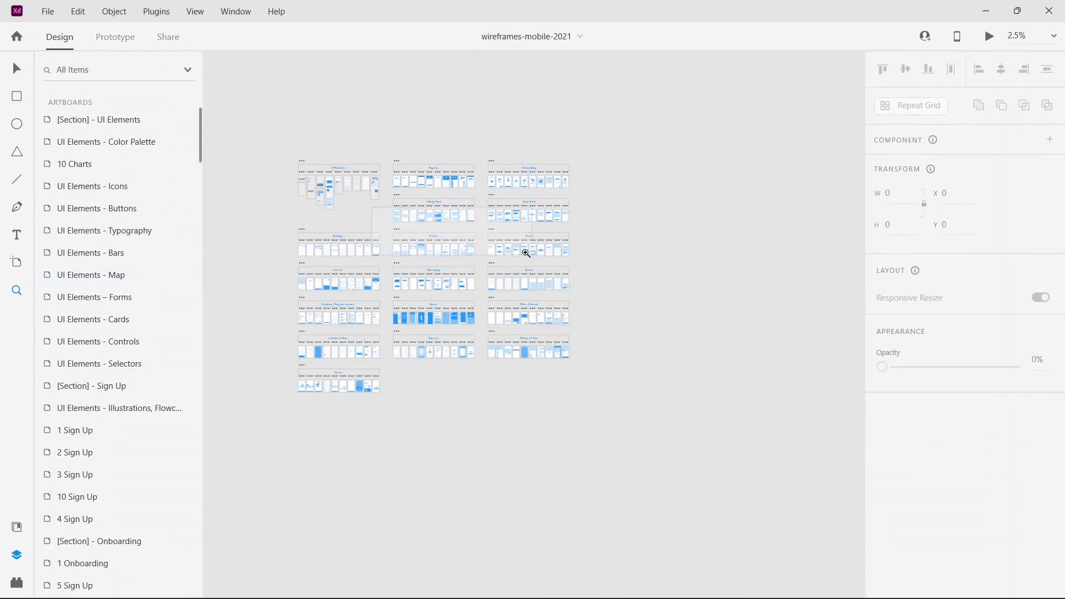
Step: Copy the Posts repeat grid from the 6 Activity Feed artboard in the wireframe kit
left_click_drag(529, 255, 532, 256)
left_click_drag(336, 224, 685, 342)
left_click_drag(443, 251, 598, 373)
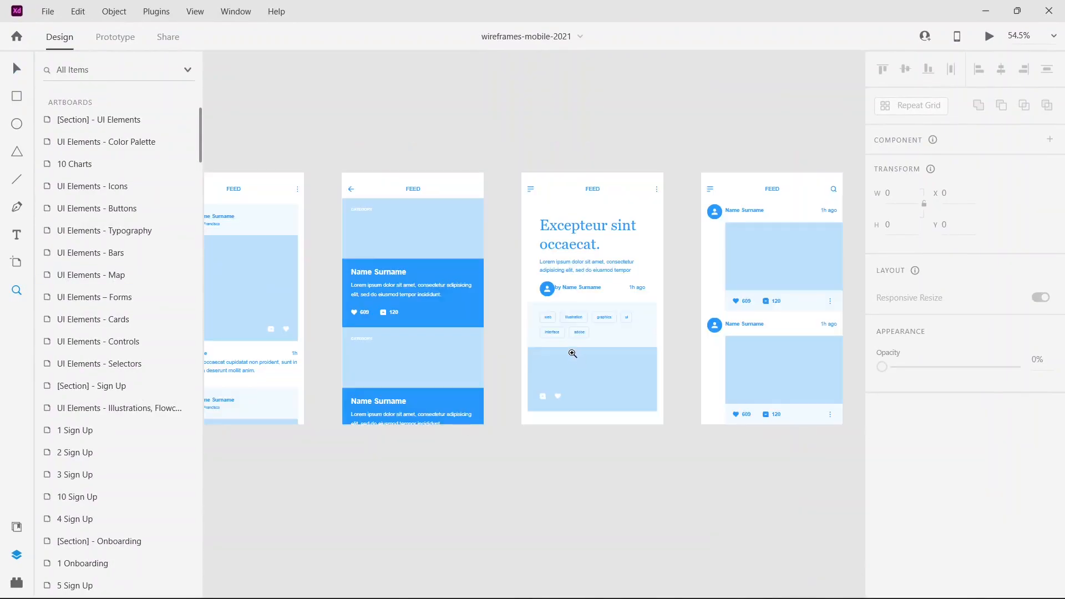
left_click(17, 70)
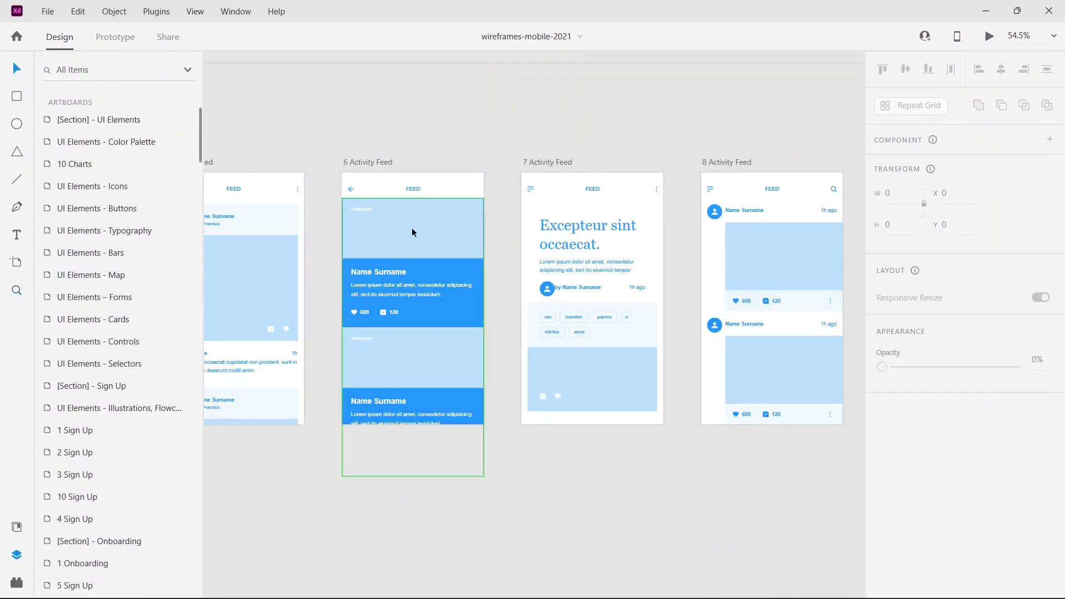
left_click(411, 227)
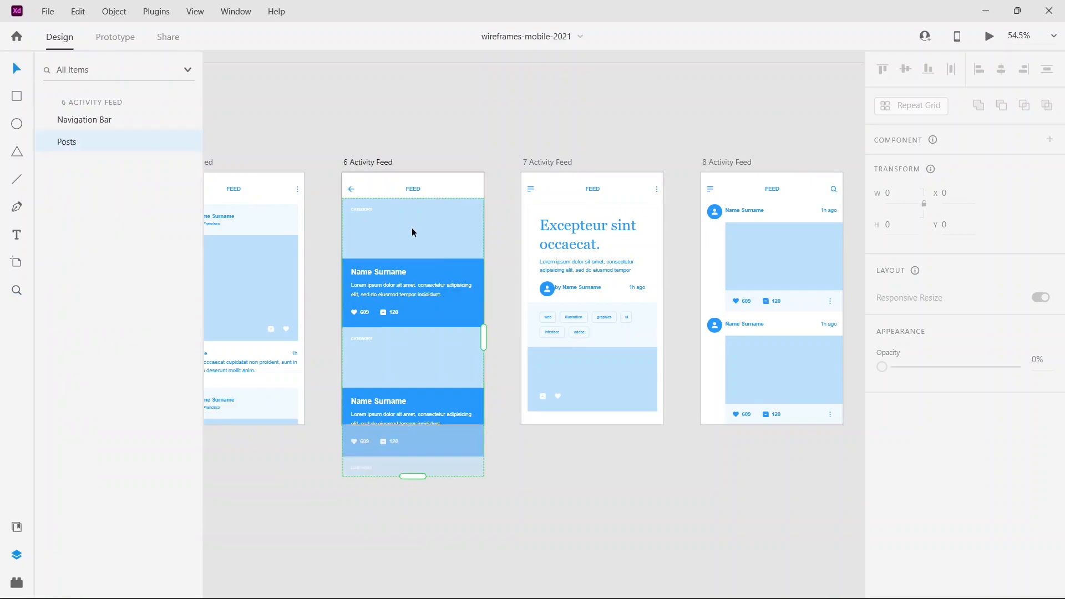
left_click(501, 136)
left_click(456, 268)
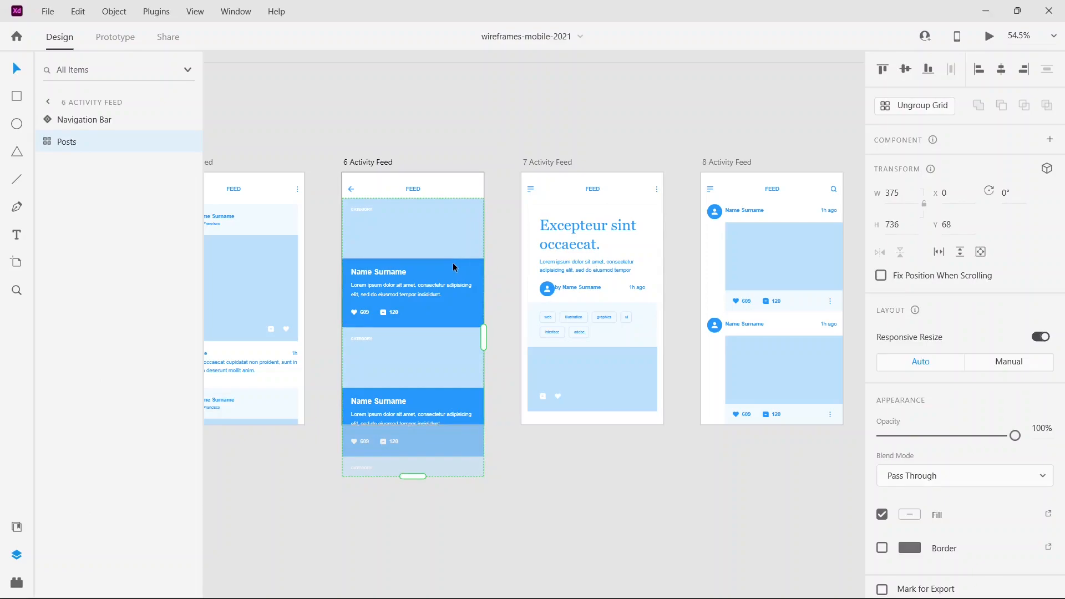
Step: Return to Adobe_XD_Design_v3.8, paste the Posts grid into Artboard 1 and align it to the artboard's top-left corner at X 0, Y 0
left_click(985, 12)
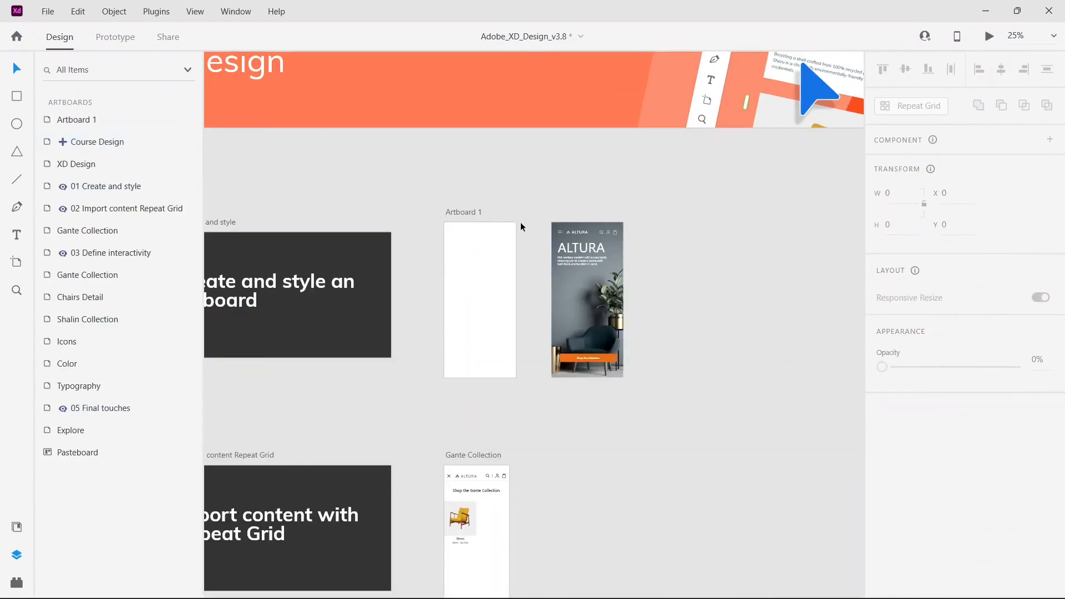
key("ctrl+equal")
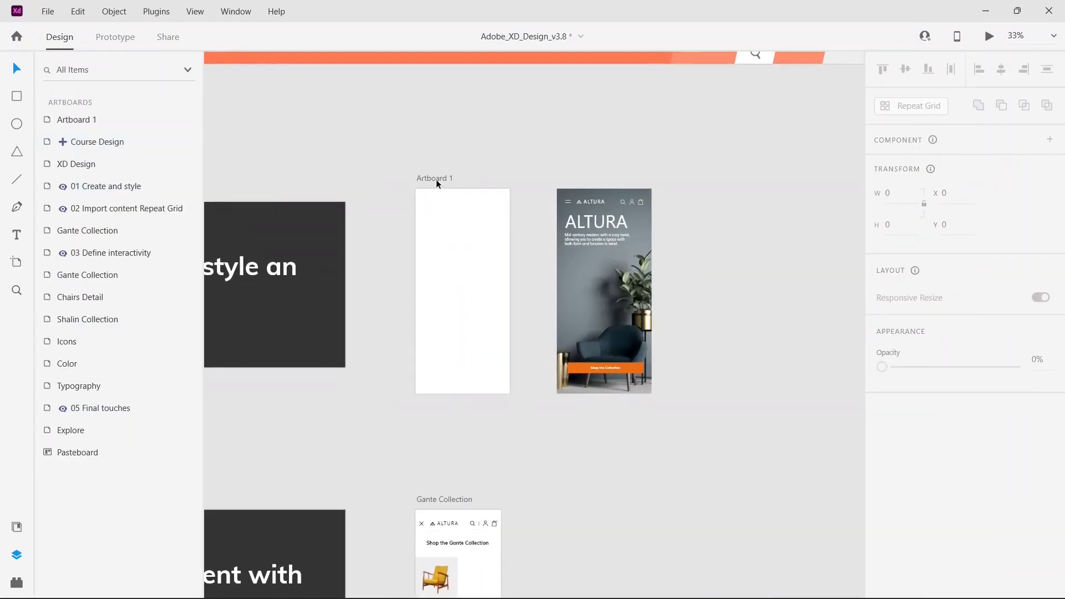
left_click(438, 178)
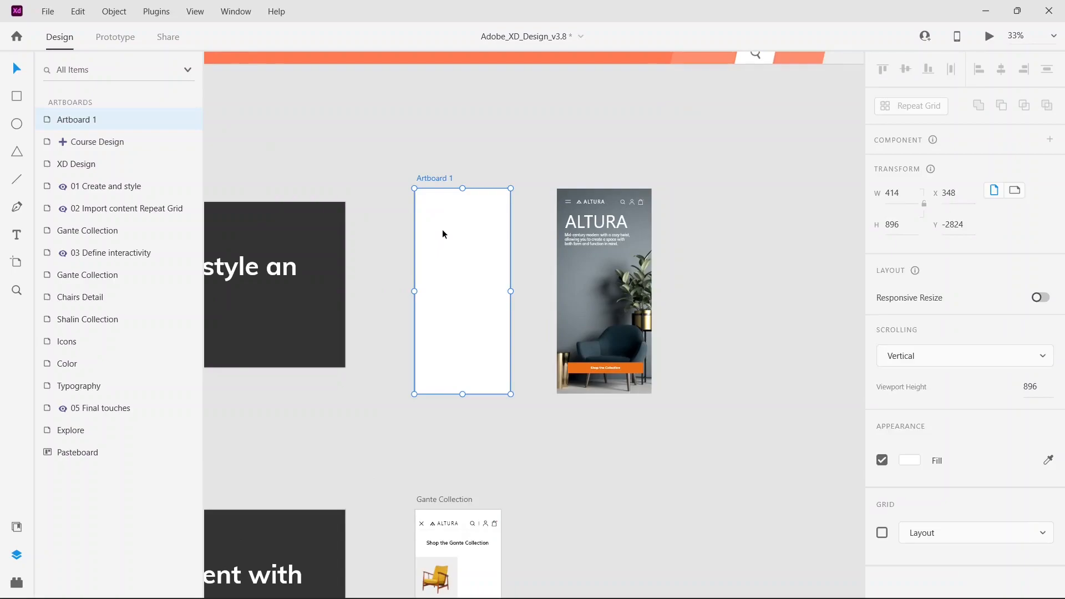
key("ctrl+v")
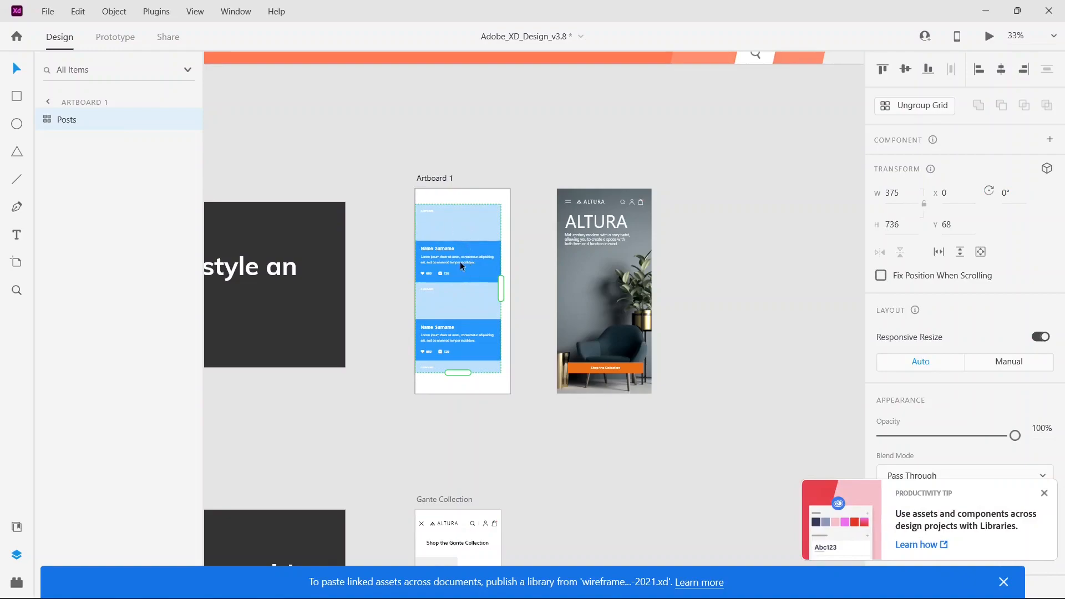
left_click_drag(467, 247, 467, 232)
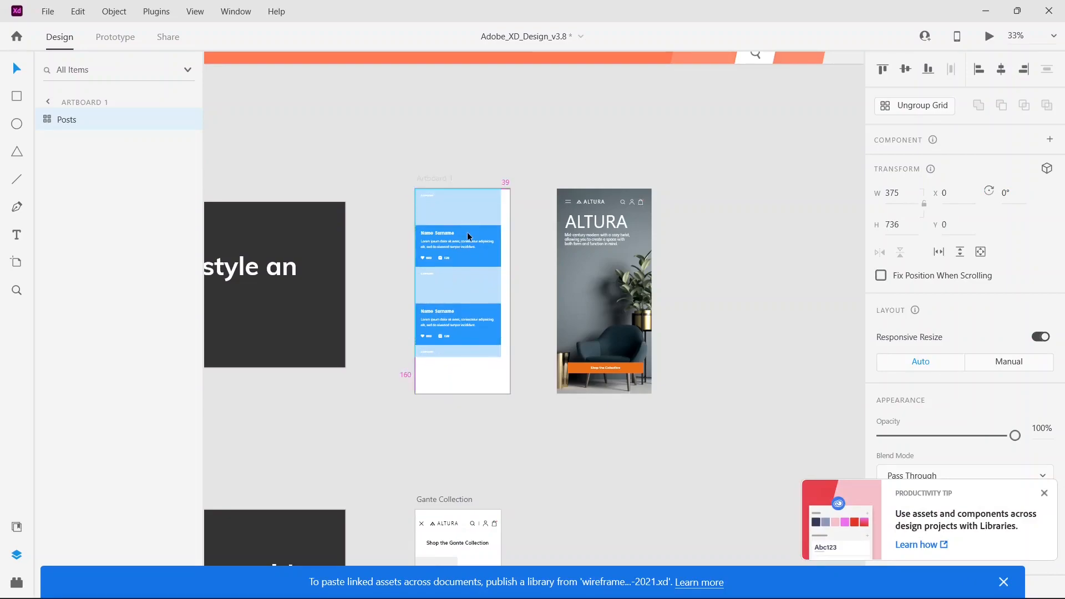
left_click(559, 128)
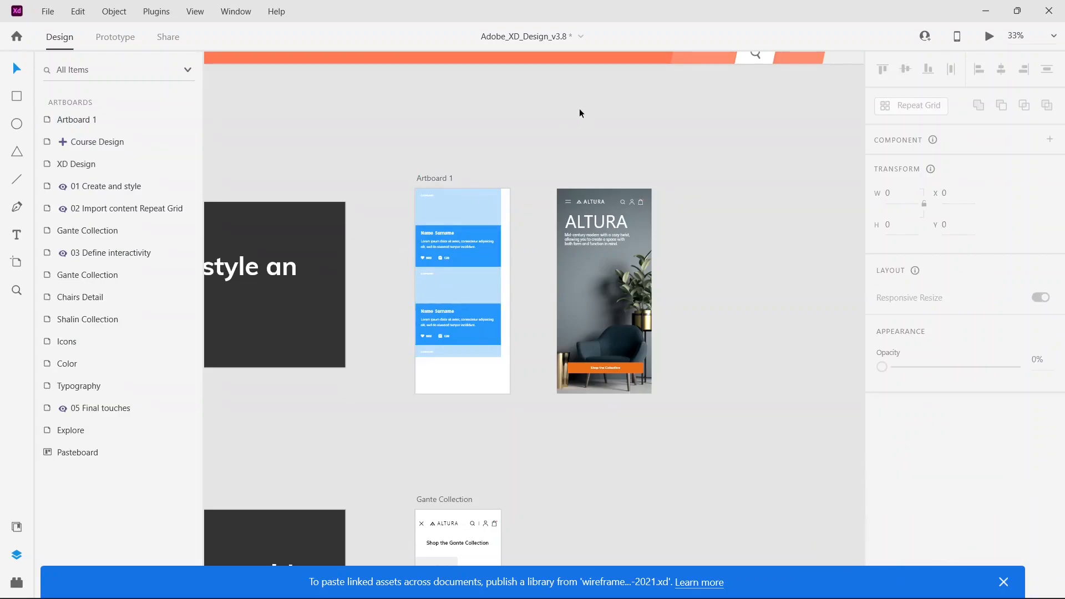
Step: Extend the Posts repeat grid downward to a height of about 1075 so that more post cards repeat
scroll(452, 381, "down", 2)
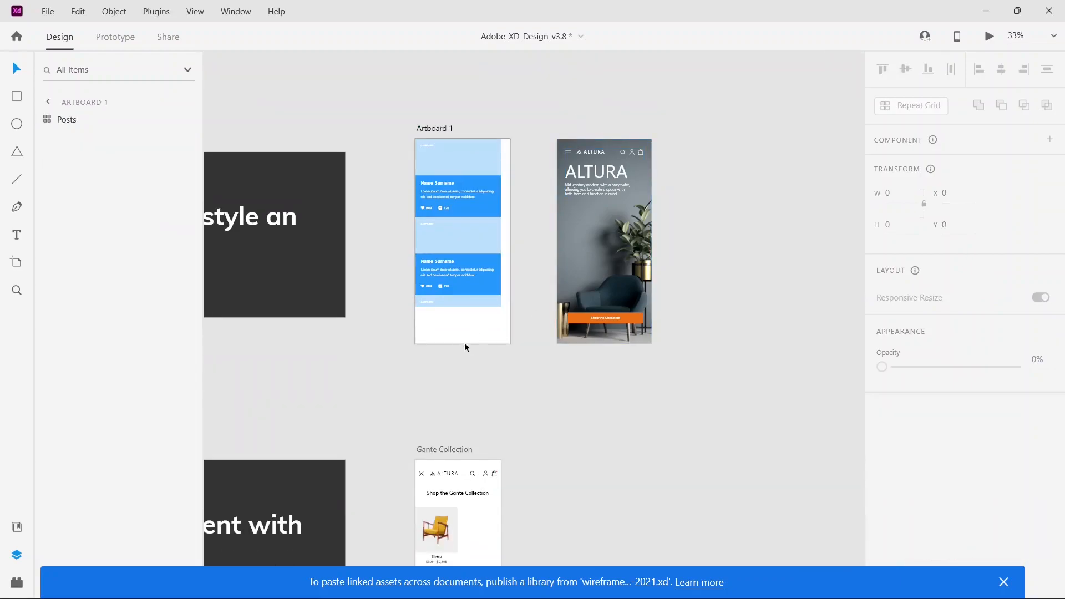
left_click(531, 98)
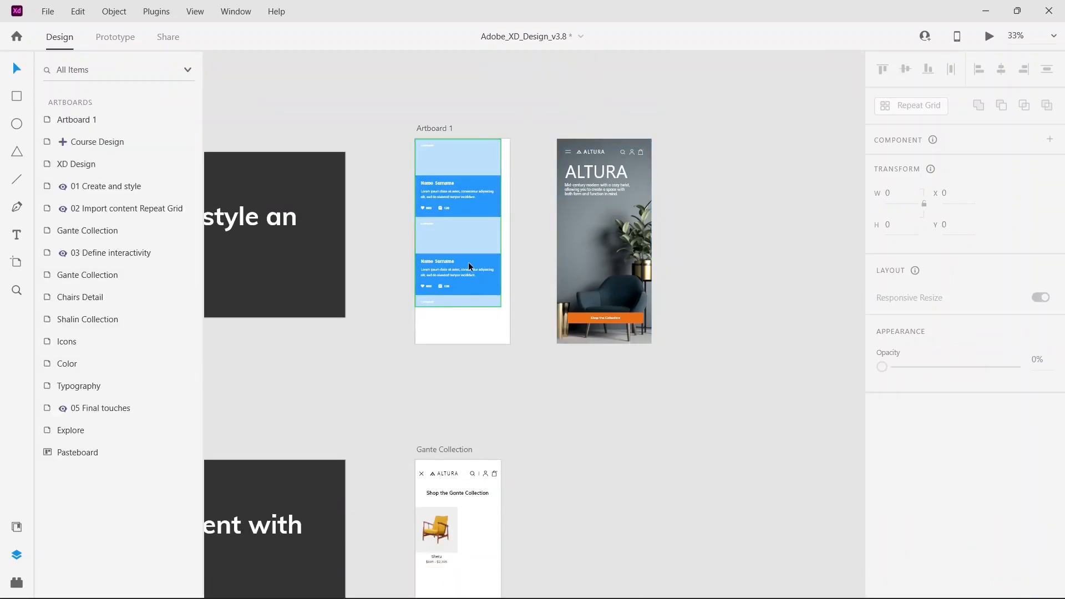
key("ctrl+equal")
key("ctrl+equal")
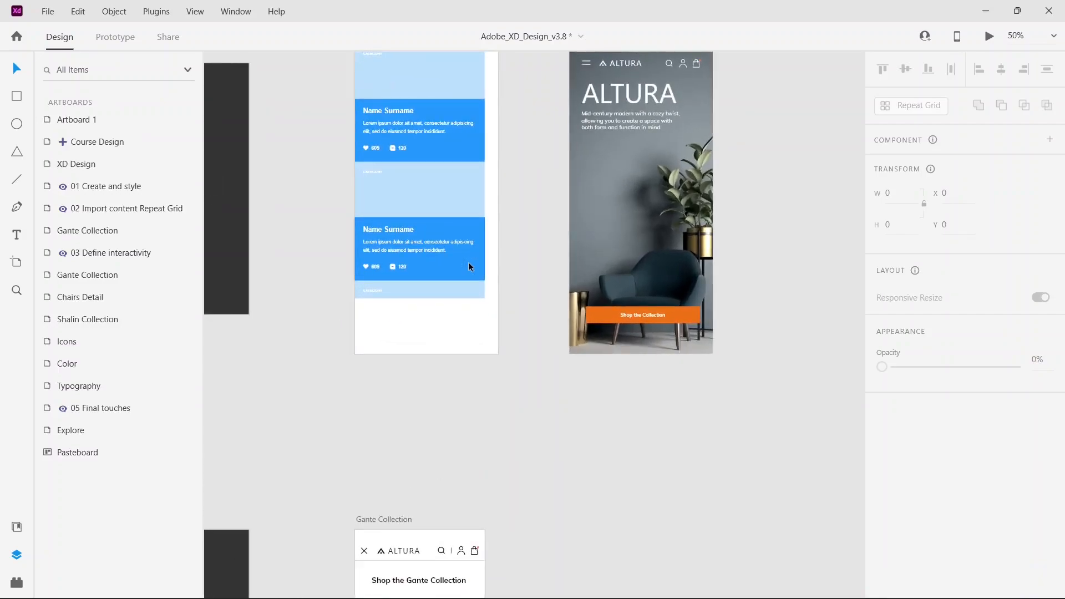
scroll(483, 266, "up", 5)
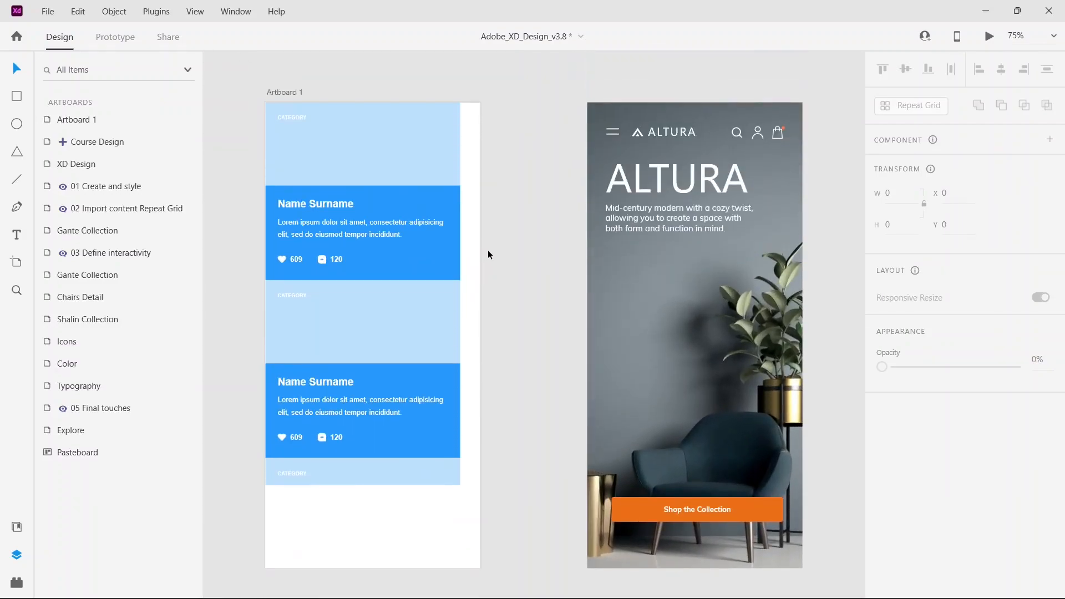
scroll(488, 249, "down", 1)
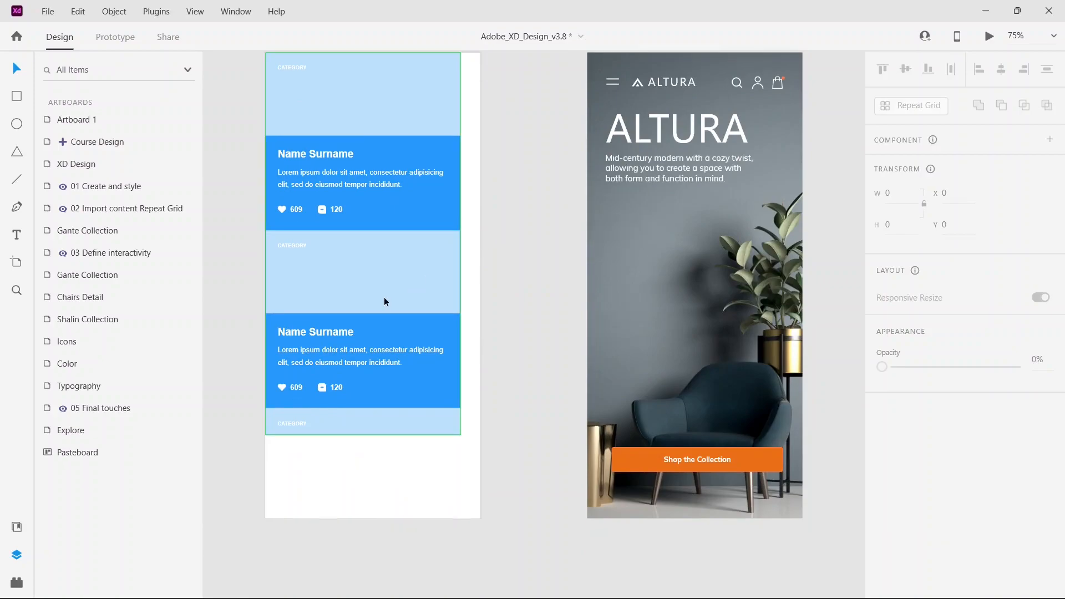
left_click(384, 298)
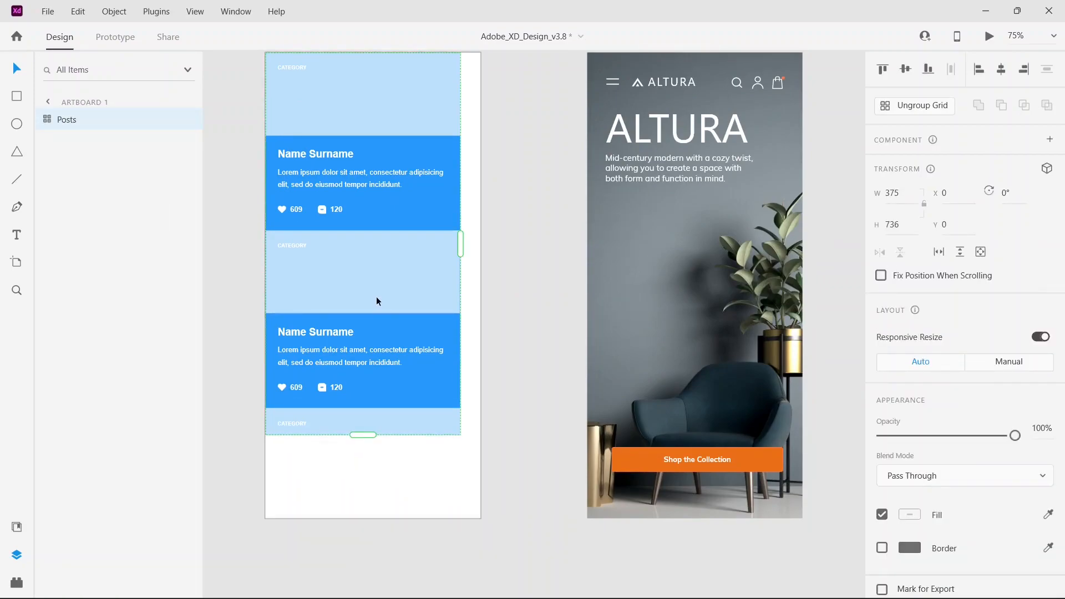
scroll(369, 333, "down", 2)
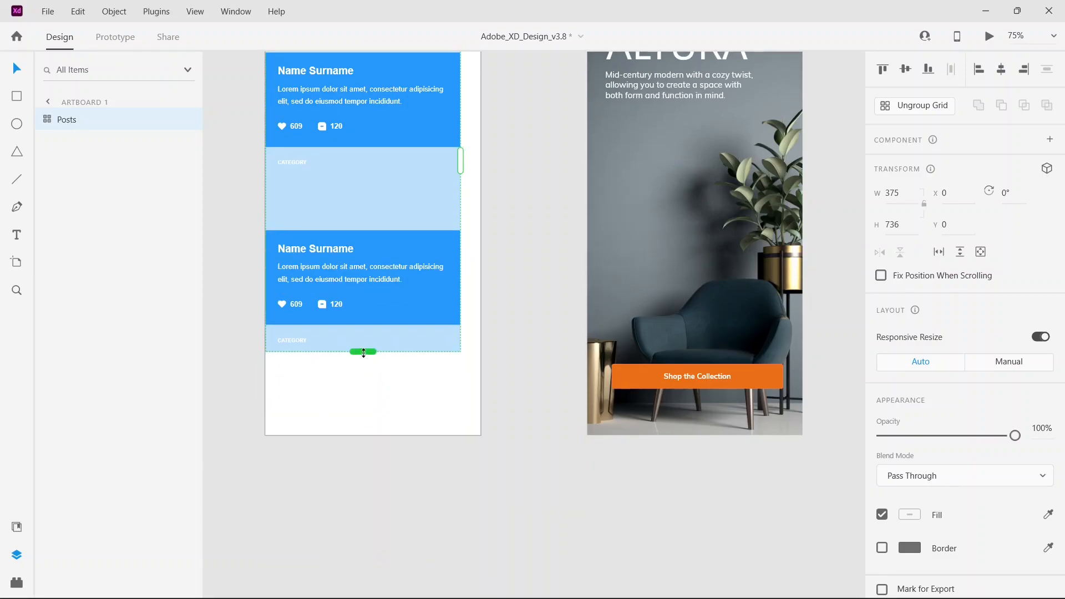
left_click_drag(363, 352, 348, 477)
scroll(394, 240, "up", 4)
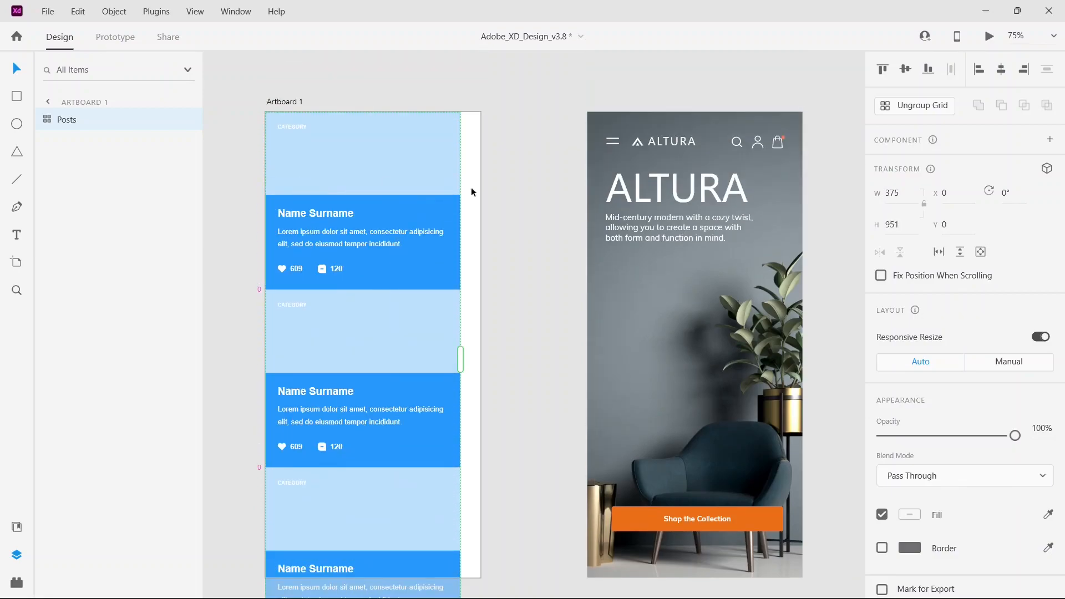
scroll(365, 167, "down", 4)
left_click_drag(363, 409, 370, 474)
scroll(422, 349, "up", 2)
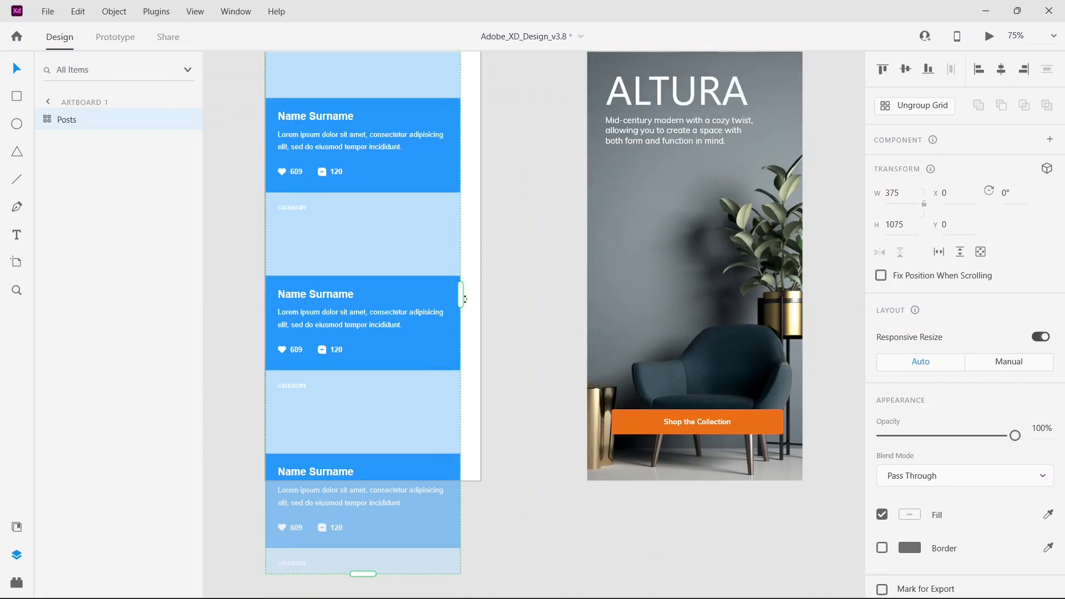
Step: Widen the Posts repeat grid in Artboard 1 to about 390
left_click_drag(488, 299, 469, 321)
scroll(488, 299, "down", 2)
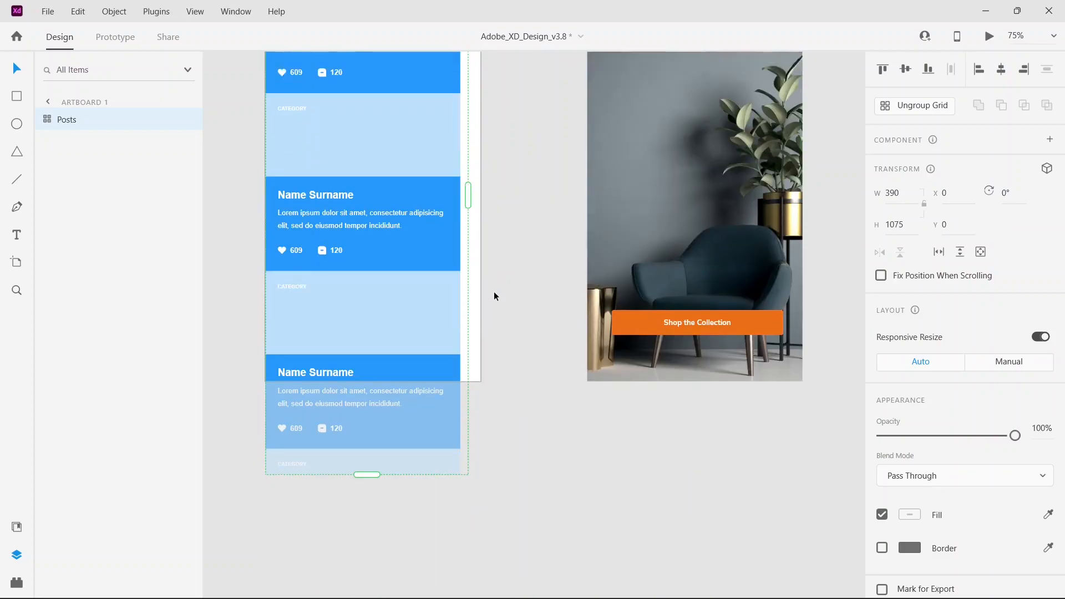
left_click(478, 285)
Step: Extend Artboard 1 downward to a height of about 1347, past the end of the Posts grid
scroll(435, 227, "up", 2)
scroll(405, 225, "up", 3)
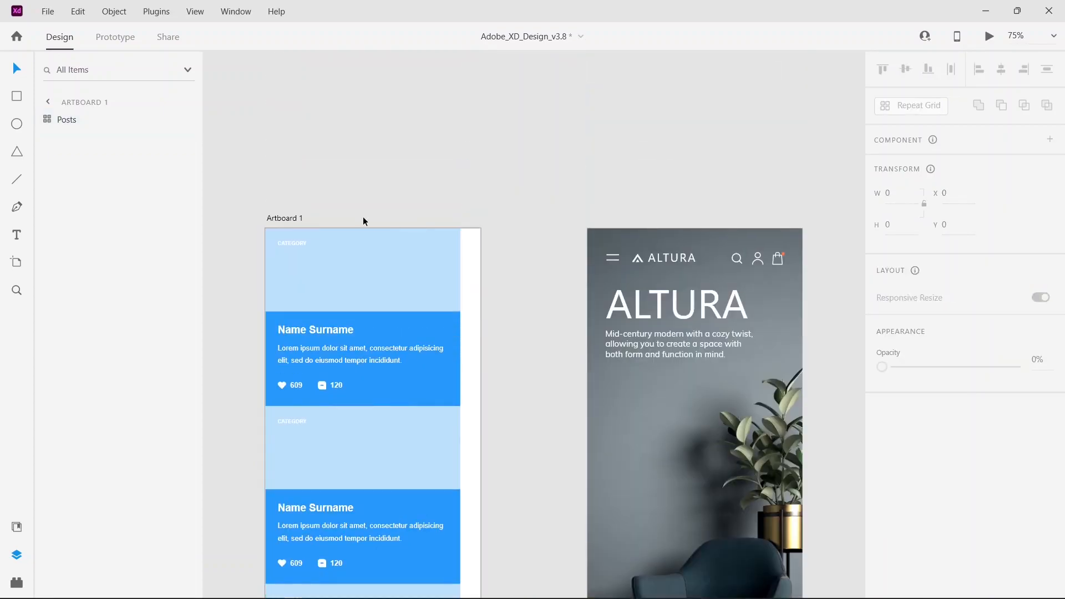
left_click(292, 219)
scroll(369, 320, "down", 6)
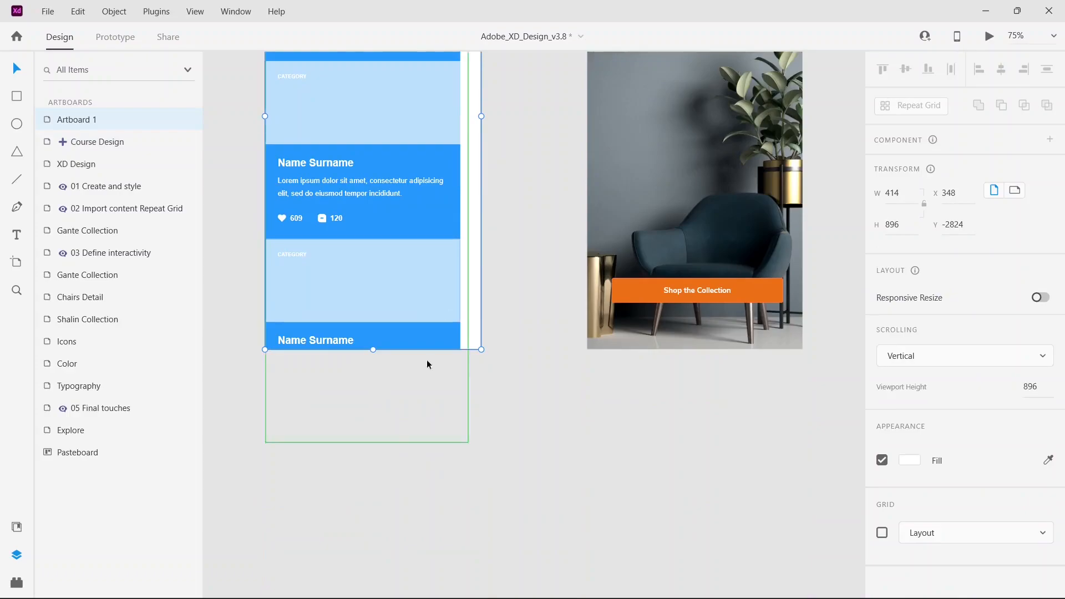
scroll(369, 324, "down", 2)
left_click_drag(372, 119, 387, 350)
scroll(459, 271, "up", 4)
scroll(450, 236, "up", 2)
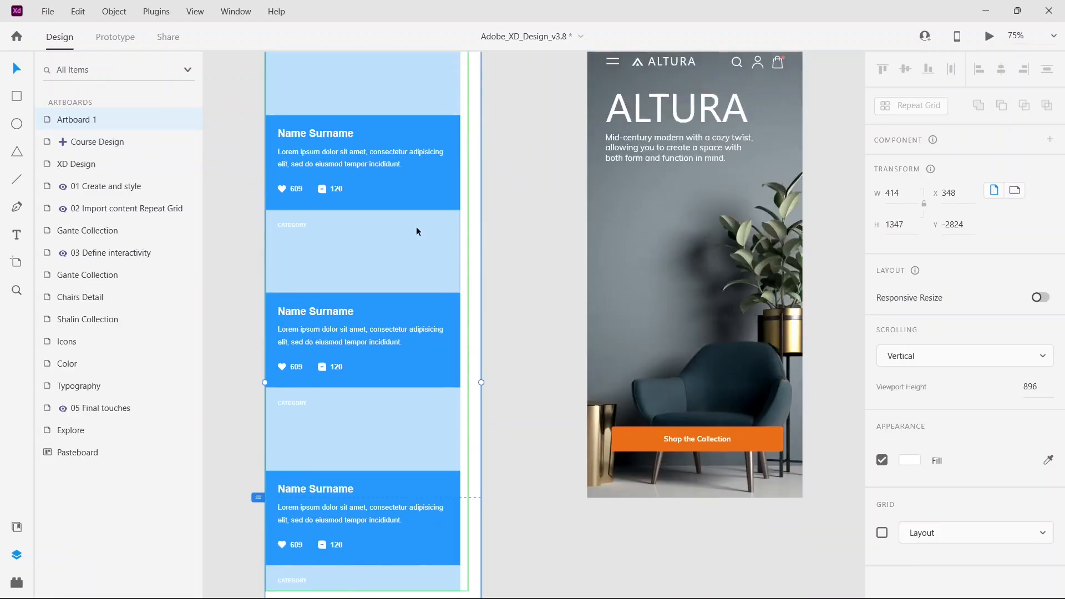
Step: Extend the Posts repeat grid down to Artboard 1's bottom edge, to a height of 1347
left_click(416, 226)
scroll(464, 172, "down", 6)
left_click_drag(366, 229, 372, 370)
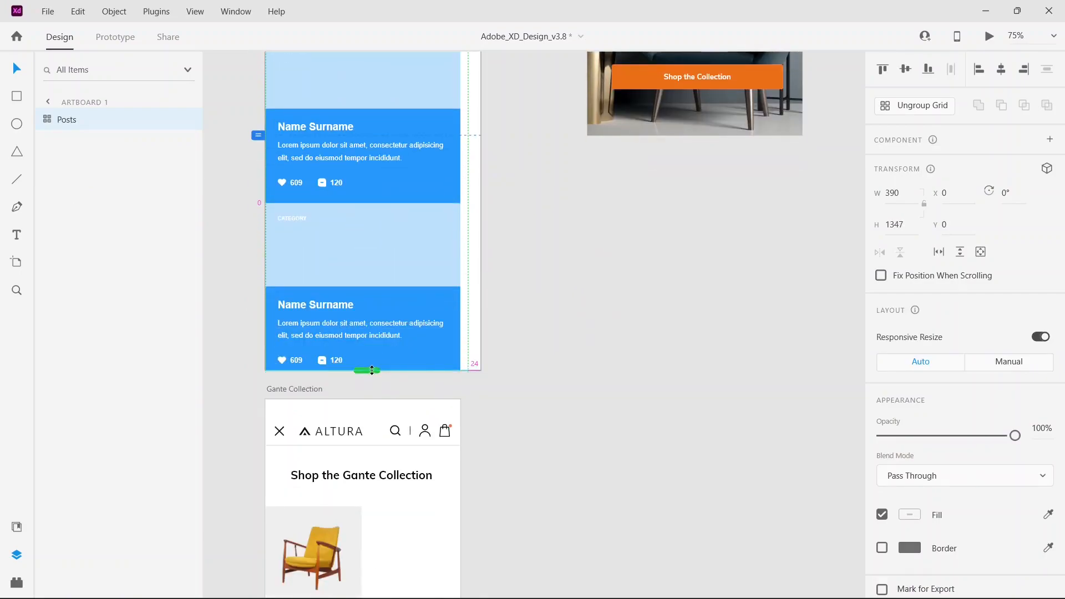
left_click(587, 259)
scroll(500, 227, "up", 5)
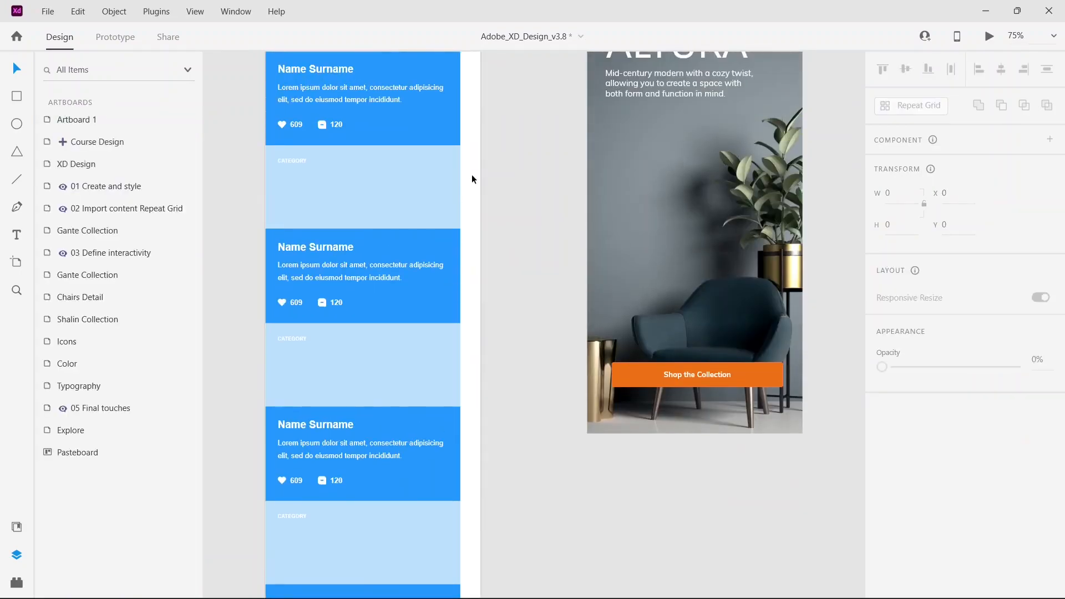
left_click(472, 174)
scroll(519, 223, "down", 2)
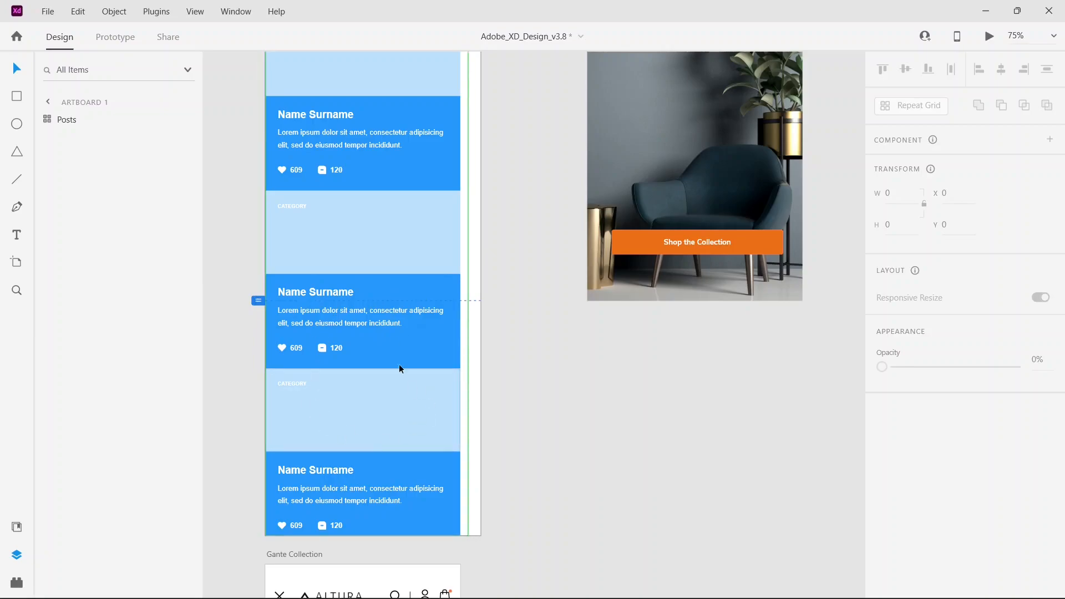
Step: Preview Artboard 1, scroll through its Posts content and close the preview
scroll(415, 284, "up", 5)
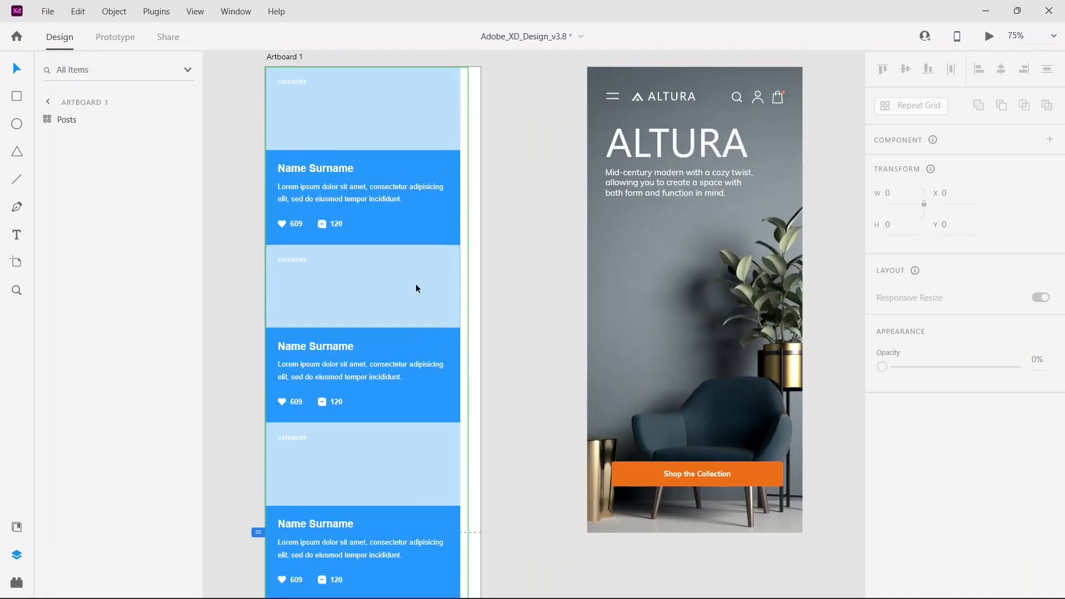
left_click(289, 78)
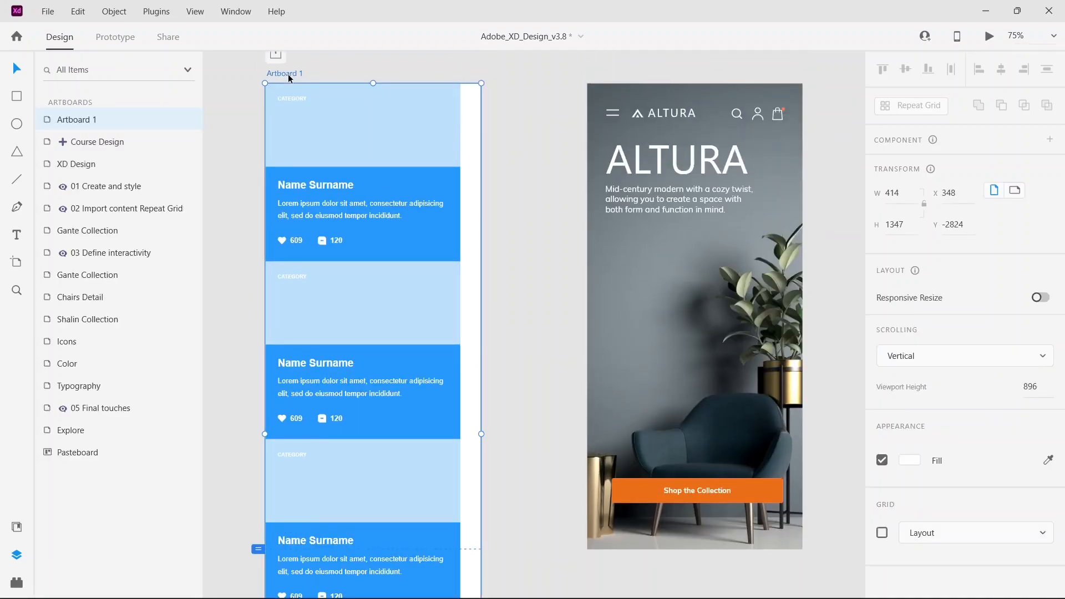
left_click(990, 37)
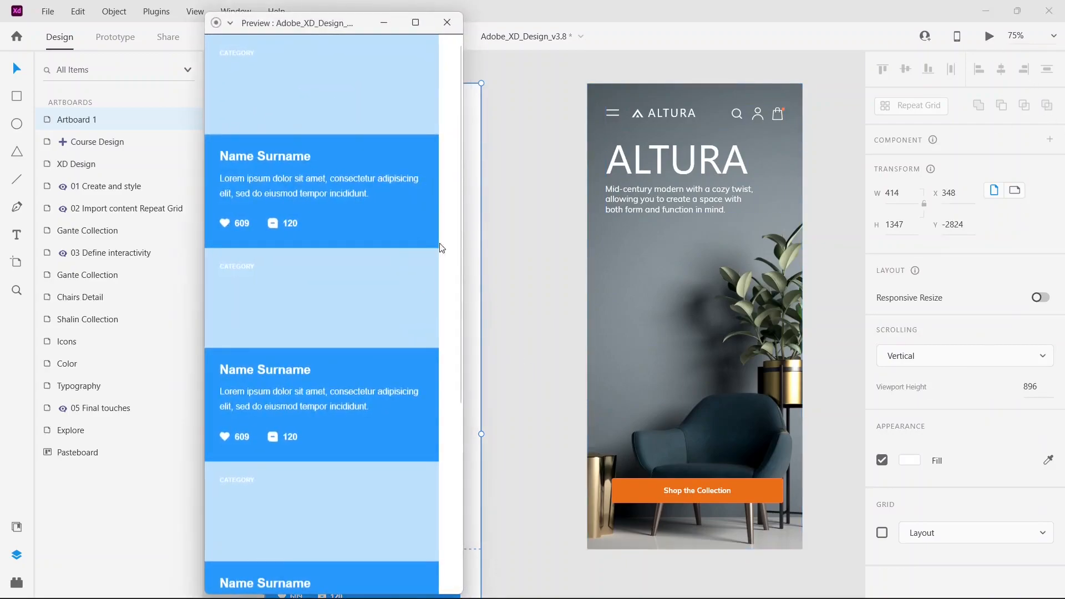
scroll(420, 191, "down", 2)
scroll(414, 229, "up", 2)
left_click_drag(462, 151, 450, 63)
left_click(447, 22)
Step: Set Artboard 1's scrolling to None and check it in a preview
scroll(533, 175, "down", 2)
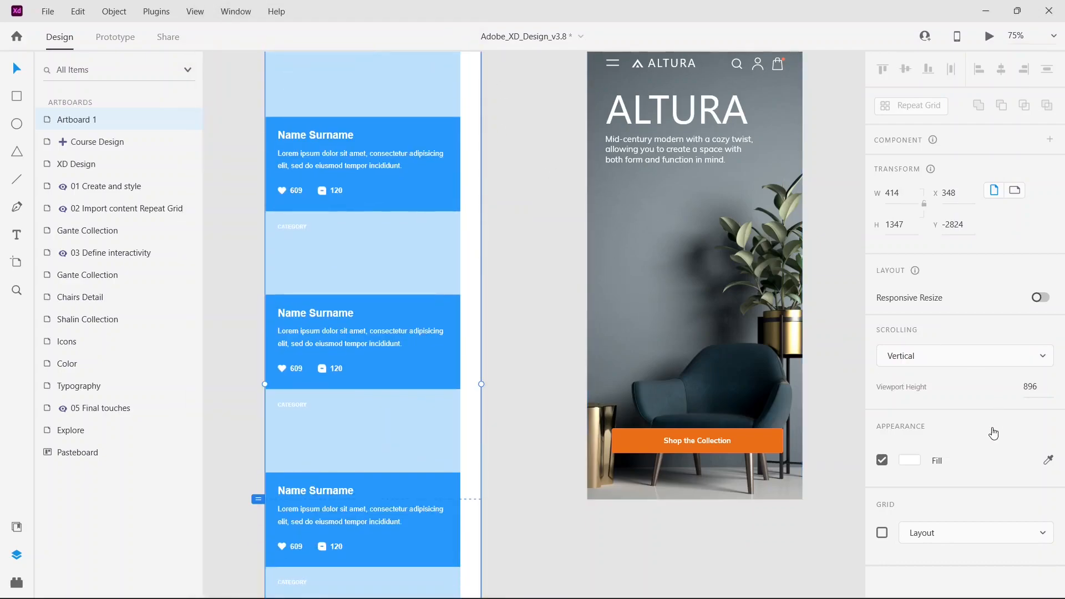
left_click(935, 361)
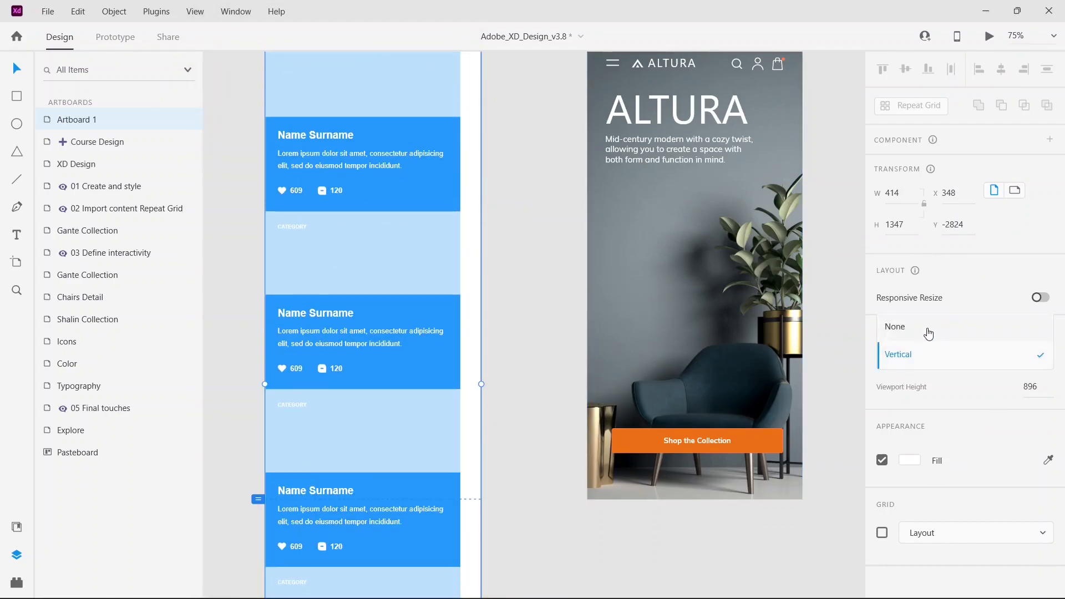
left_click(929, 333)
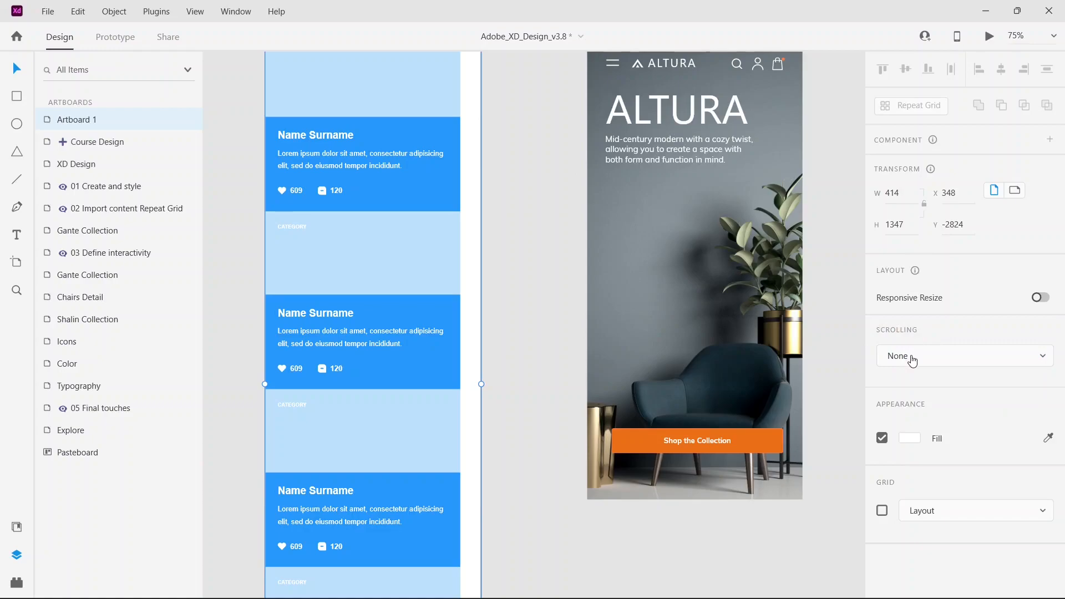
scroll(506, 326, "up", 5)
left_click(989, 36)
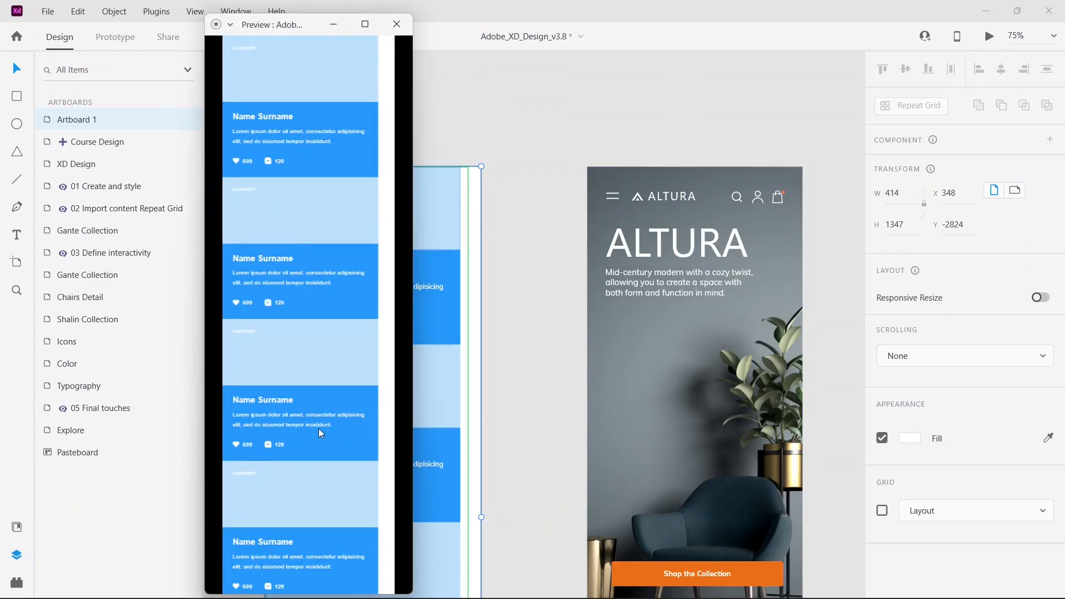
left_click(395, 26)
Step: Set Artboard 1's scrolling back to Vertical
scroll(433, 283, "down", 5)
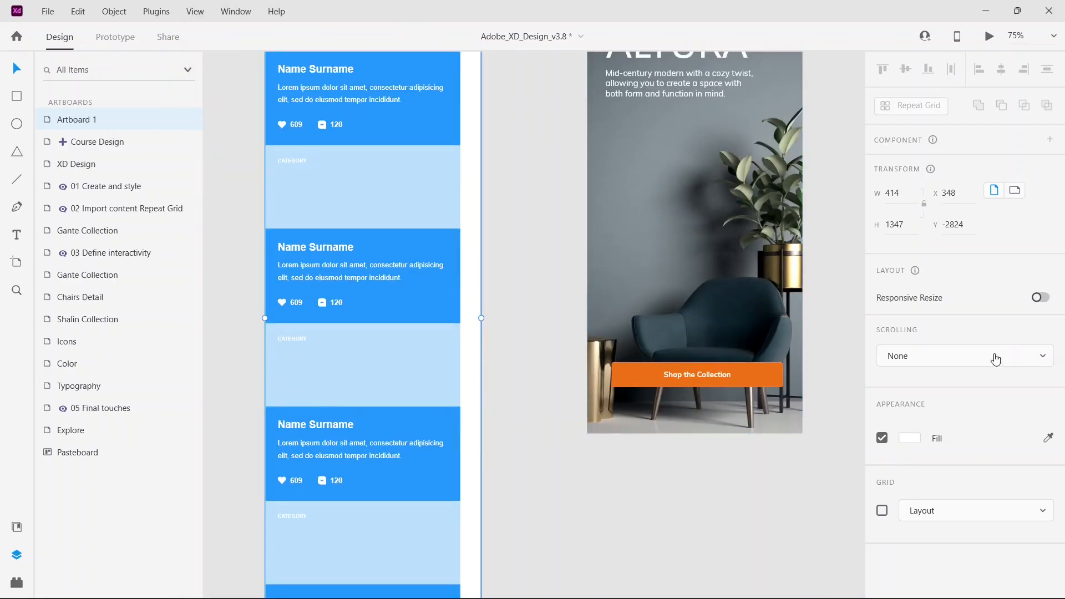
left_click(995, 360)
left_click(925, 379)
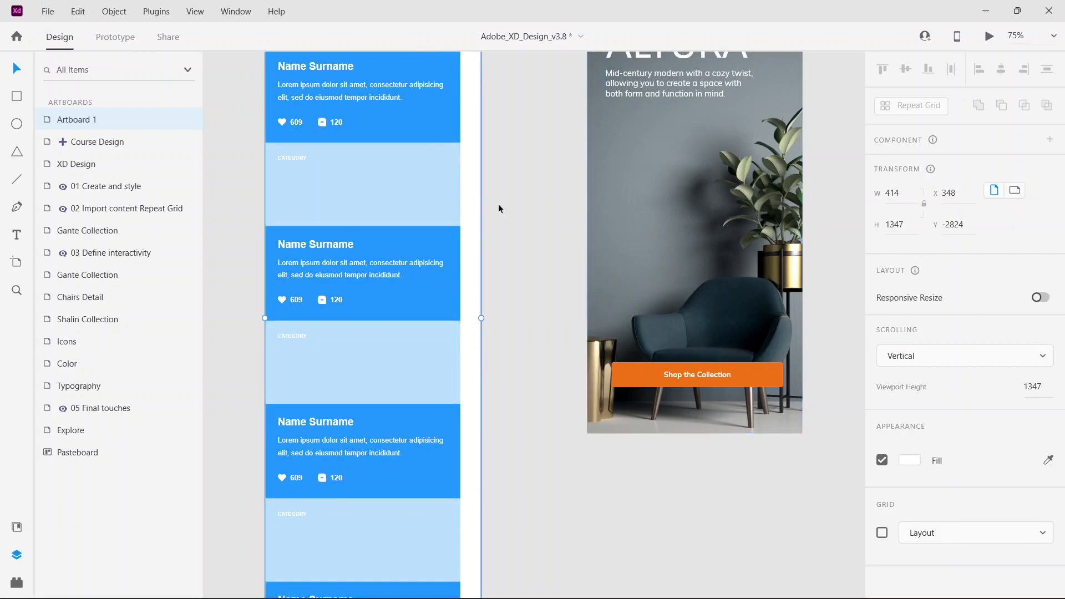
scroll(499, 205, "up", 5)
scroll(498, 208, "down", 2)
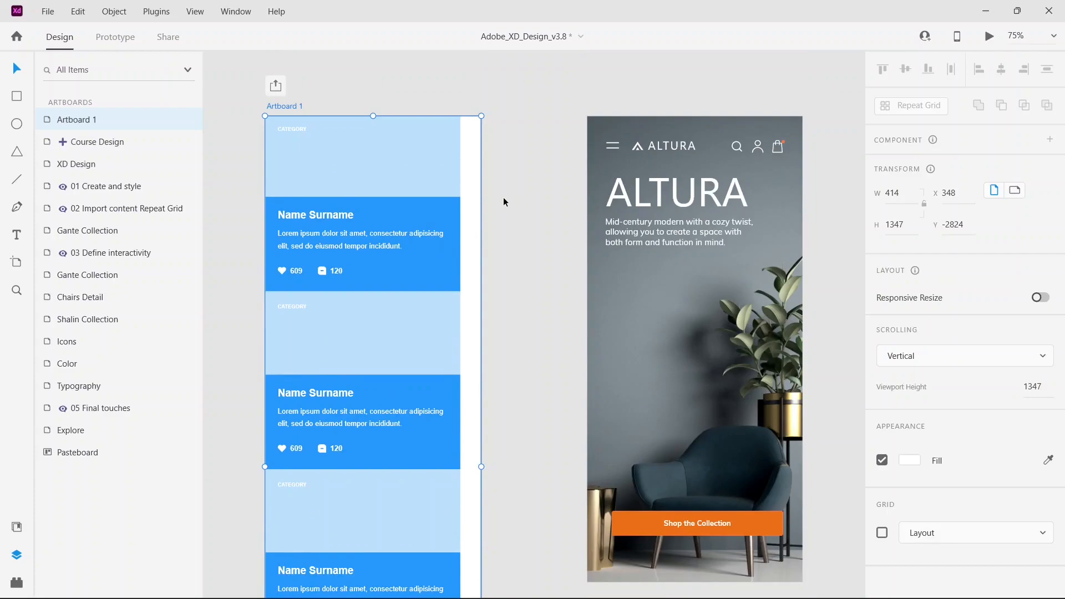
Step: Delete the Posts repeat grid from Artboard 1
left_click(504, 198)
left_click(387, 247)
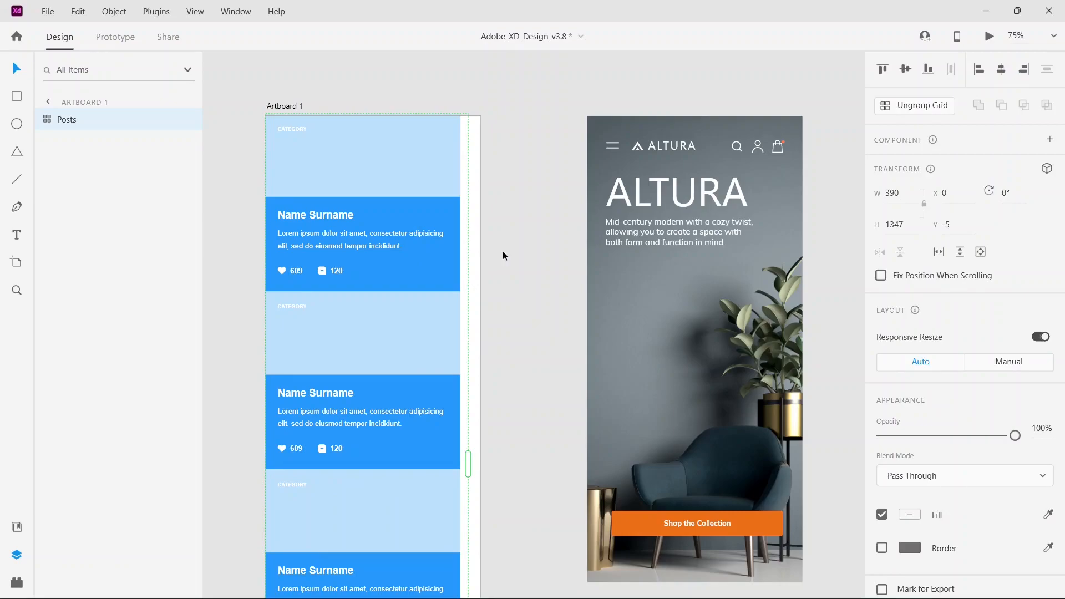
key("Delete")
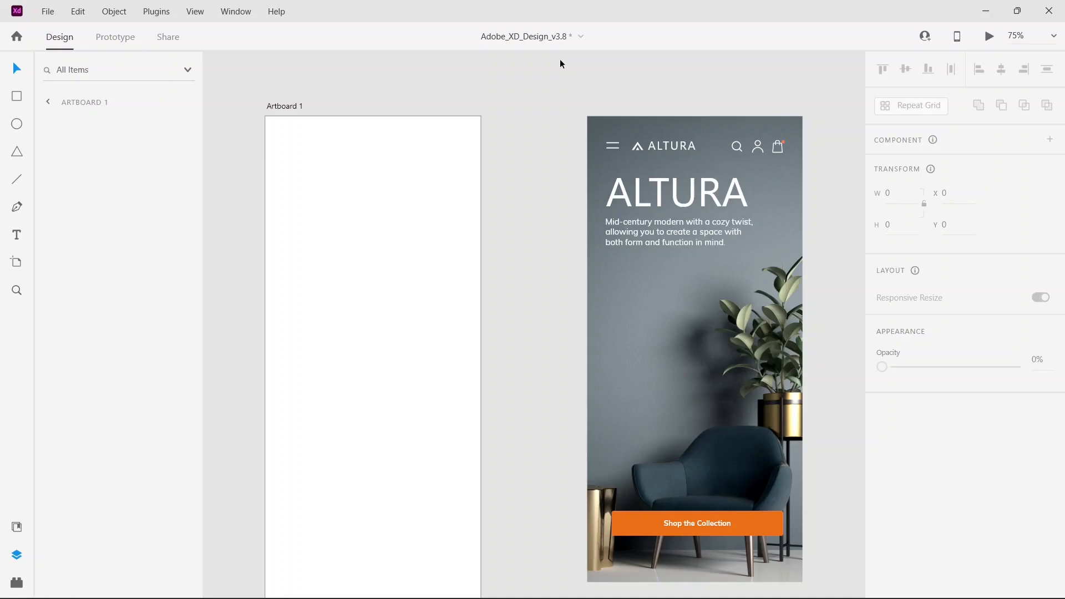
Step: Hide all guides and show them again
left_click(194, 11)
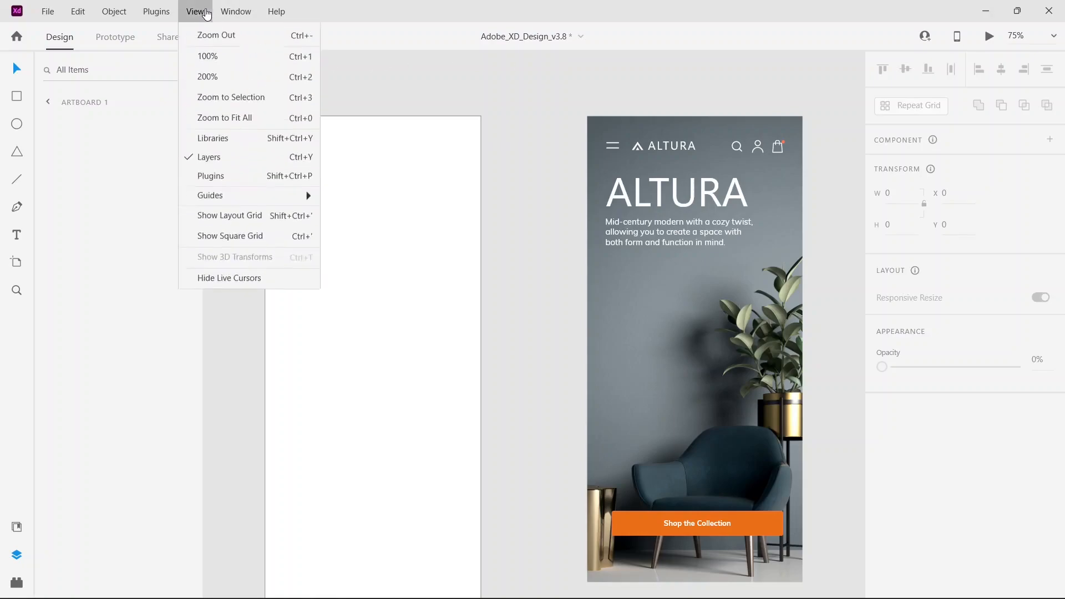
mouse_move(228, 212)
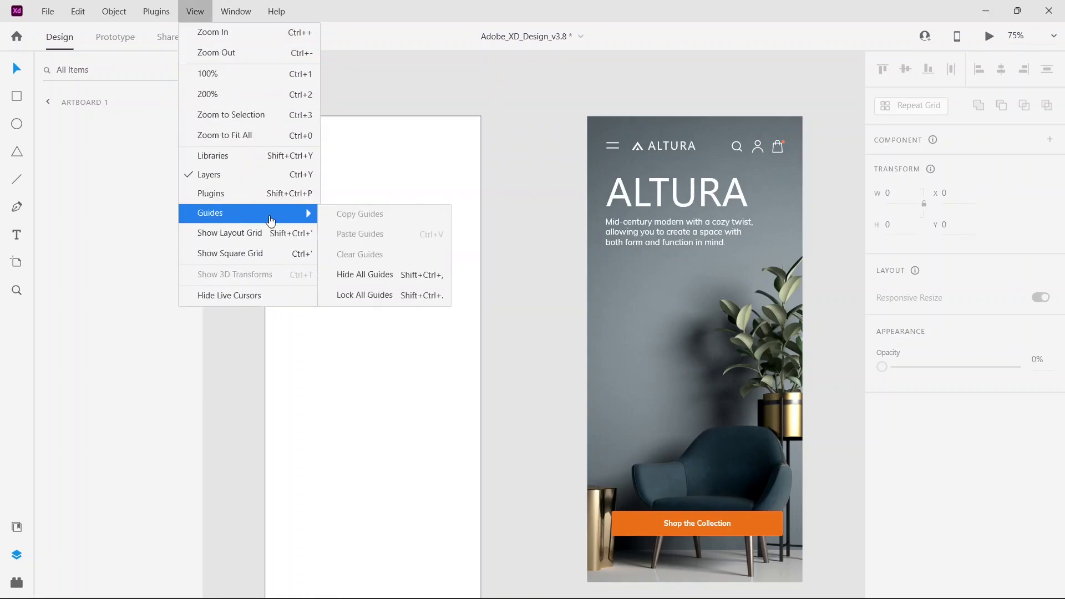
left_click(409, 275)
left_click(185, 15)
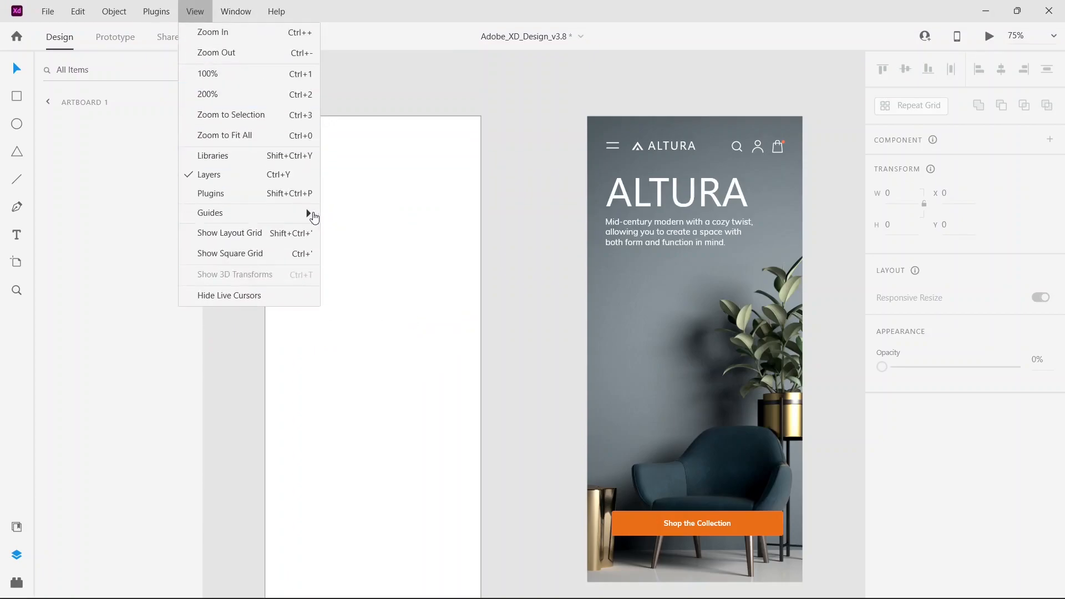
mouse_move(308, 214)
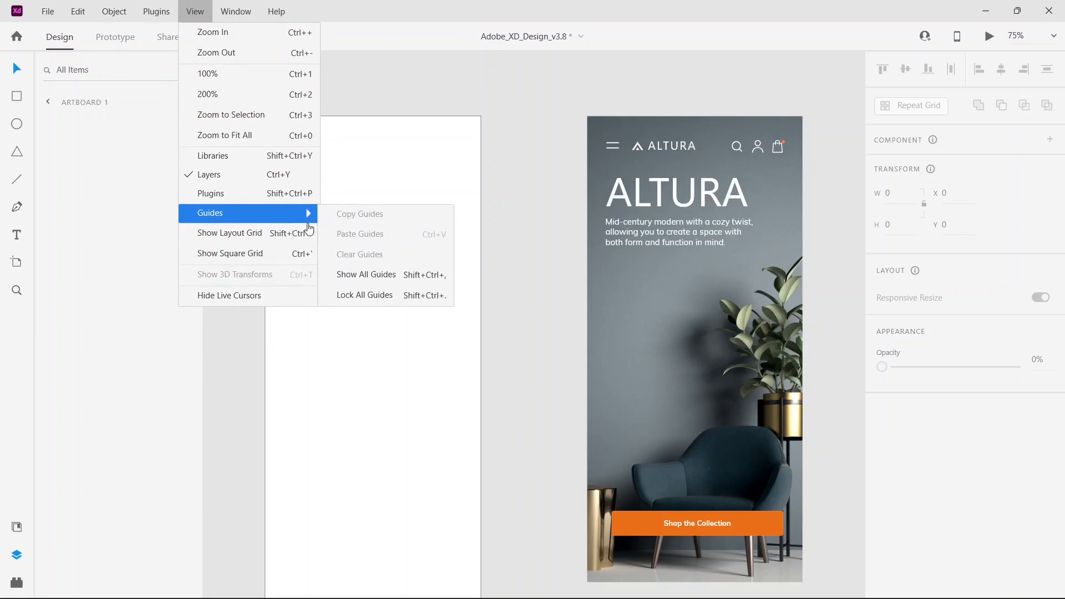
left_click(390, 279)
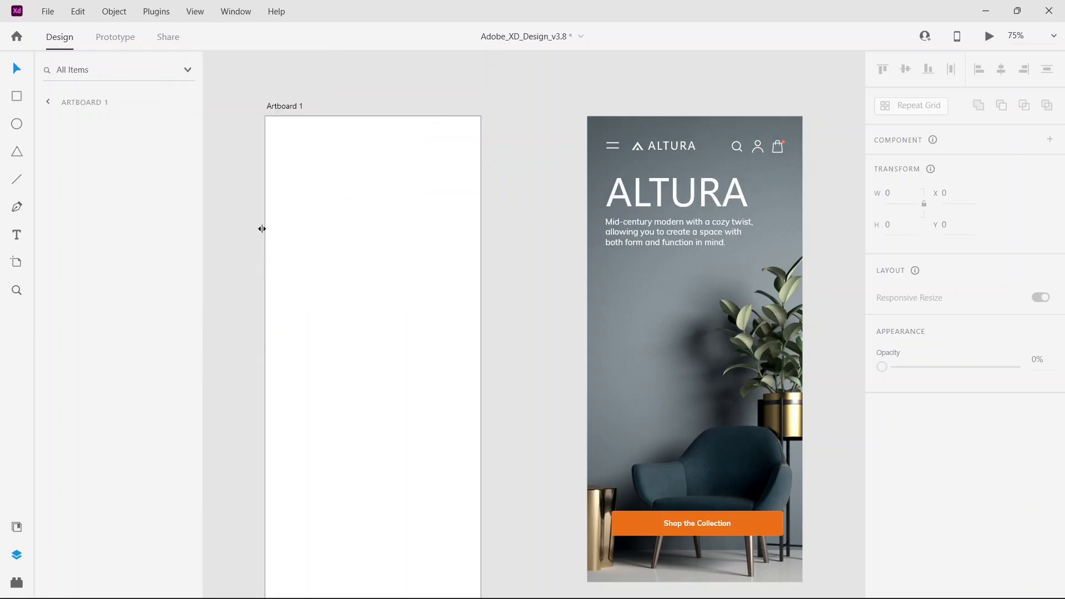
left_click(212, 13)
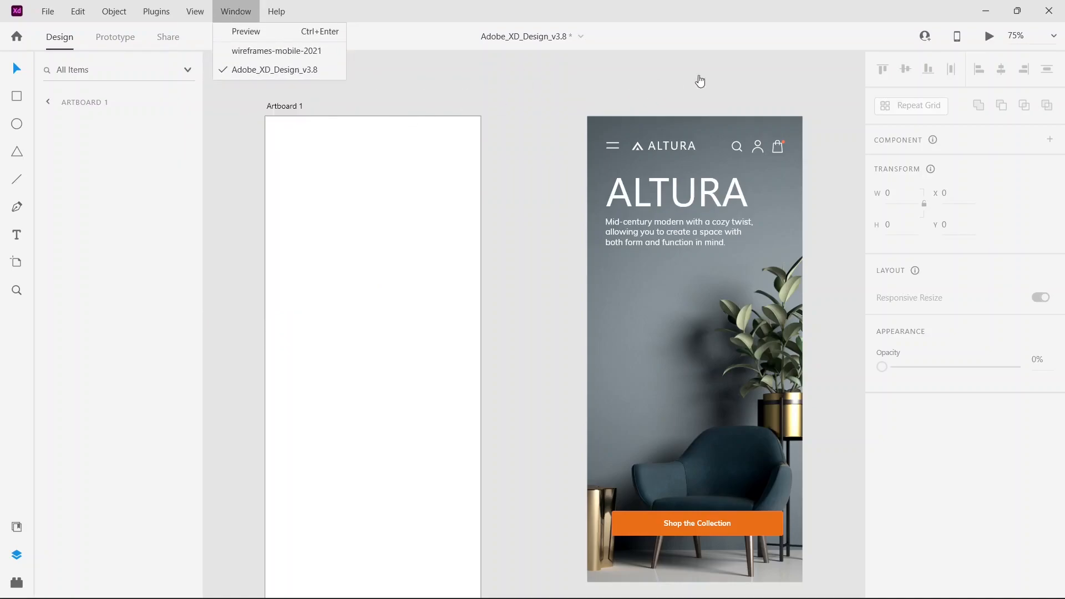
left_click(831, 85)
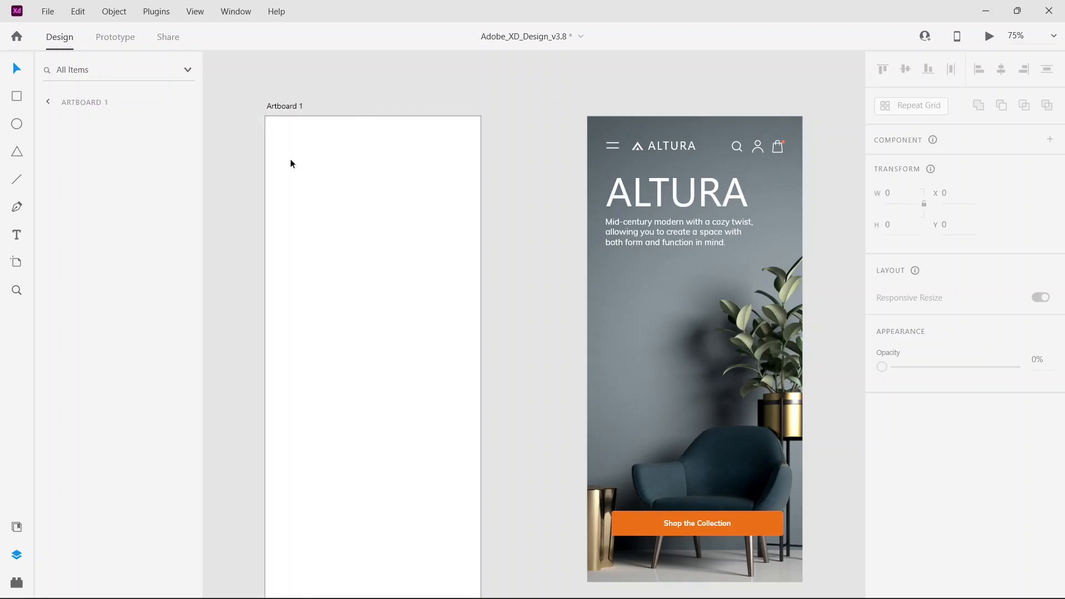
Step: Add vertical guides at about X 69 and 331 and three horizontal guides, the lower two at about Y 263 and 423, in Artboard 1
left_click_drag(262, 225, 300, 304)
left_click_drag(334, 119, 358, 175)
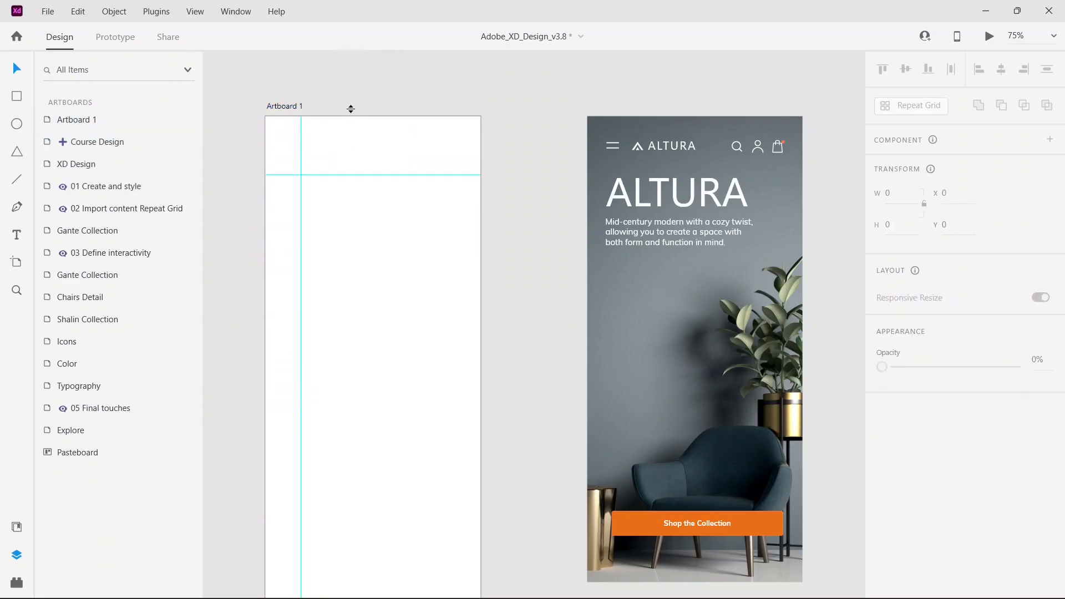
left_click_drag(353, 118, 365, 253)
left_click_drag(265, 216, 438, 239)
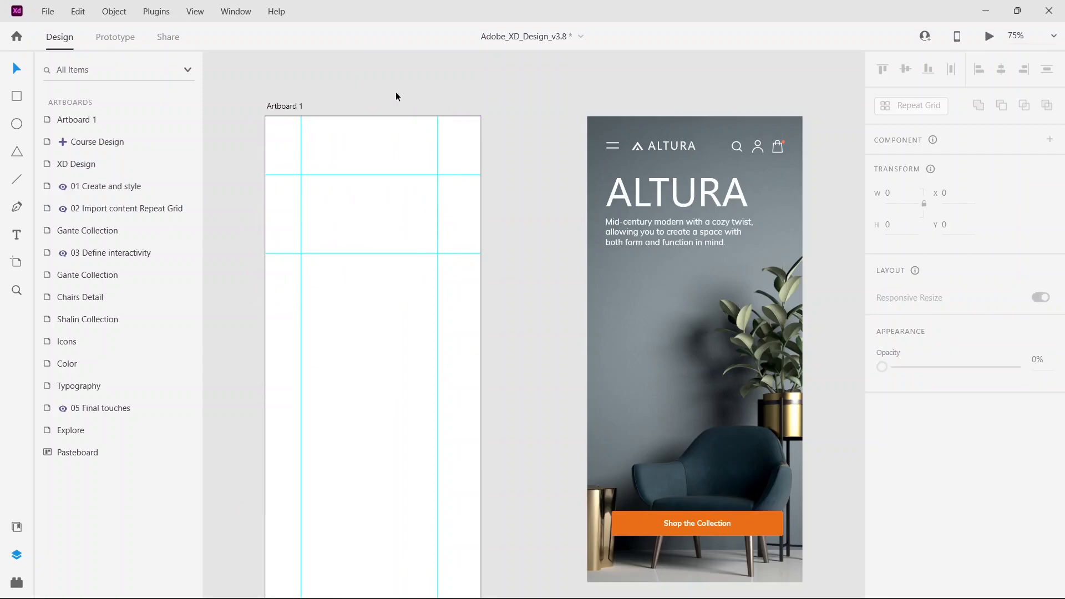
left_click_drag(375, 117, 419, 331)
Step: Move the orange background of the "Shop the Collection" button from the ALTURA screen into Artboard 1's guides
left_click(649, 519)
left_click_drag(651, 525, 593, 468)
left_click(553, 451)
left_click(649, 524)
left_click_drag(697, 523, 670, 517)
left_click(742, 531)
left_click_drag(760, 534, 388, 336)
Step: Fit the orange Primary-Button rectangle to the surrounding guides, 262 wide and 160 high at X 69, Y 263
left_click(418, 267)
left_click_drag(473, 295, 438, 295)
left_click(17, 291)
left_click_drag(300, 228, 488, 378)
left_click(17, 68)
left_click(376, 122)
left_click(491, 205)
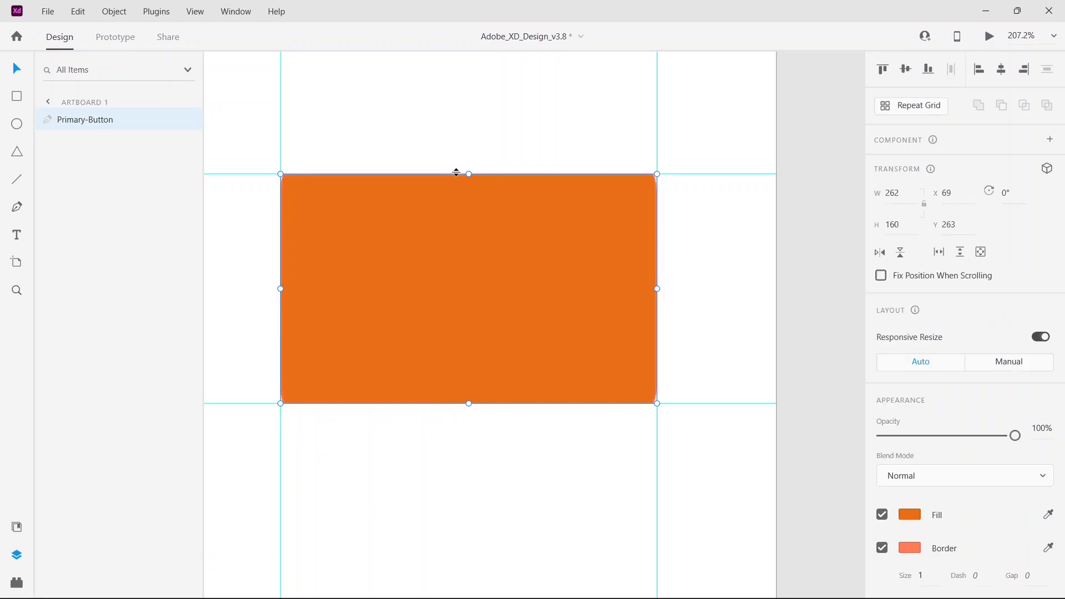
mouse_move(469, 173)
left_mouse_down()
mouse_move(473, 192)
mouse_move(472, 174)
left_mouse_up()
Step: Move the orange rectangle down to Y 423 so that its upper edge sits on the lowest horizontal guide
left_click_drag(587, 282, 574, 481)
scroll(522, 218, "down", 4)
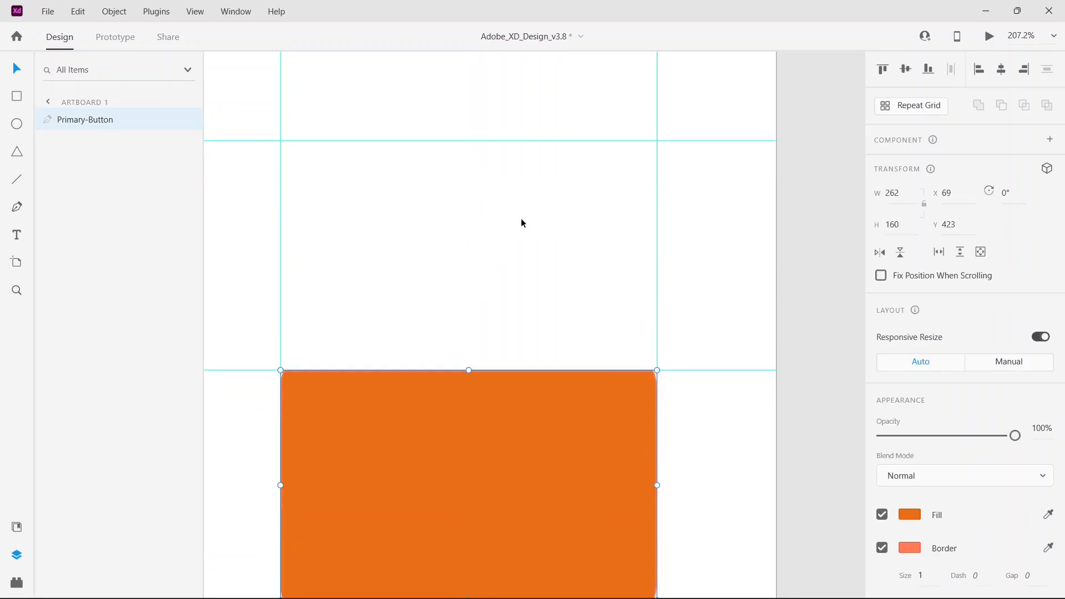
scroll(511, 295, "up", 6)
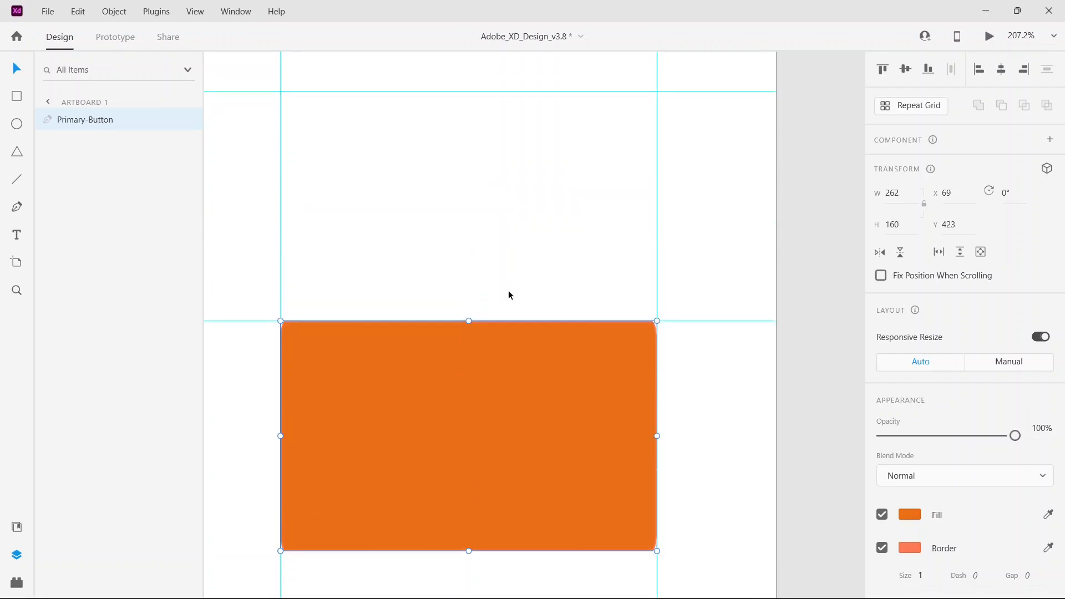
key("ctrl+1")
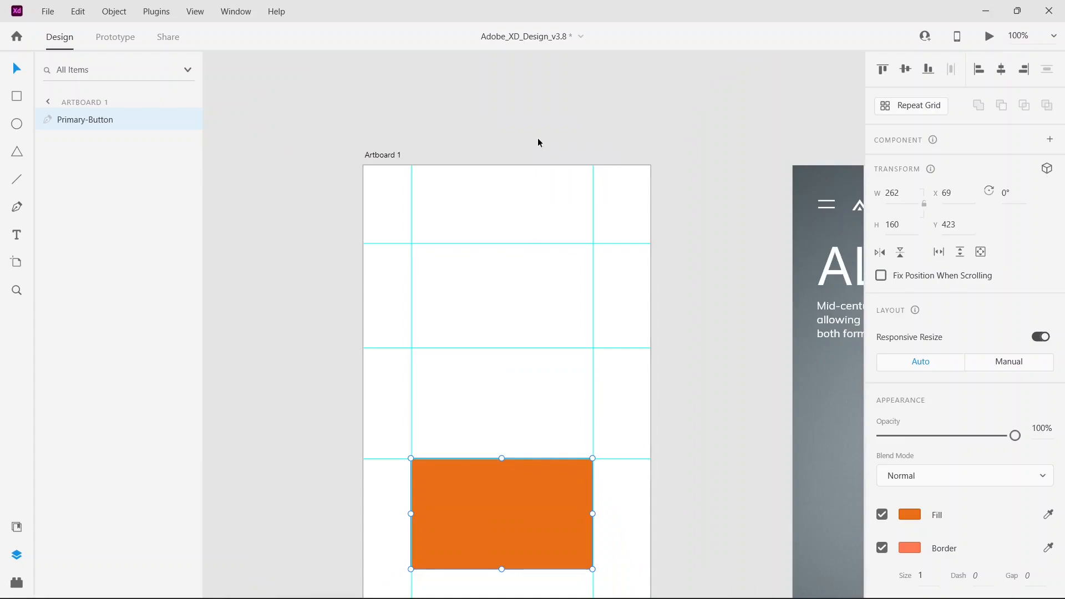
Step: Toggle the visibility of all guides off and back on around the orange rectangle
key("Escape")
left_click(195, 11)
mouse_move(257, 220)
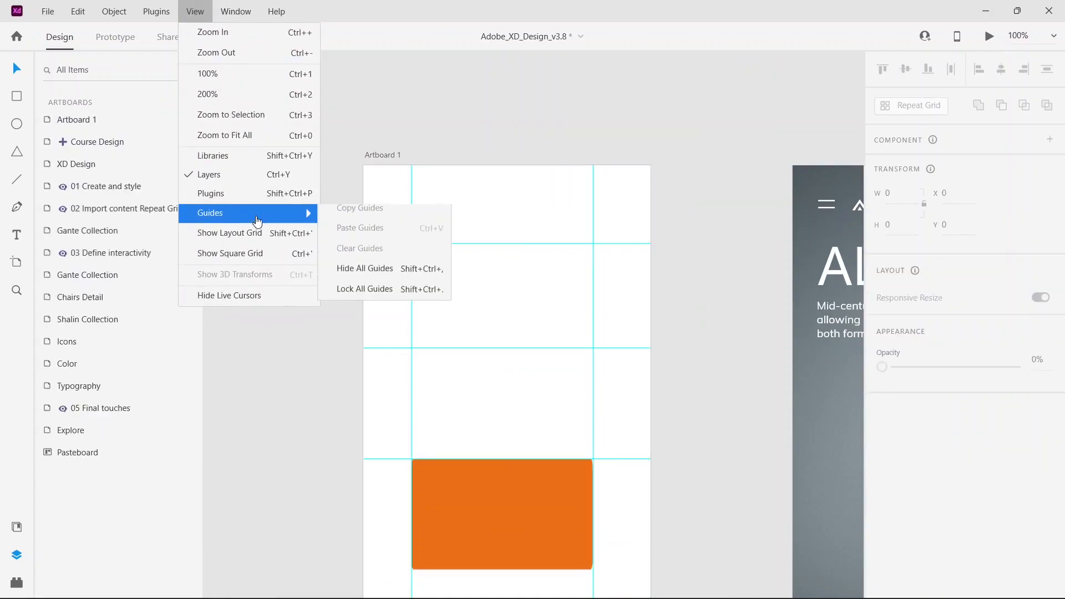
left_click(420, 268)
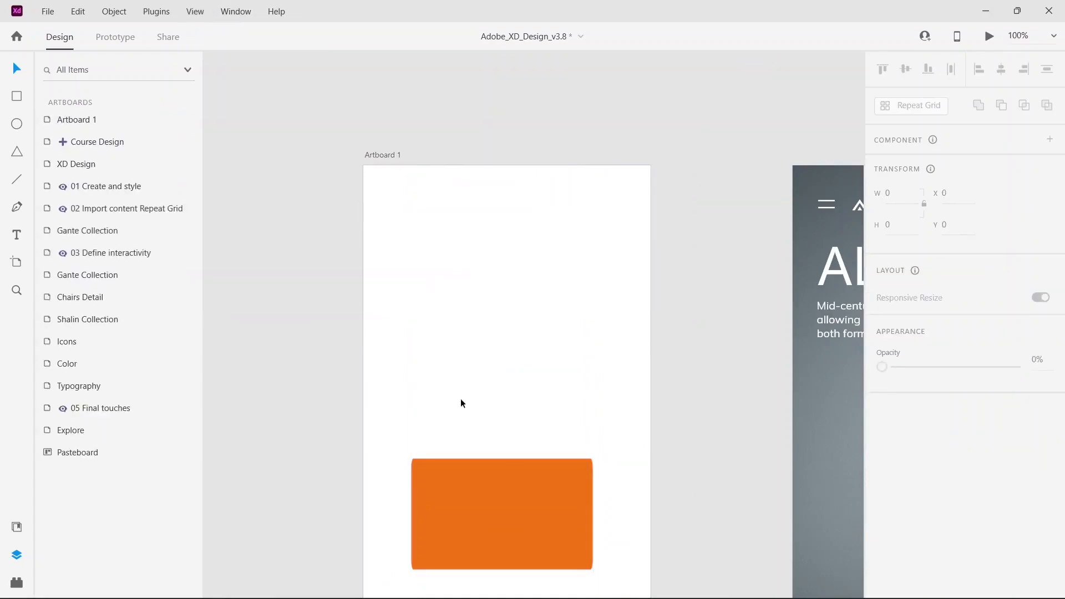
left_click(195, 11)
mouse_move(237, 219)
left_click(444, 271)
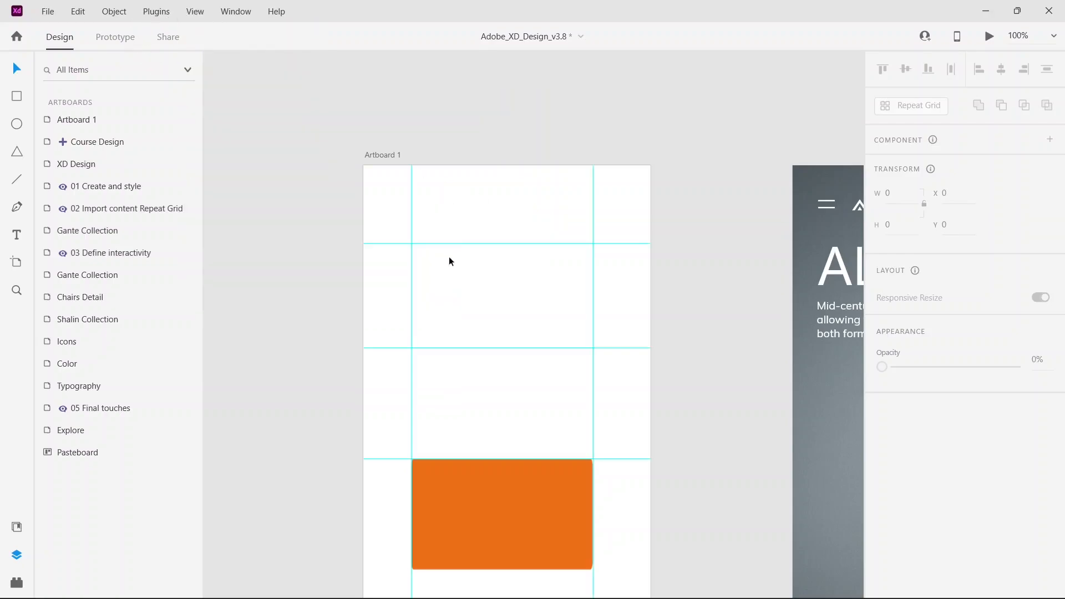
Step: Remove all horizontal and vertical guides from Artboard 1
left_click(514, 242)
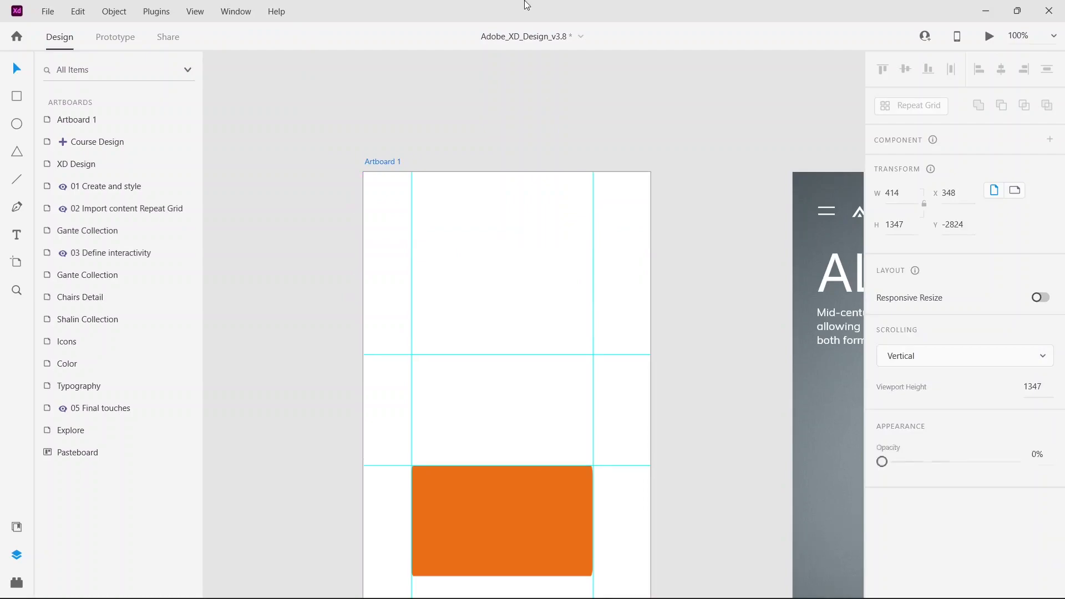
left_click_drag(497, 361, 488, 433)
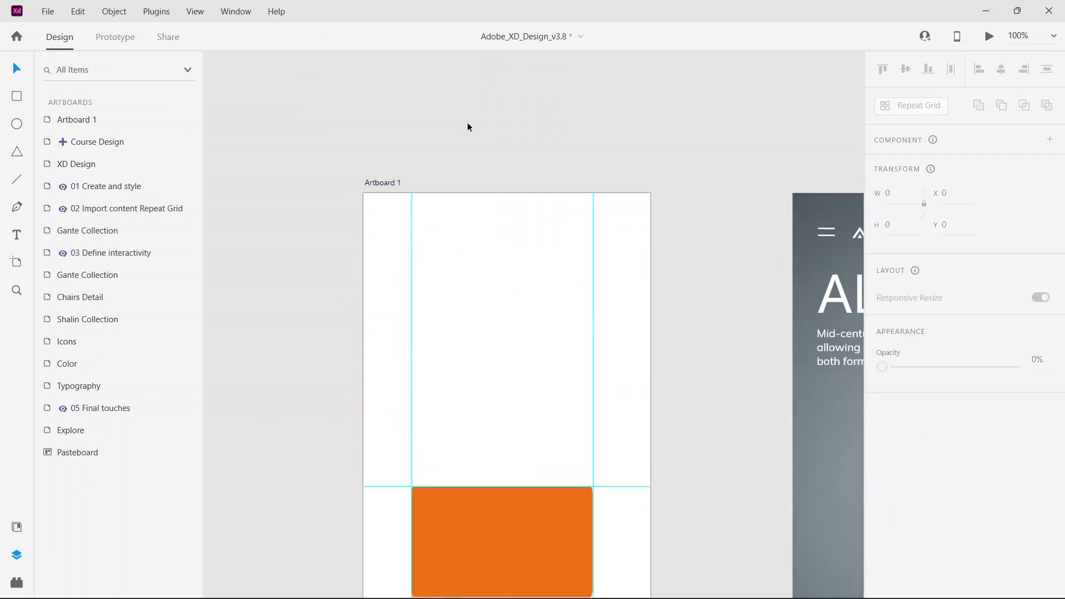
left_click_drag(496, 487, 519, 148)
scroll(448, 181, "down", 3)
left_click_drag(413, 195, 95, 200)
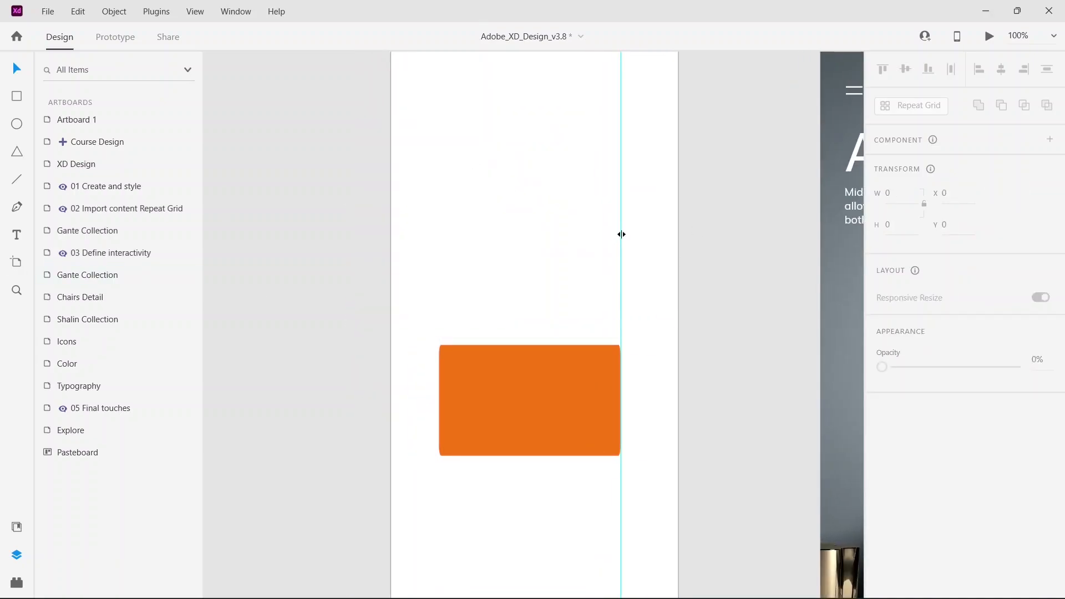
scroll(591, 213, "down", 3)
scroll(571, 194, "up", 5)
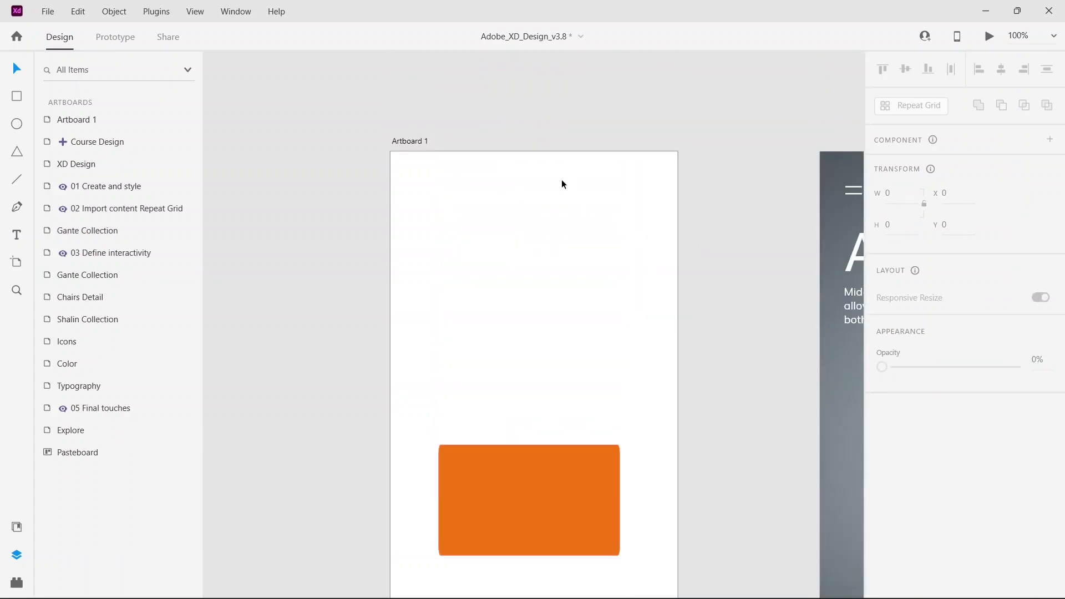
Step: Delete the orange Primary-Button rectangle from Artboard 1
key("ctrl+minus")
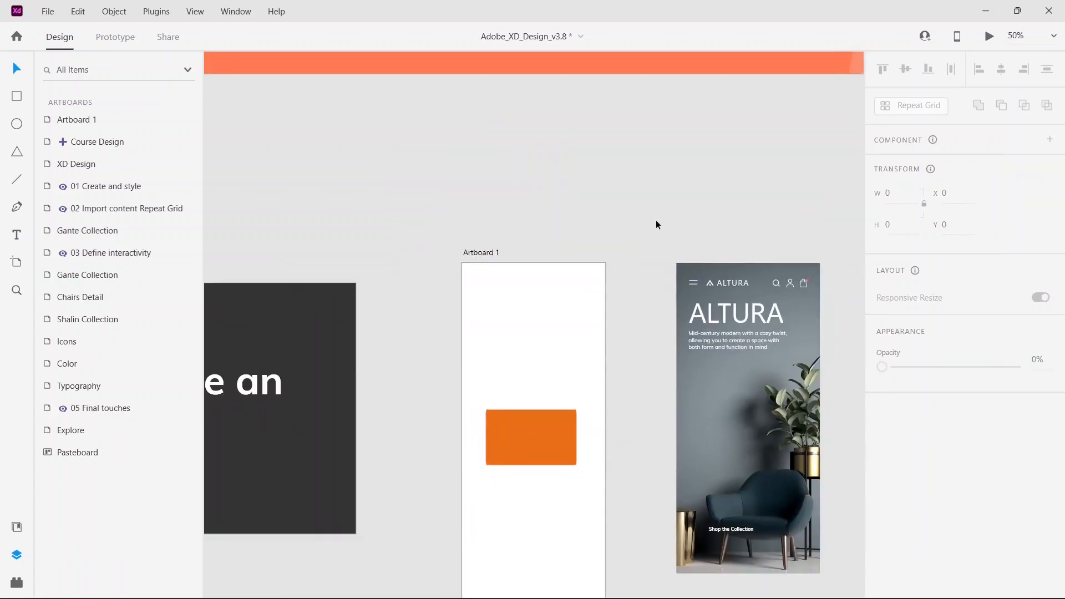
scroll(657, 220, "down", 2)
left_click(499, 342)
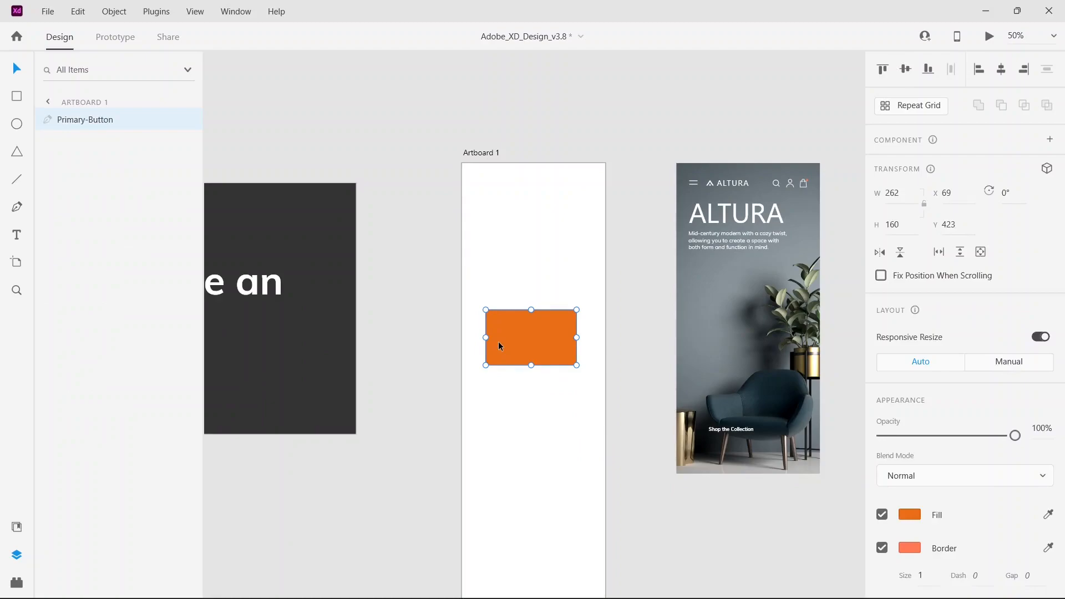
key("Delete")
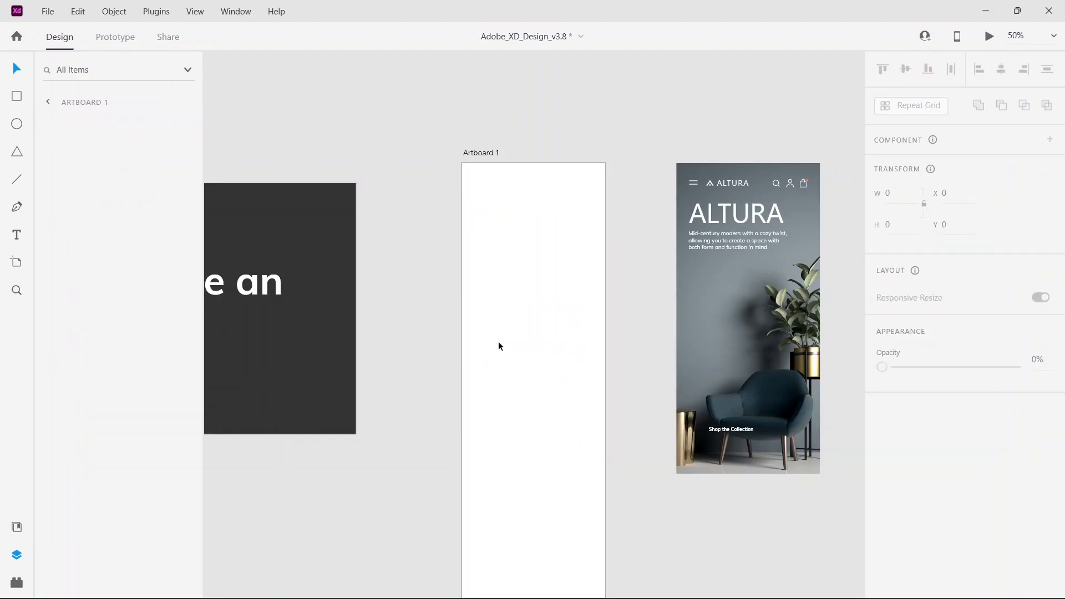
Step: Show the layout grid on Artboard 1 and replace it with the square grid
left_click(478, 153)
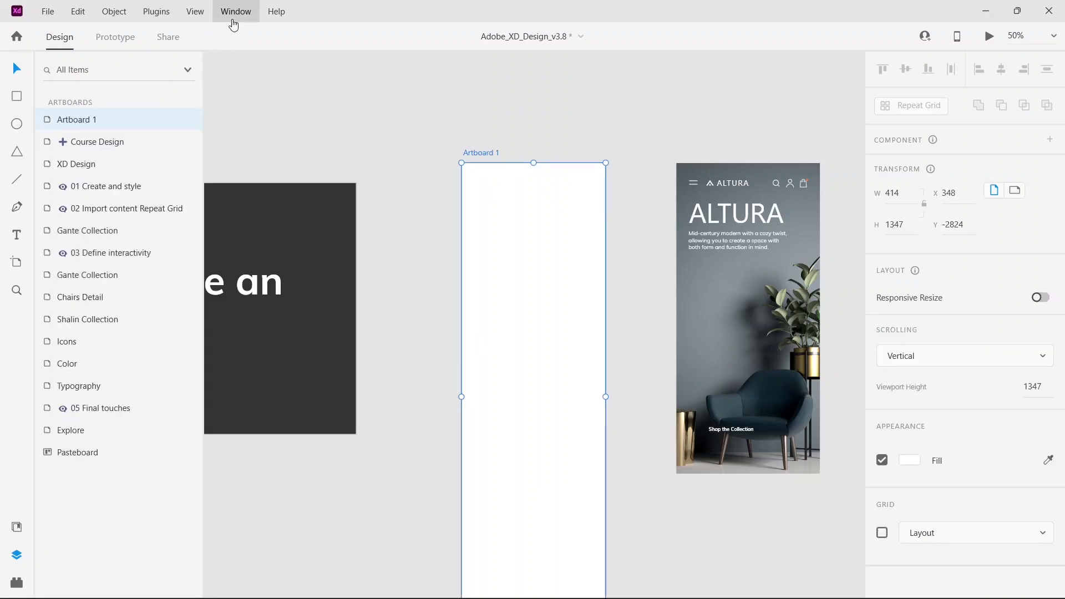
left_click(195, 11)
mouse_move(236, 11)
mouse_move(195, 11)
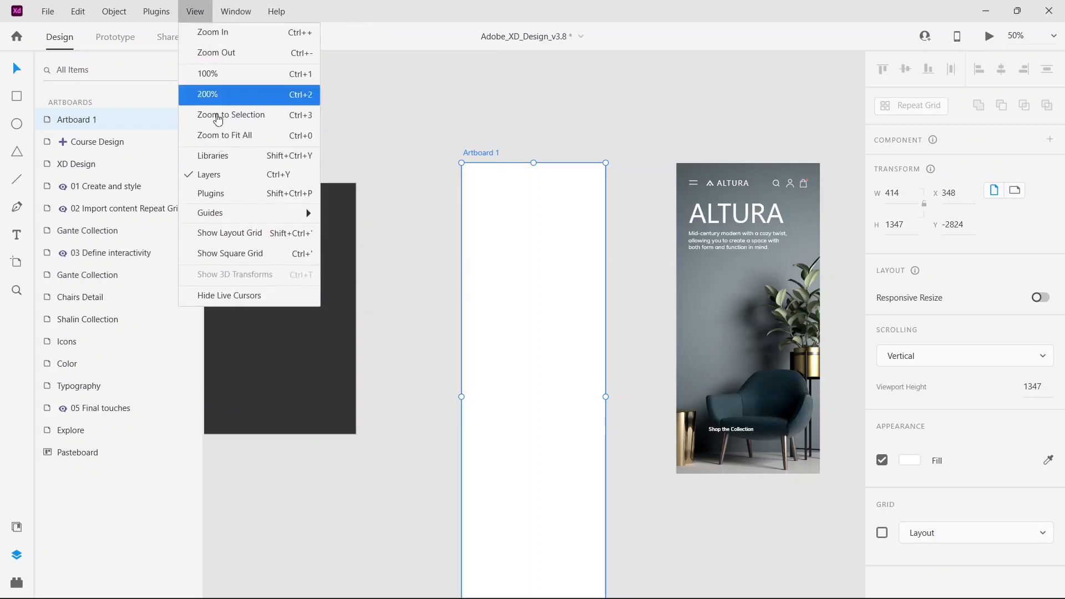
left_click(241, 243)
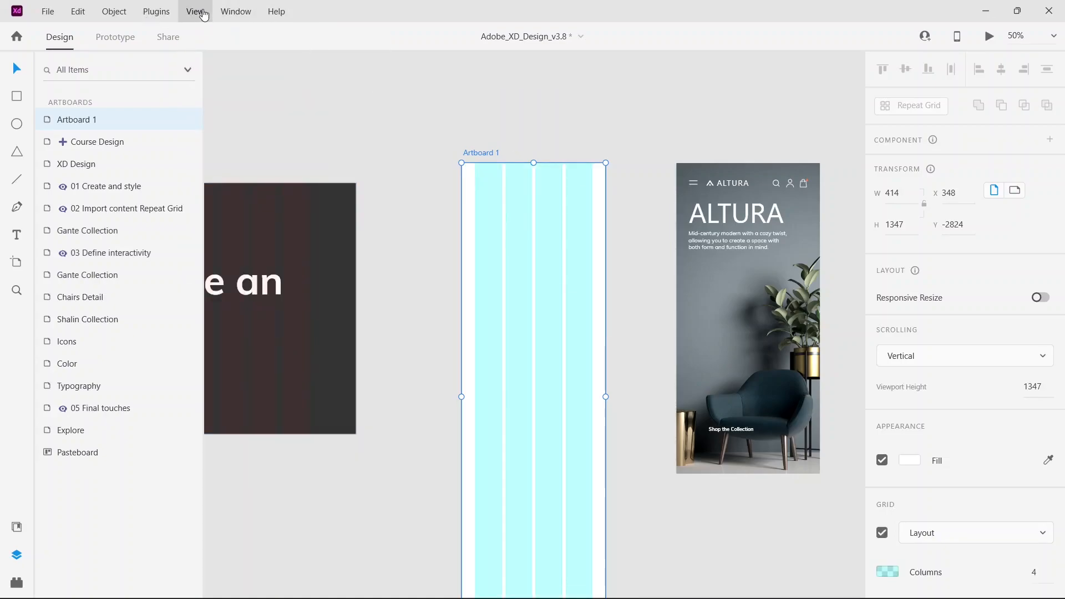
left_click(195, 11)
left_click(229, 256)
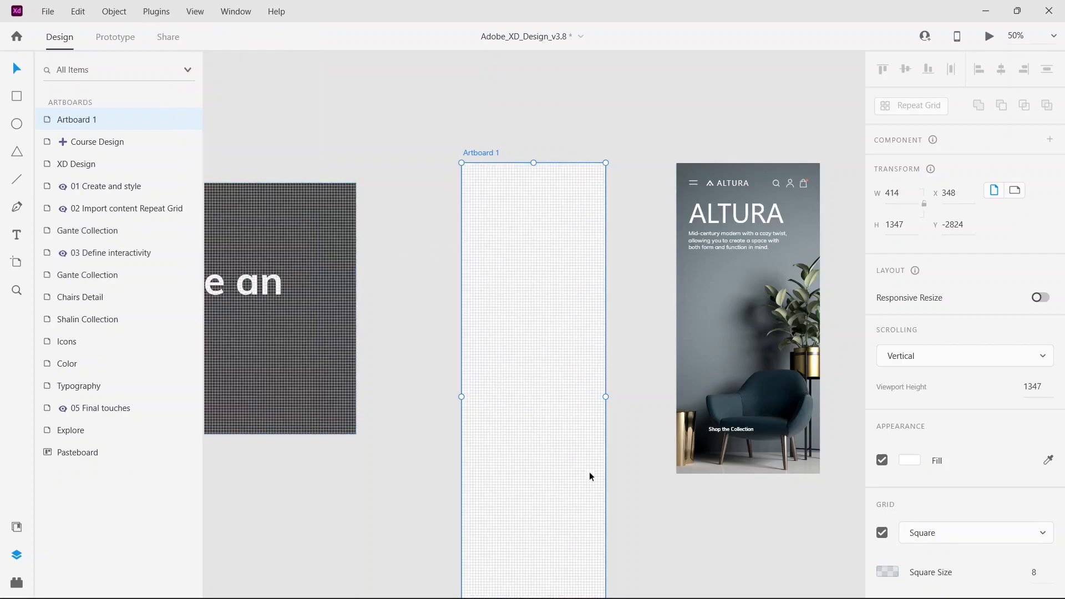
scroll(605, 214, "down", 3)
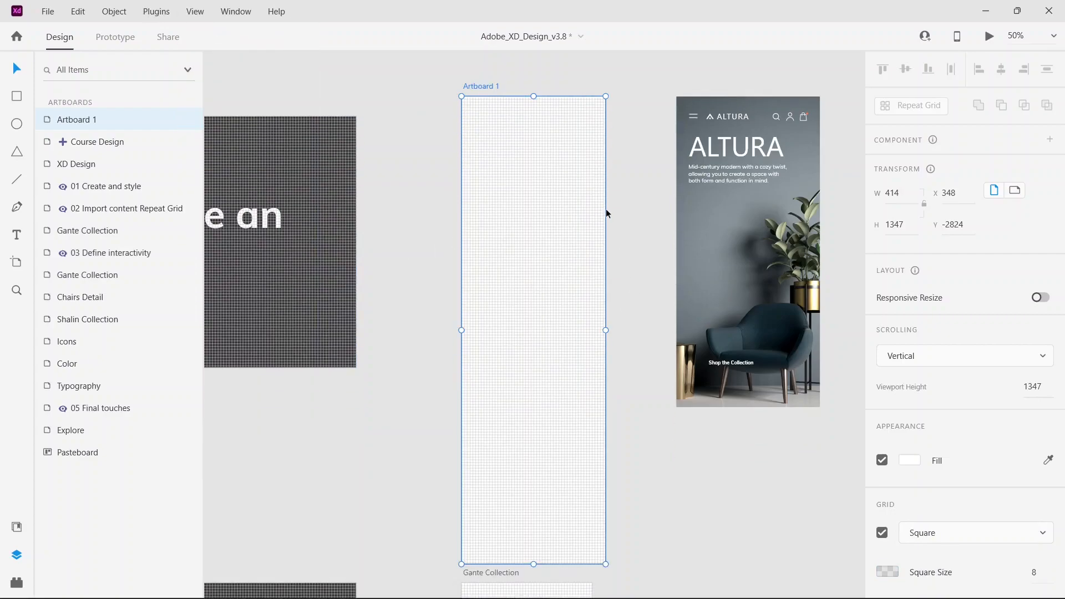
key("ctrl+=")
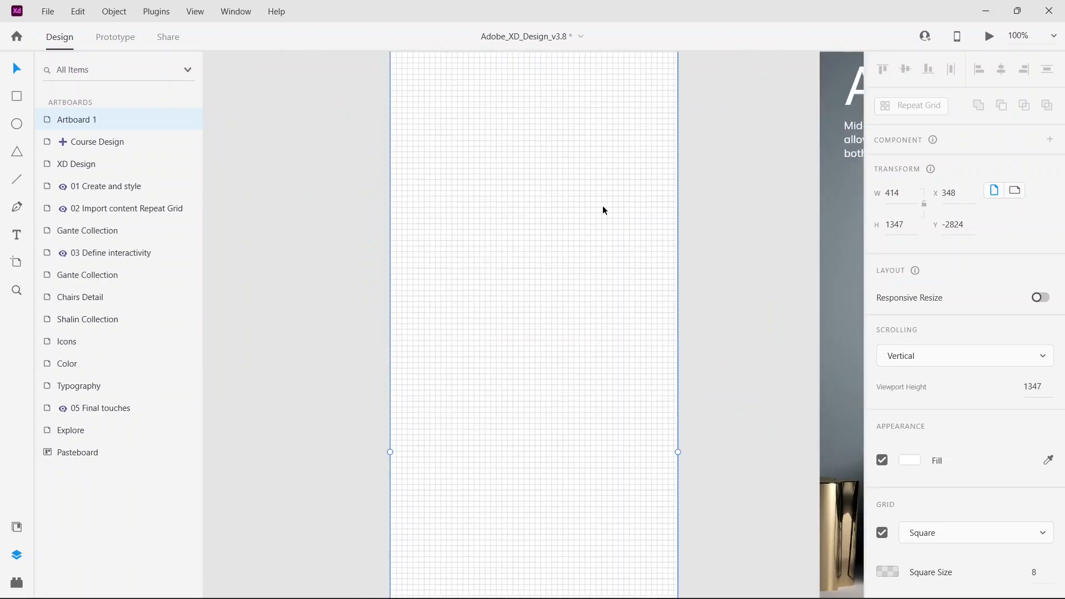
Step: Copy the Sheru product tile from the Gante Collection artboard onto Artboard 1 and place it at about X 87, Y 112
scroll(602, 210, "right", 5)
scroll(722, 299, "up", 2)
scroll(691, 356, "down", 6)
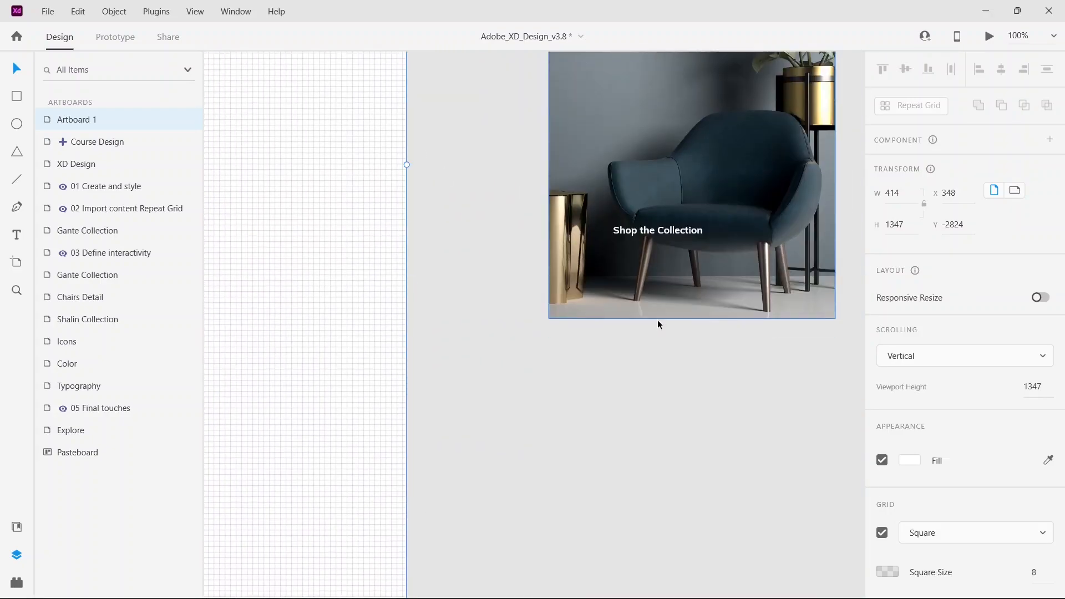
scroll(658, 323, "down", 8)
left_click_drag(444, 398, 713, 370)
left_click(446, 398)
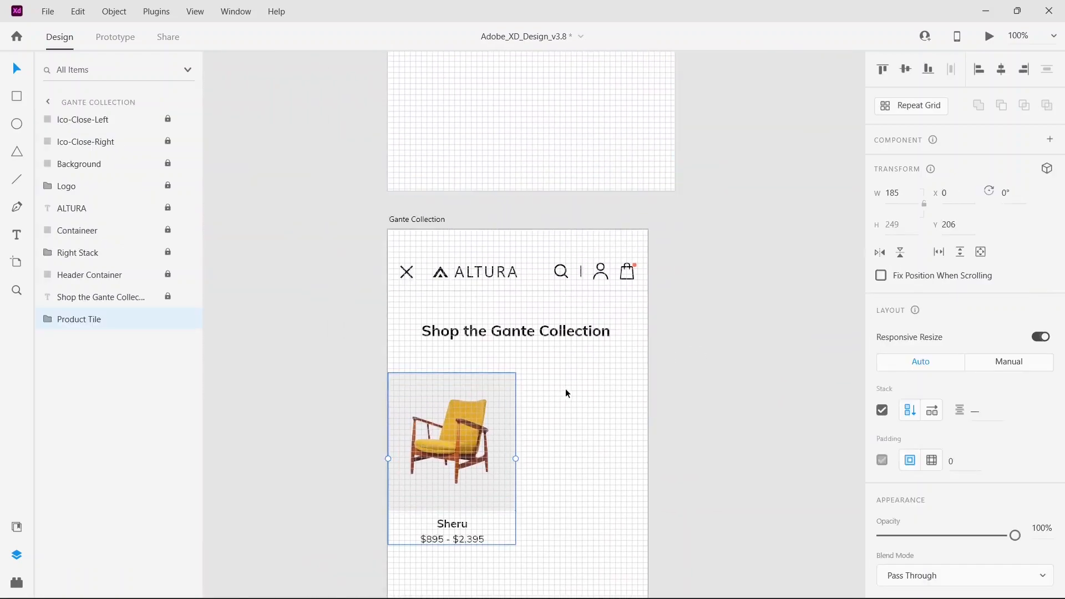
scroll(571, 377, "up", 8)
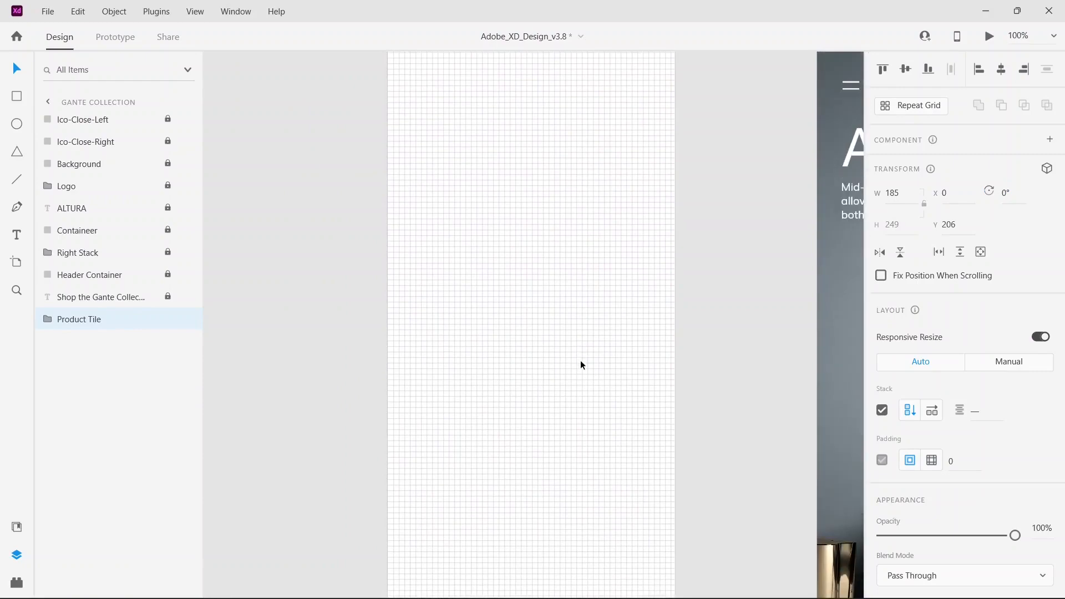
scroll(580, 365, "up", 4)
key("ctrl+v")
left_click_drag(552, 322, 527, 407)
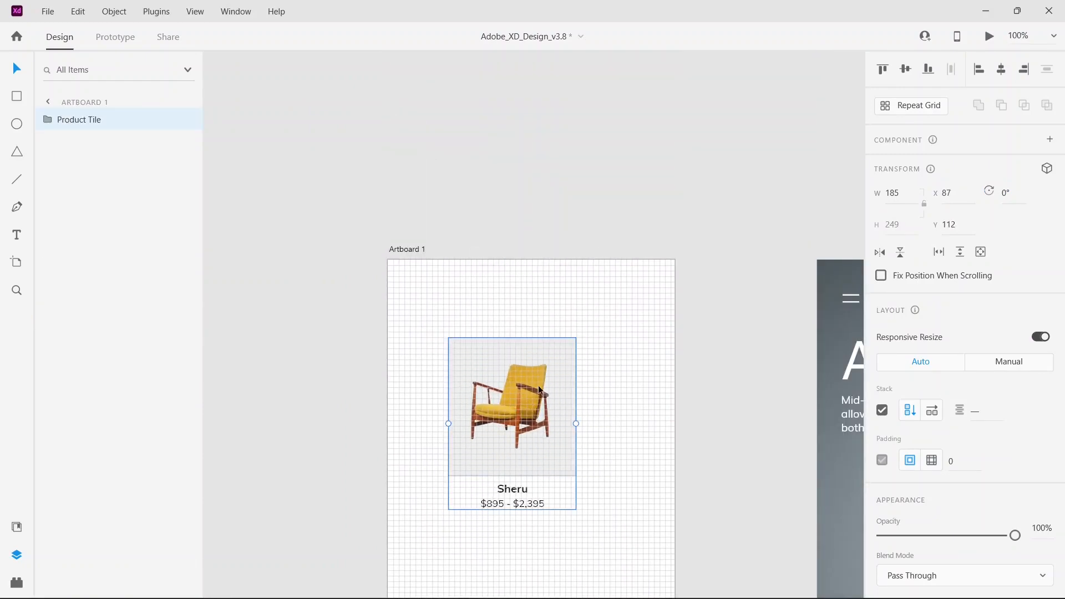
Step: Move the Sheru product tile on Artboard 1 to X 88 so its side edge lines up with a grid line
left_click(16, 291)
left_click_drag(436, 304, 672, 509)
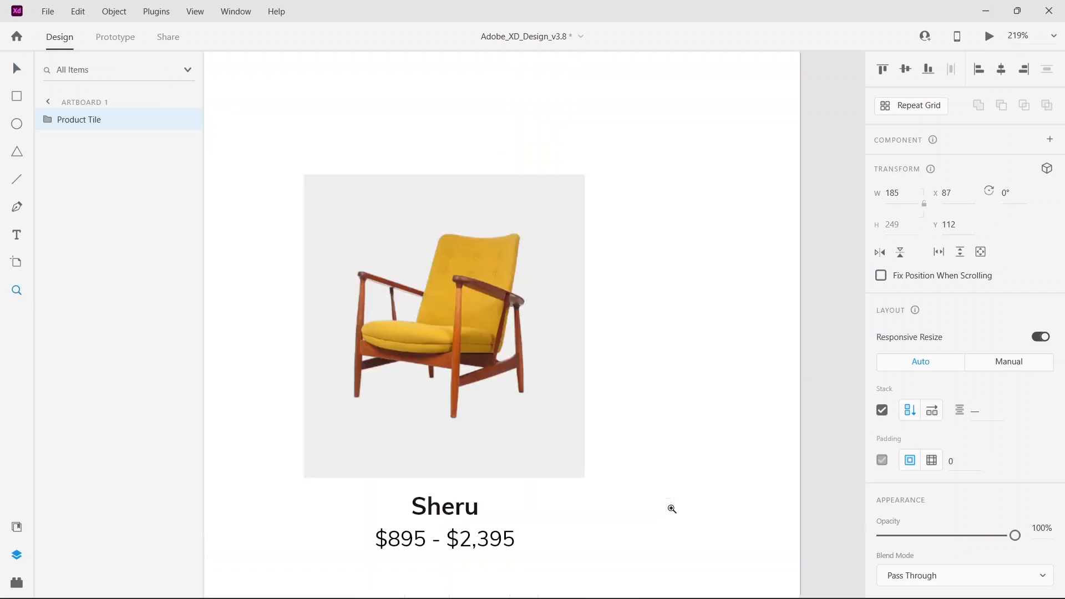
left_click_drag(276, 161, 709, 500)
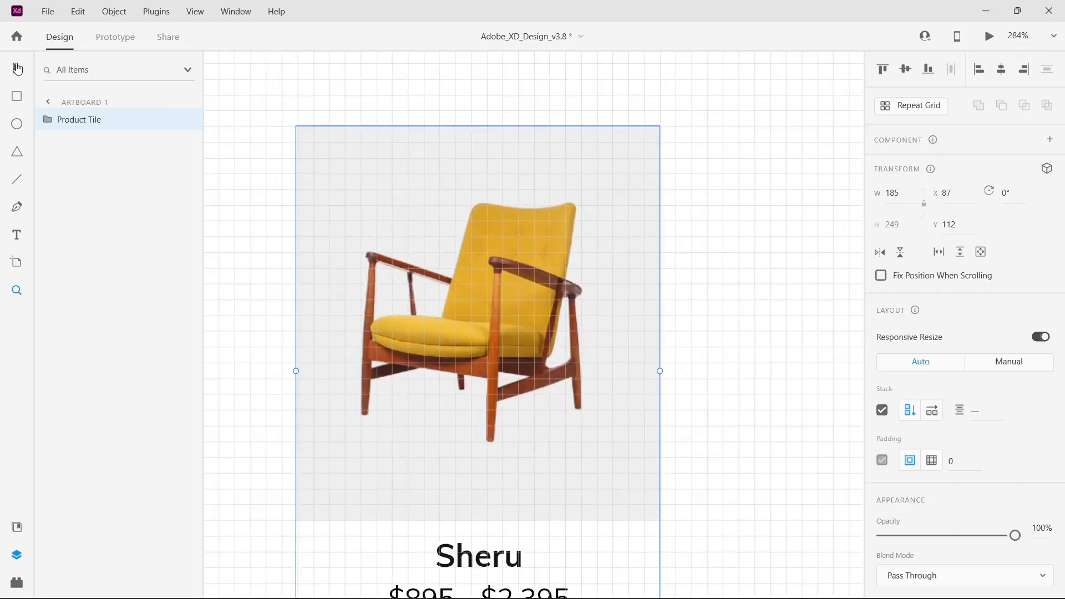
mouse_move(395, 235)
left_mouse_down()
mouse_move(407, 238)
mouse_move(396, 238)
left_mouse_up()
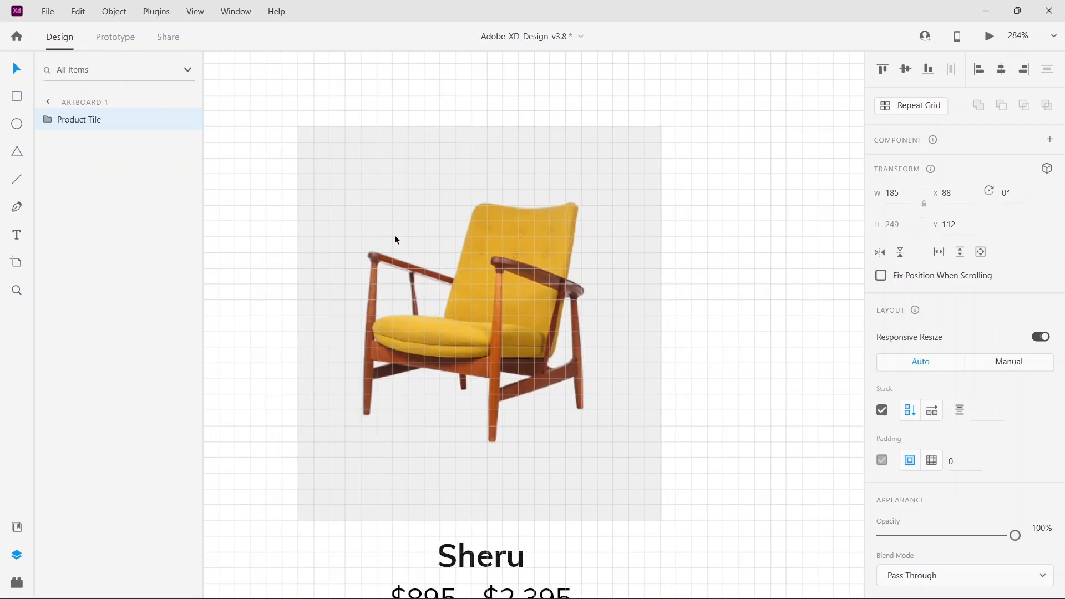
Step: Narrow the Sheru product tile to a width of 184 so it fits the square grid
left_click(742, 164)
left_click(598, 178)
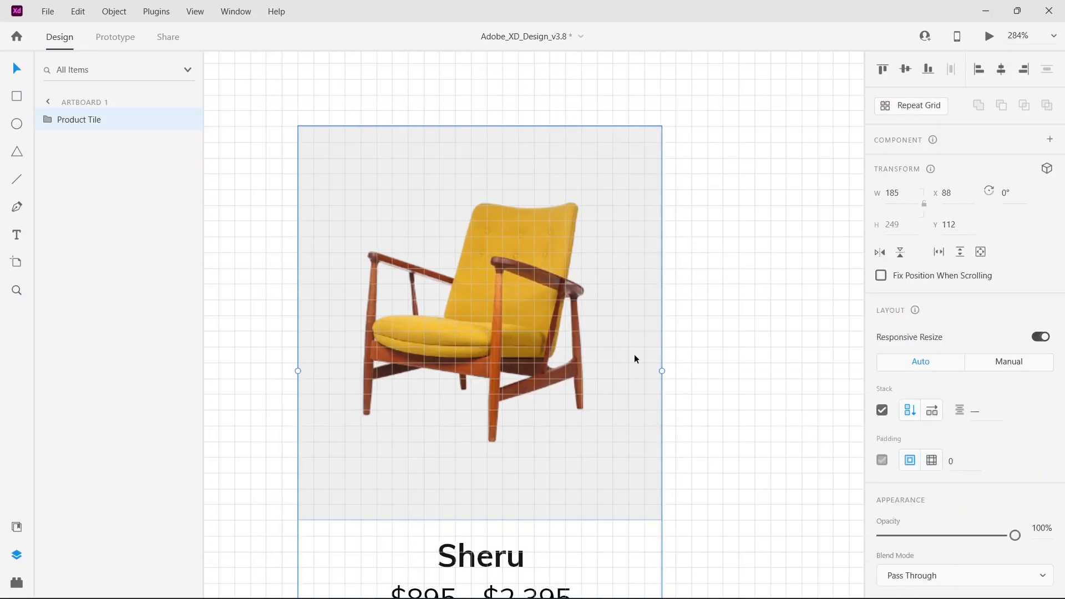
left_click_drag(658, 376, 650, 356)
left_click(535, 92)
left_click(615, 212)
left_click(719, 187)
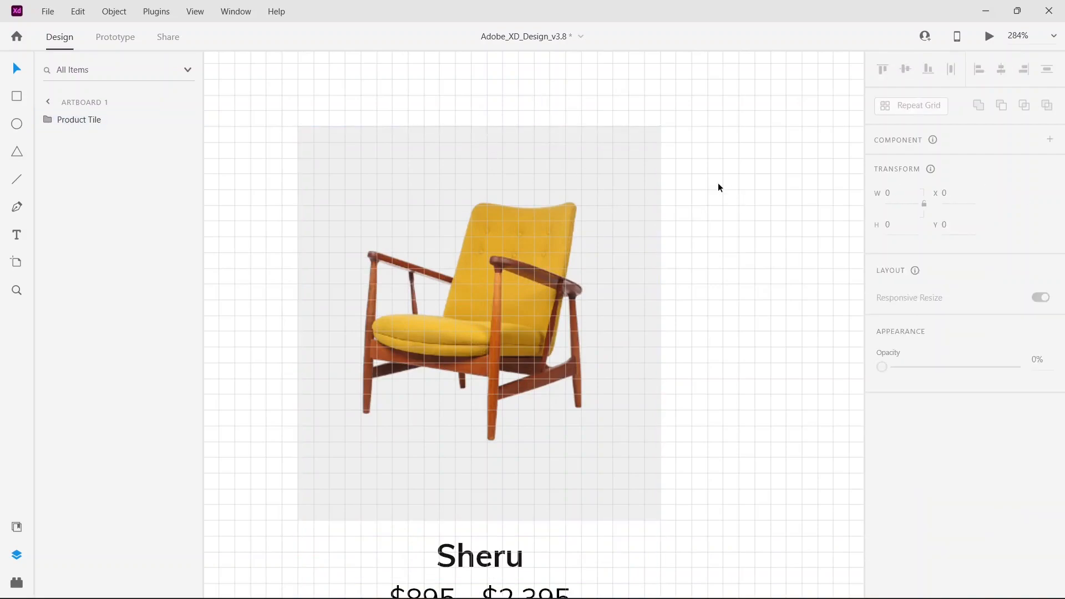
key("ctrl+1")
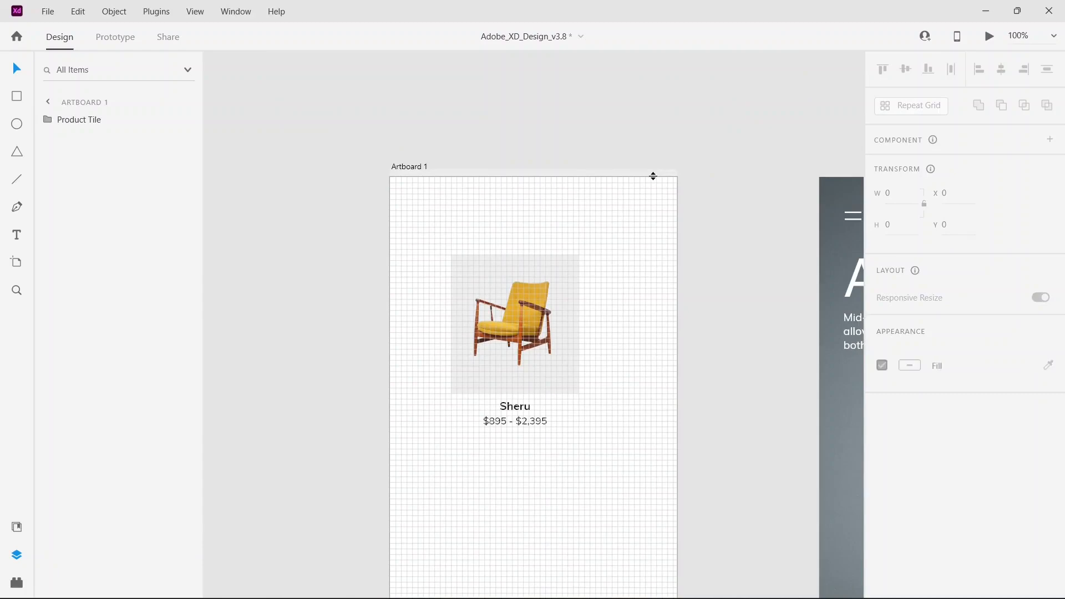
Step: Set the square size of Artboard 1's grid to 1
left_click(721, 216)
left_click(399, 168)
scroll(885, 485, "down", 2)
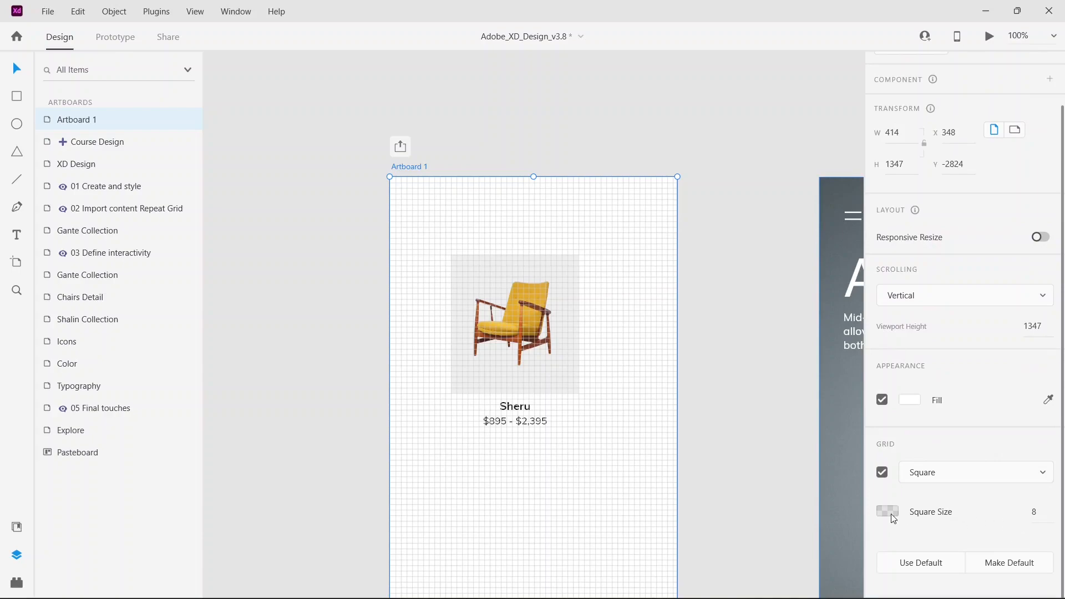
left_click(1044, 512)
left_click(754, 483)
Step: Examine the square grid near the upper edge of Artboard 1 at 3200% and return to the 100% view
left_click(17, 291)
left_click_drag(427, 182, 635, 309)
left_click(491, 176)
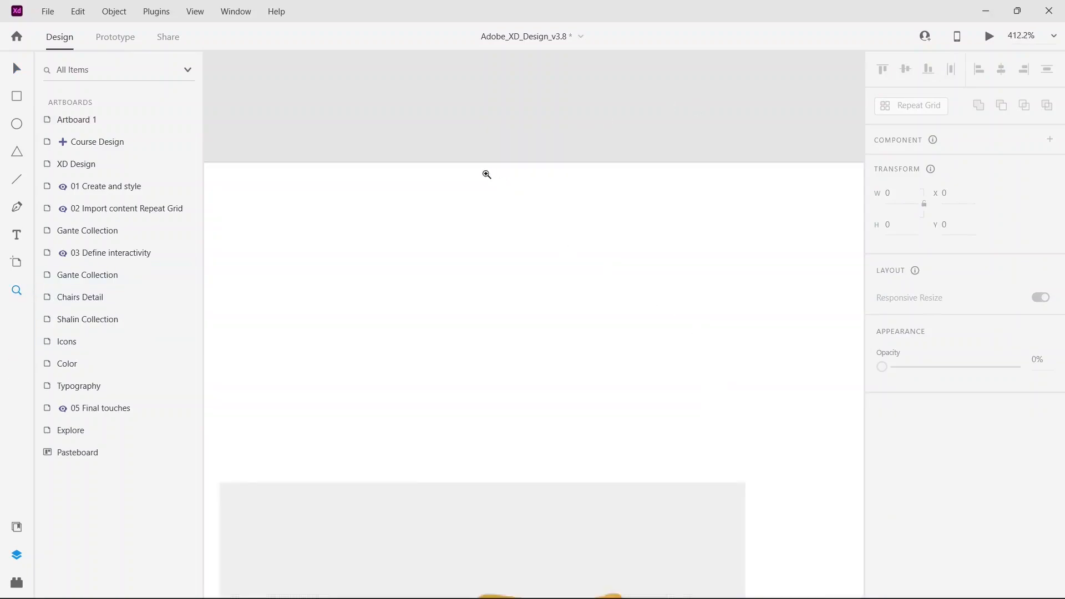
left_click(731, 335)
left_click(450, 130)
left_click(556, 180)
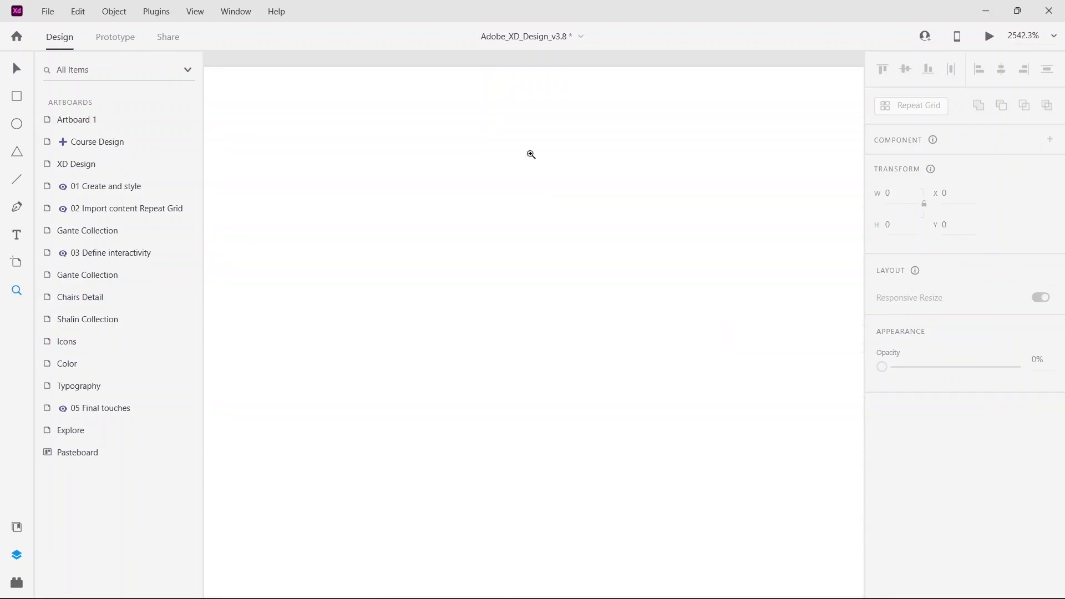
left_click(514, 281)
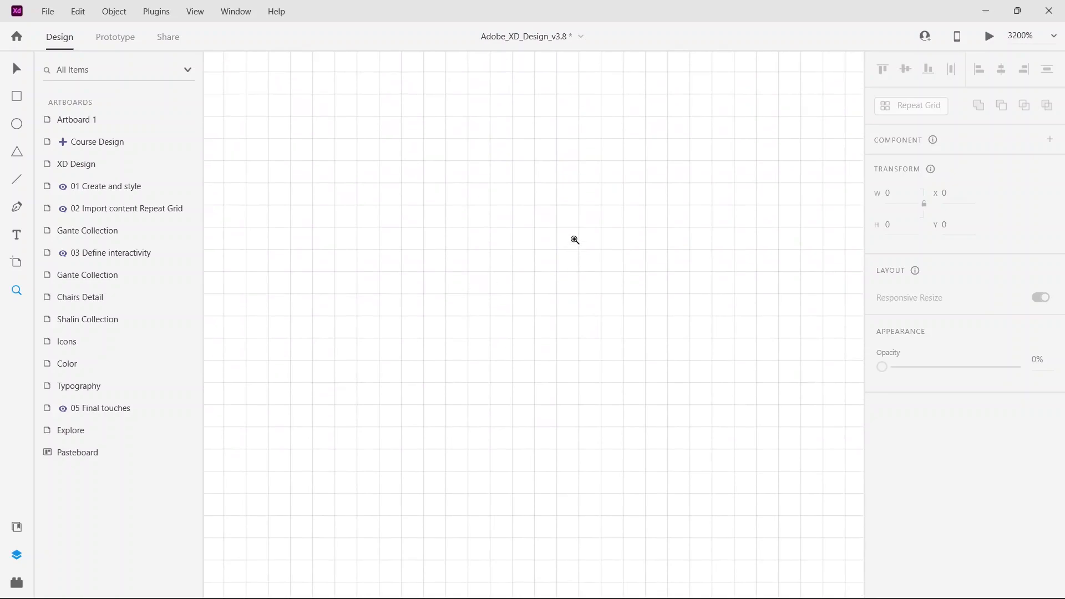
key("ctrl+minus")
key("ctrl+minus")
key("ctrl+minus")
key("ctrl+minus")
key("ctrl+minus")
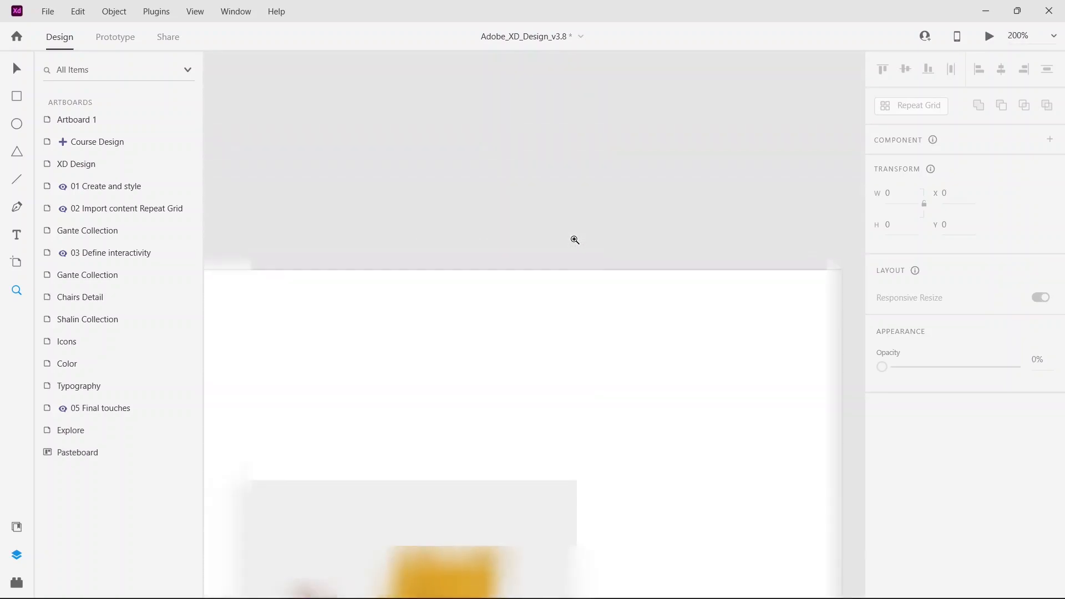
scroll(574, 240, "down", 5)
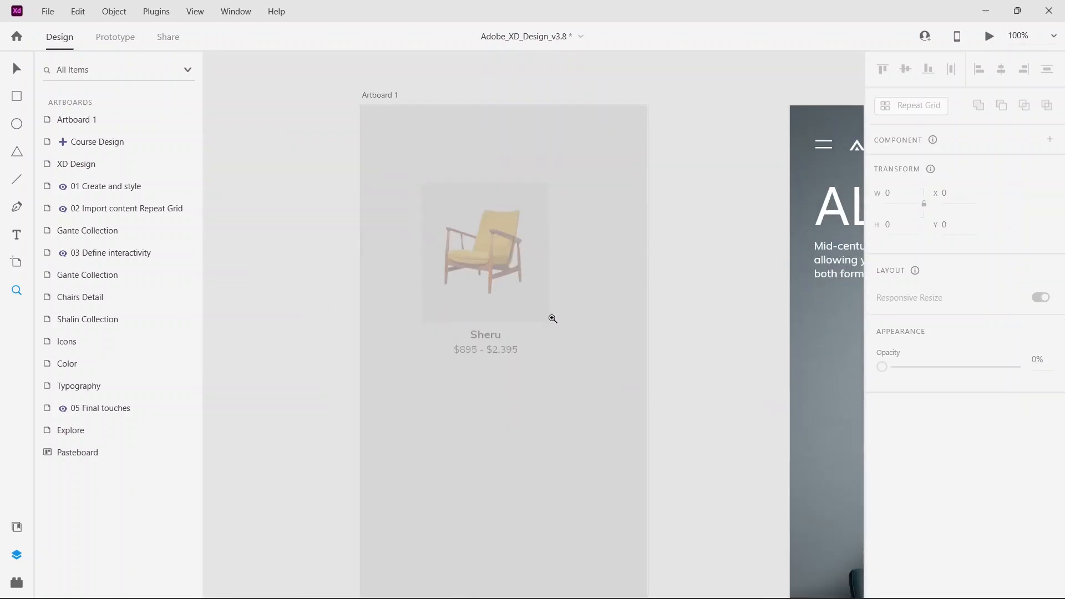
scroll(563, 373, "down", 4)
scroll(557, 361, "up", 4)
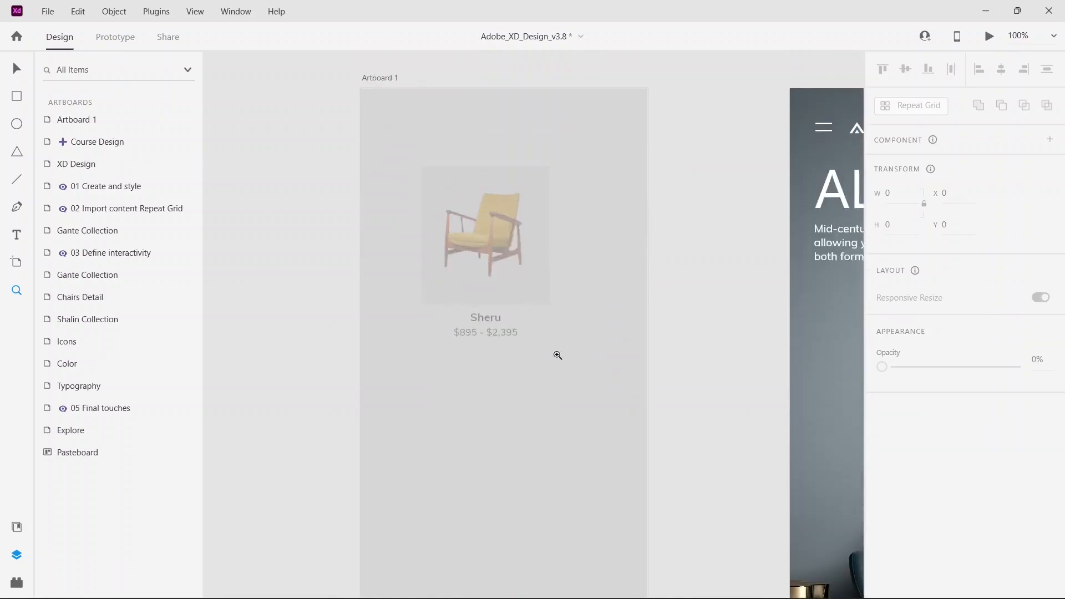
Step: Change the square grid color of Artboard 1 to light red #FF5E5E at 7% opacity
left_click(17, 69)
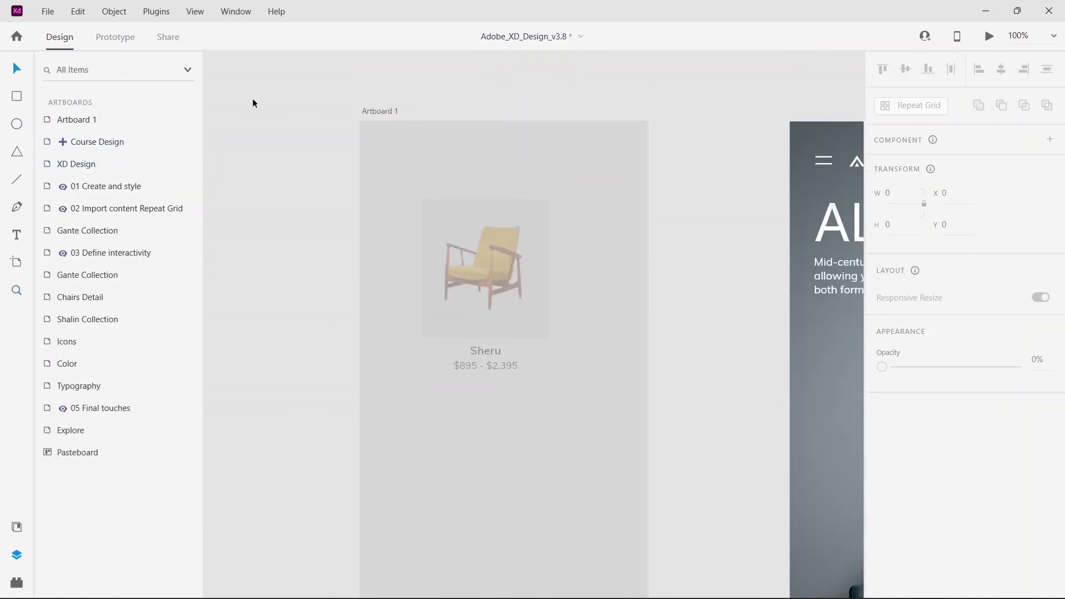
left_click(371, 113)
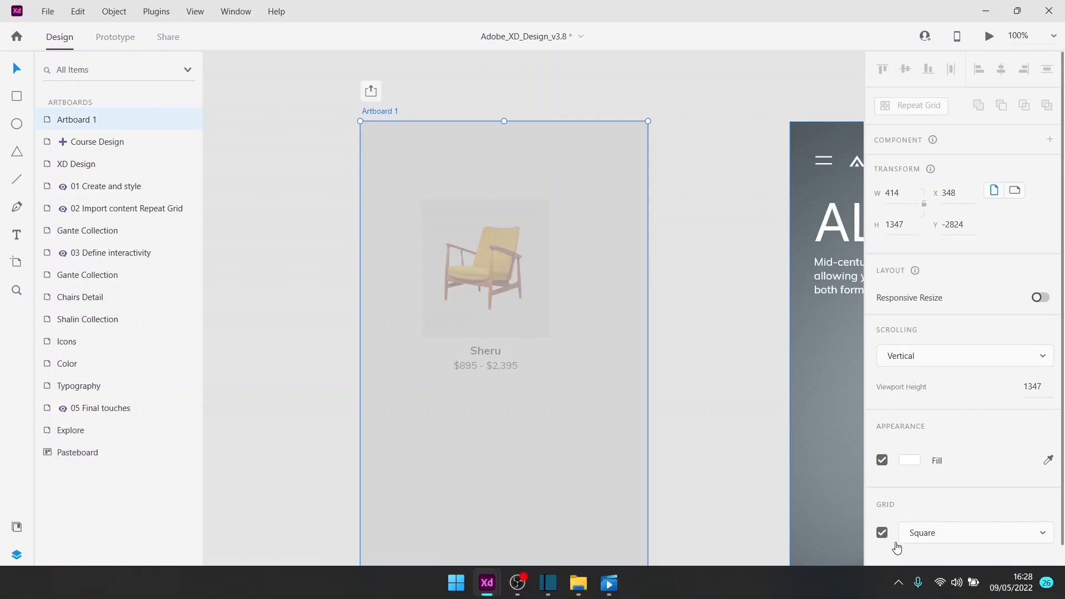
left_click(890, 572)
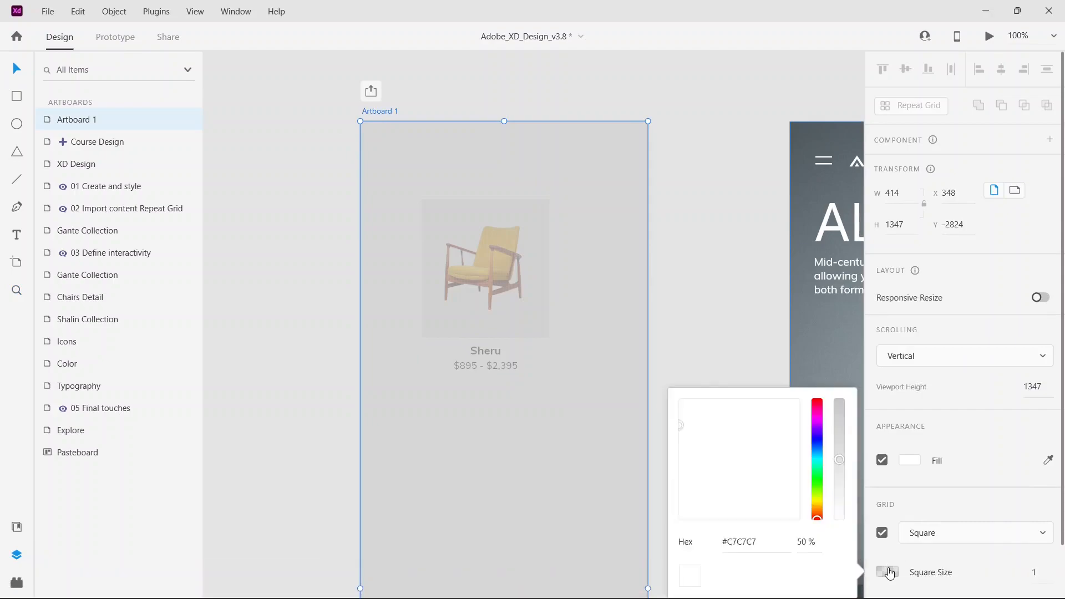
left_click(728, 421)
left_click_drag(748, 415, 755, 393)
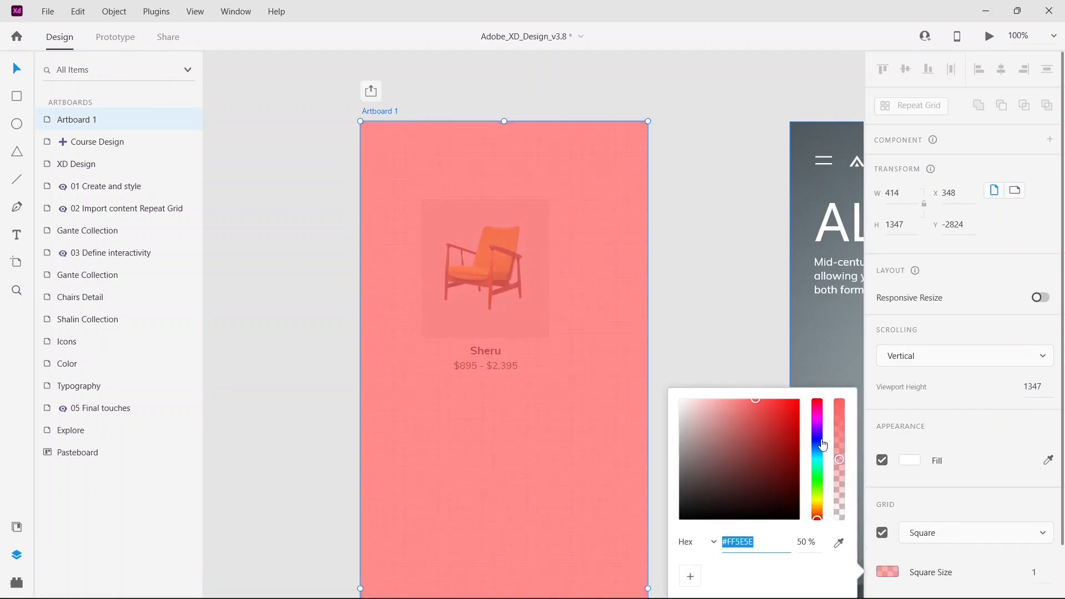
left_click_drag(840, 460, 843, 399)
mouse_move(820, 507)
left_mouse_down()
mouse_move(823, 379)
mouse_move(840, 416)
mouse_move(840, 513)
left_mouse_up()
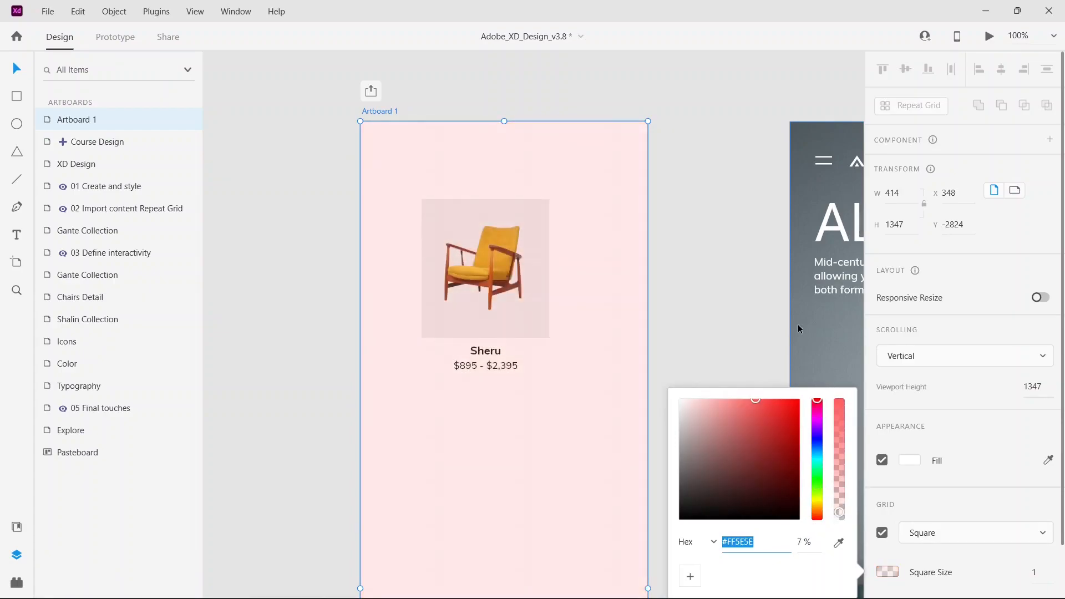
left_click(740, 222)
left_click(634, 249)
left_click(512, 263)
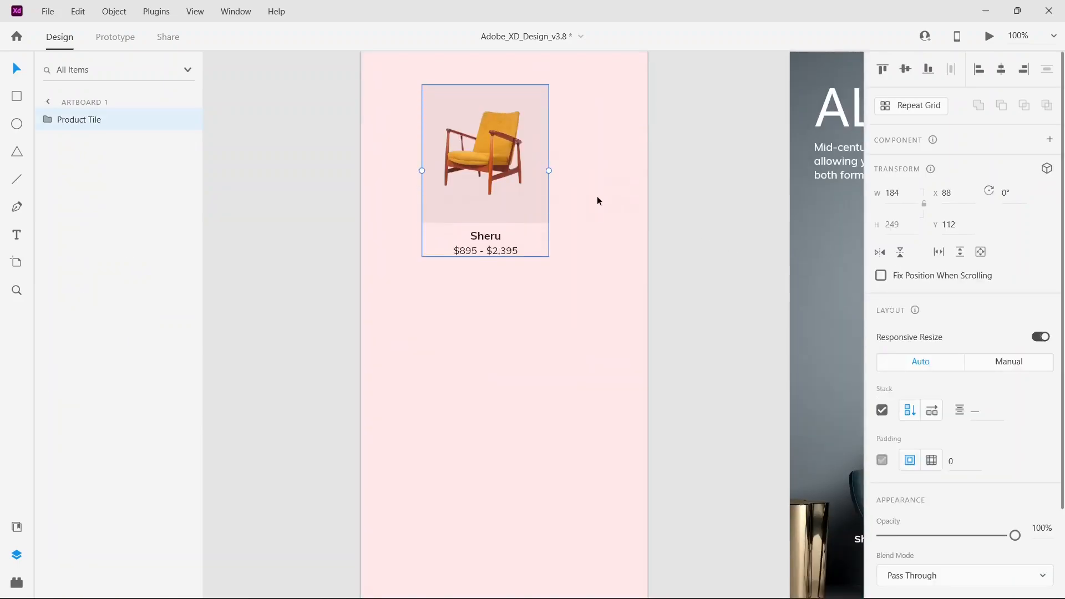
left_click(597, 195)
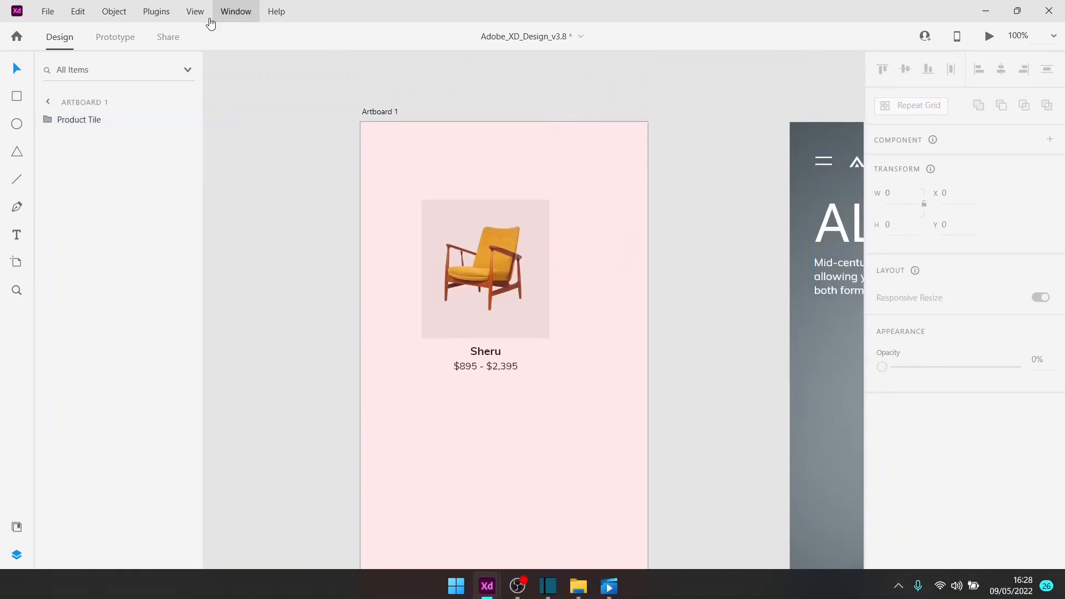
Step: Show the layout grid on Artboard 1 in place of the square grid
left_click(192, 12)
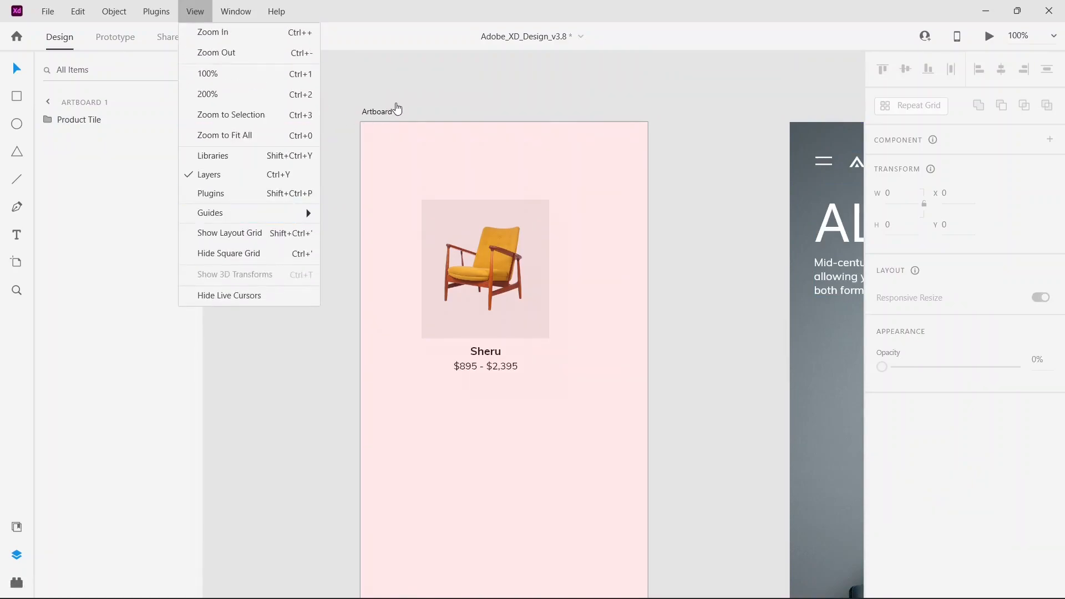
left_click(390, 114)
left_click(377, 112)
left_click(195, 11)
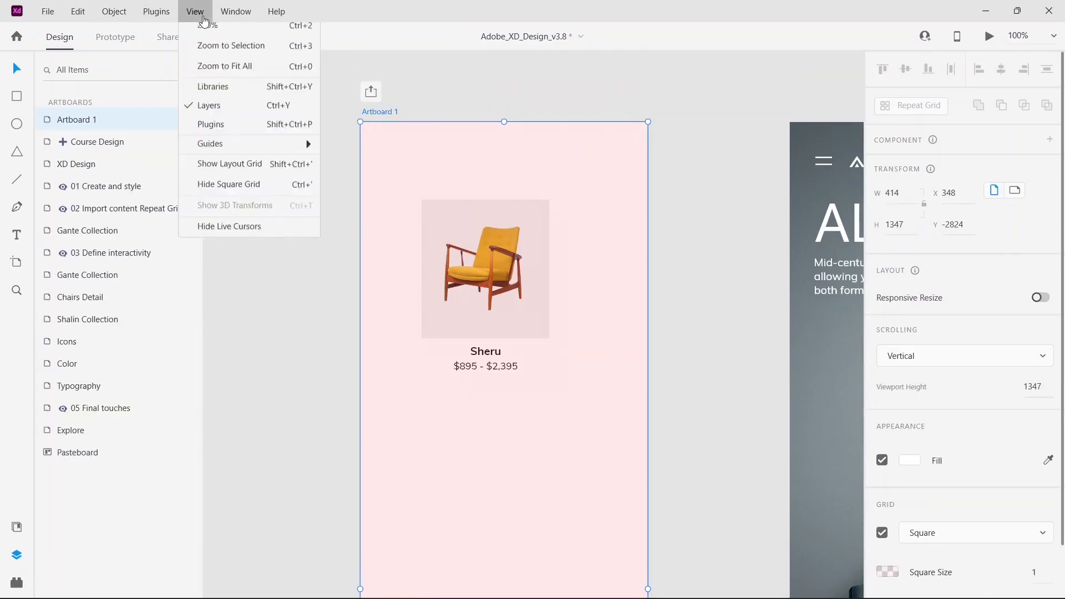
left_click(248, 232)
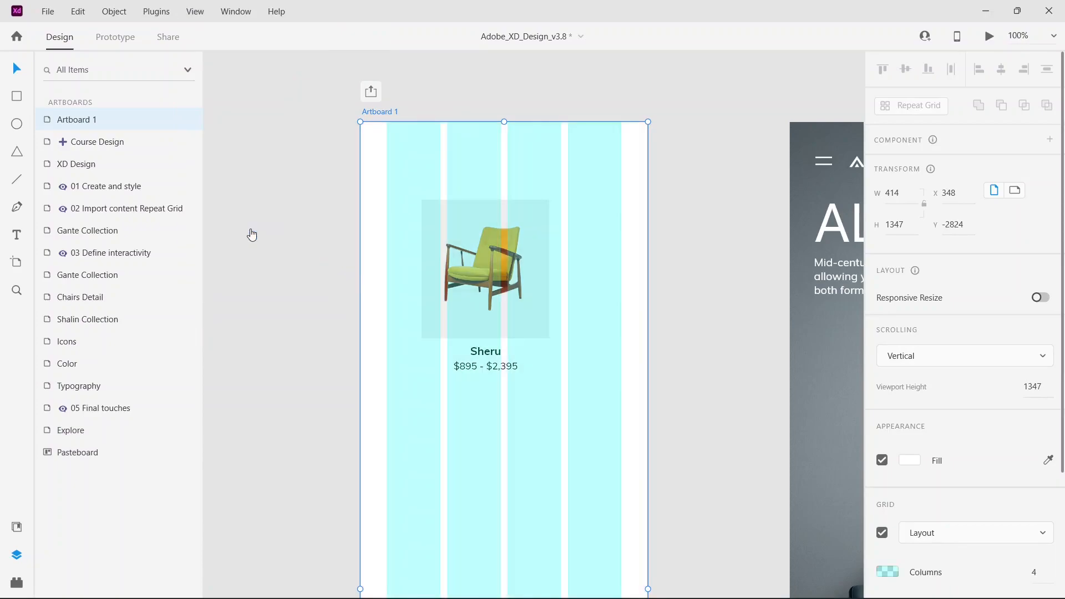
Step: Switch the grid type of Artboard 1 to Square and back to Layout, and deselect the artboard
left_click(955, 534)
left_click(952, 560)
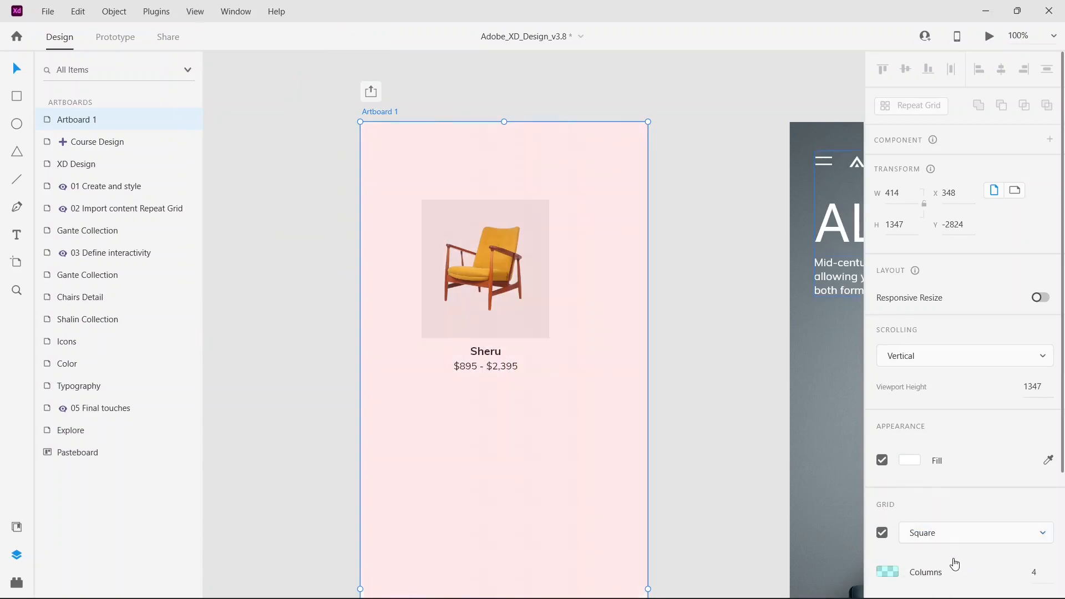
left_click(953, 535)
left_click(951, 506)
scroll(533, 215, "down", 2)
scroll(594, 191, "up", 3)
left_click(532, 97)
left_click(404, 202)
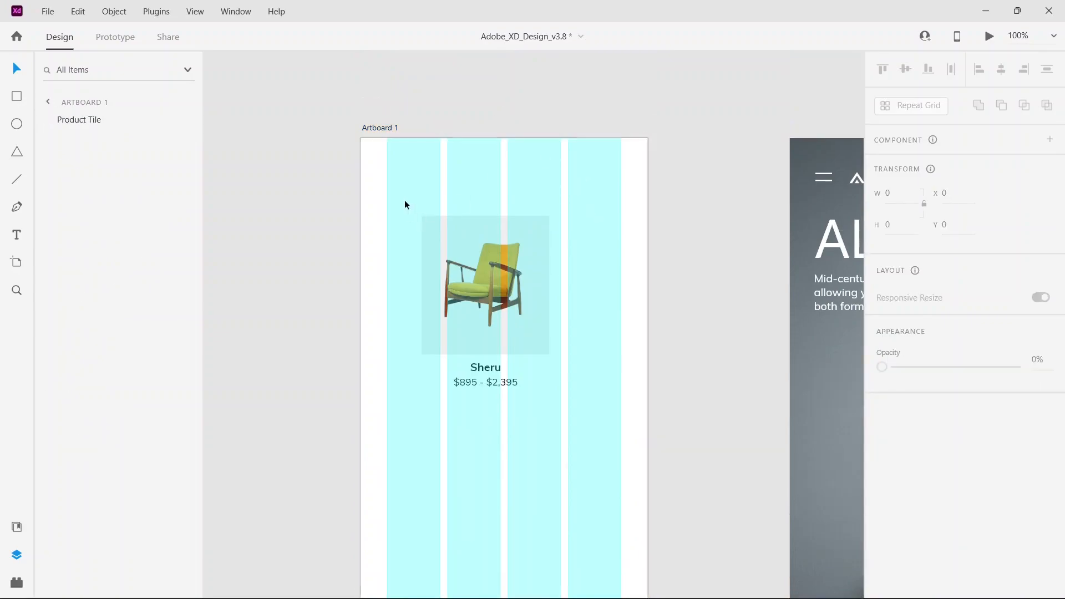
Step: Try 2 columns in the layout grid of Artboard 1, and set the column count to 10
left_click(625, 137)
left_click(382, 129)
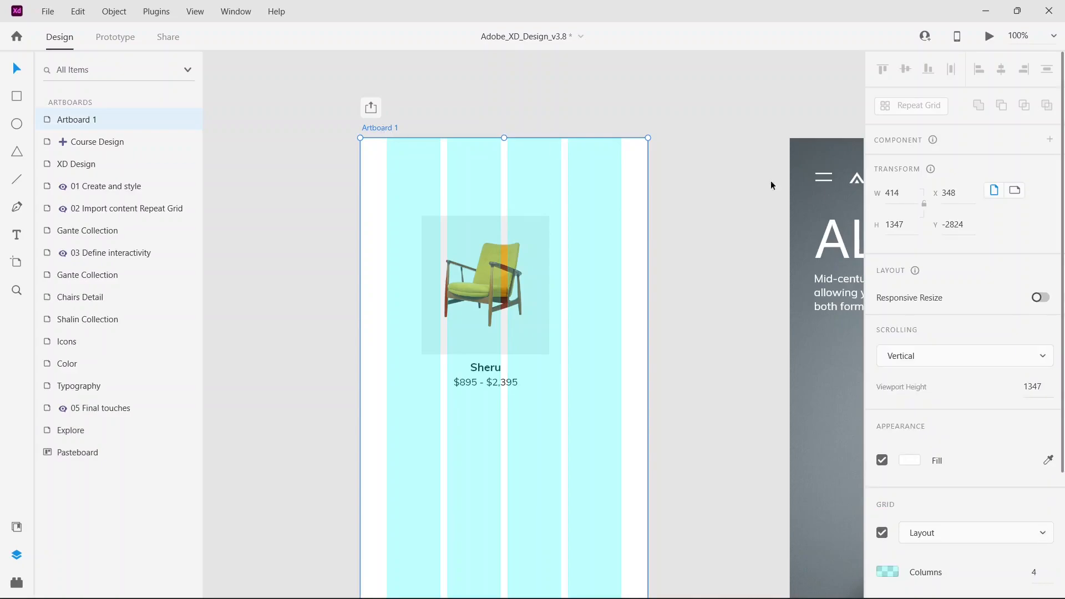
scroll(1025, 442, "down", 3)
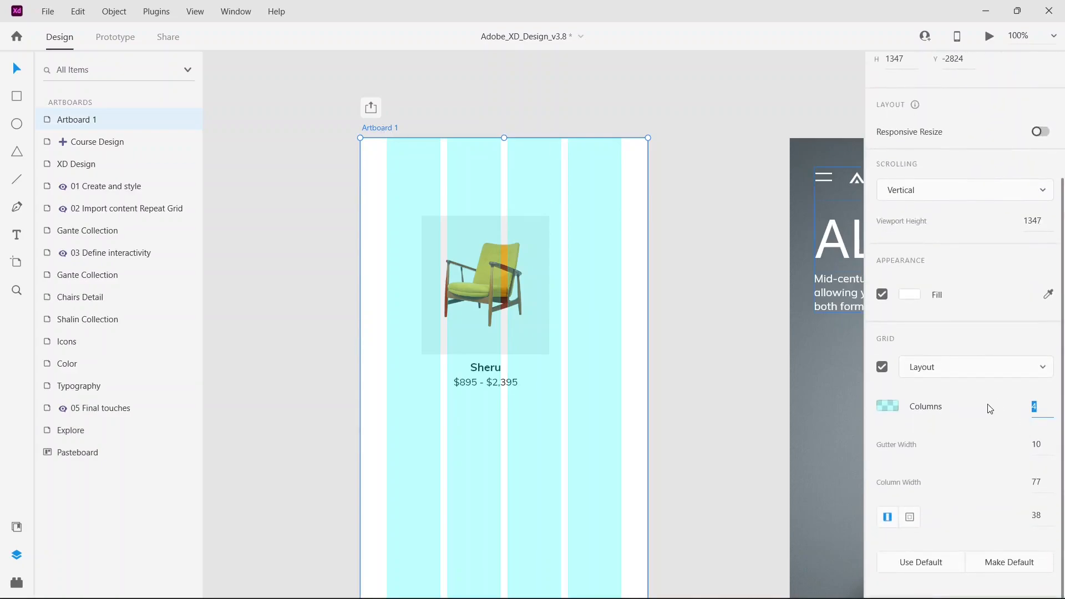
type("2")
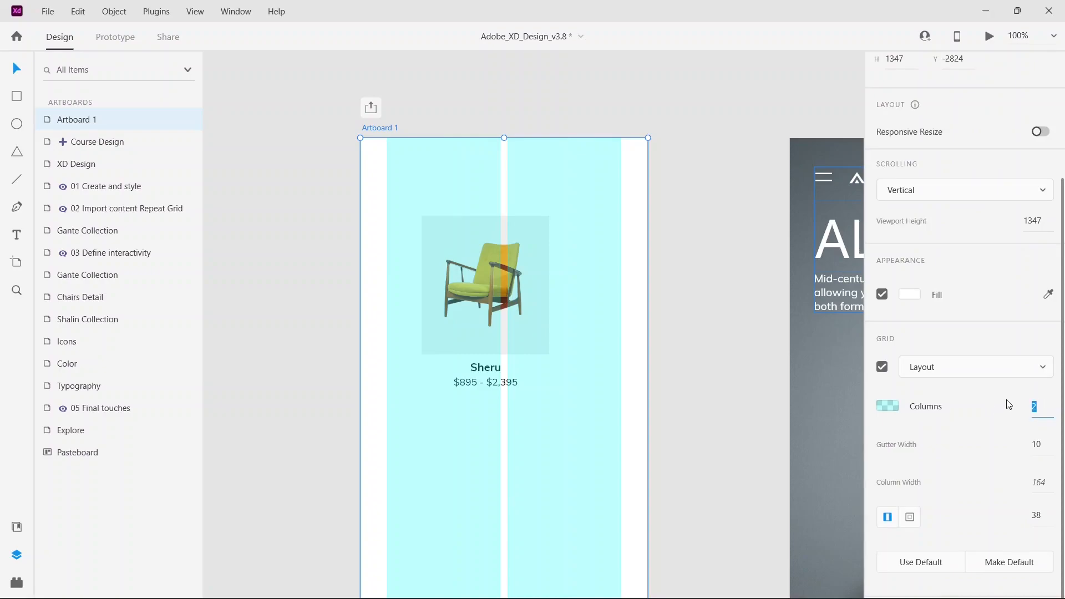
type("10")
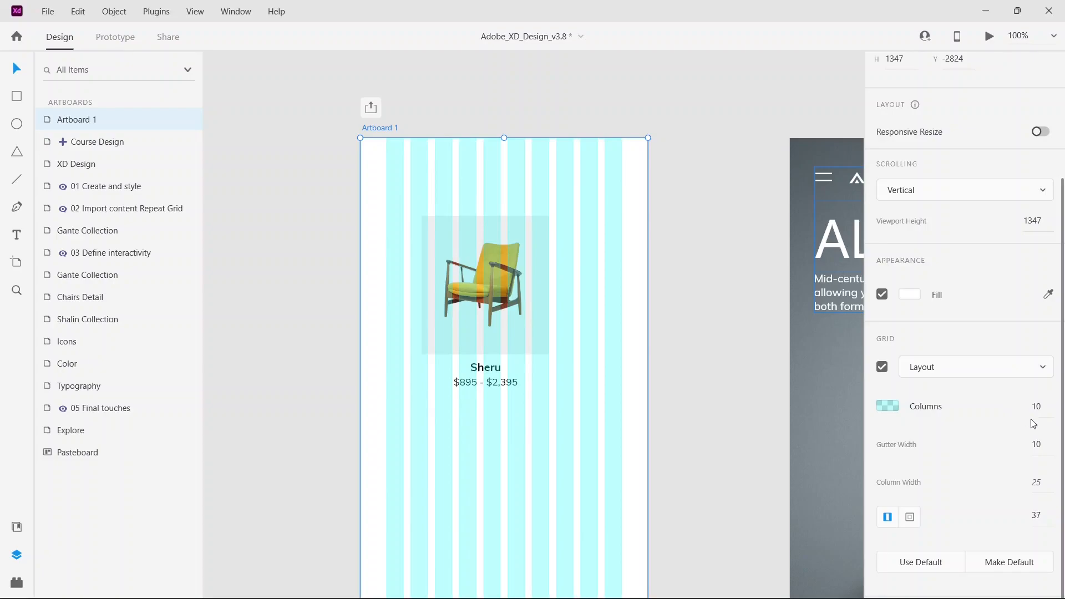
Step: Set the layout grid's gutter width to 5 and its column width to 30 on Artboard 1
double_click(1046, 446)
type("5")
key("Return")
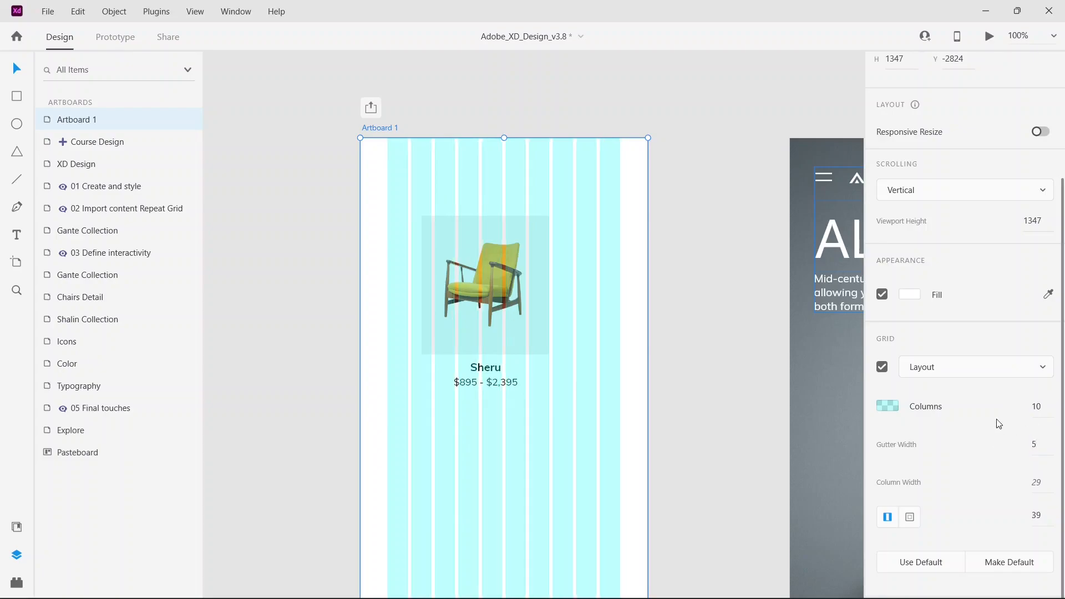
double_click(1048, 480)
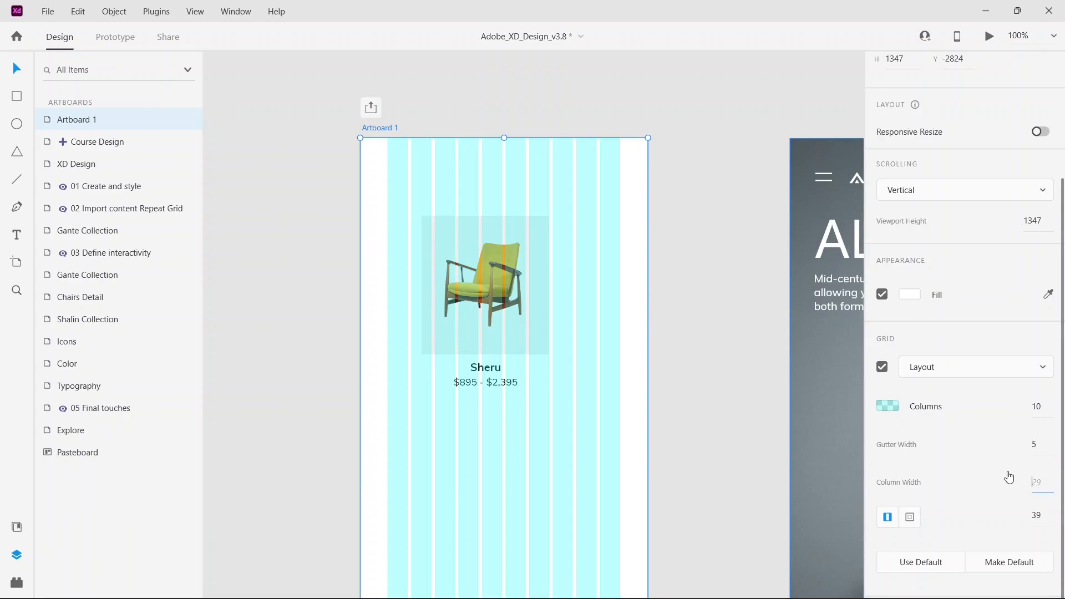
type("30")
key("Return")
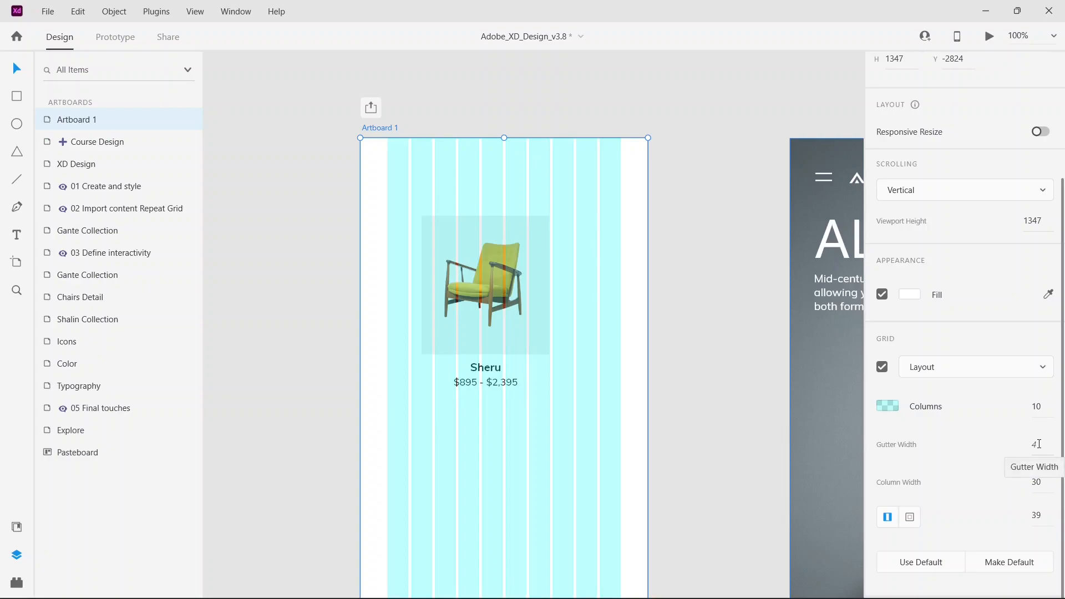
Step: Use separate margins for the layout grid of Artboard 1: top 10, right 56, bottom 80 and left 12
left_click(909, 519)
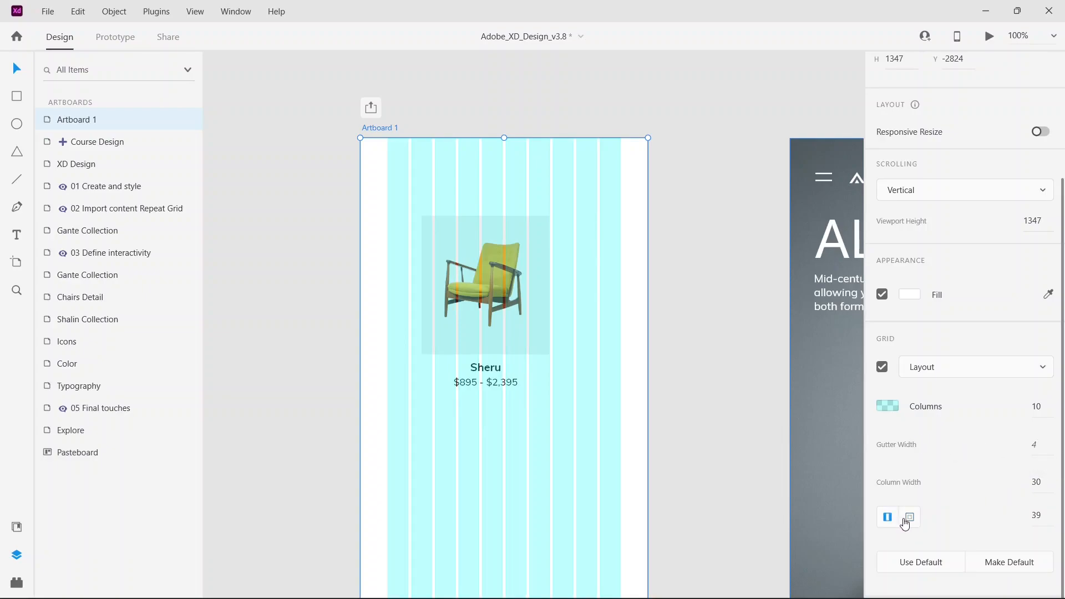
left_click(946, 516)
type("10")
left_click(982, 515)
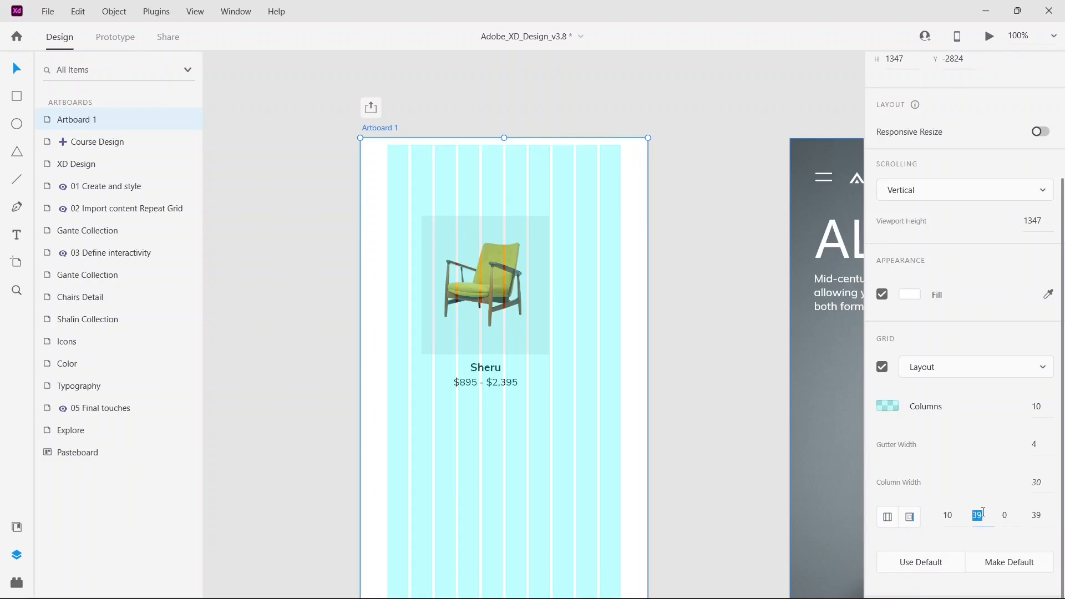
key("Return")
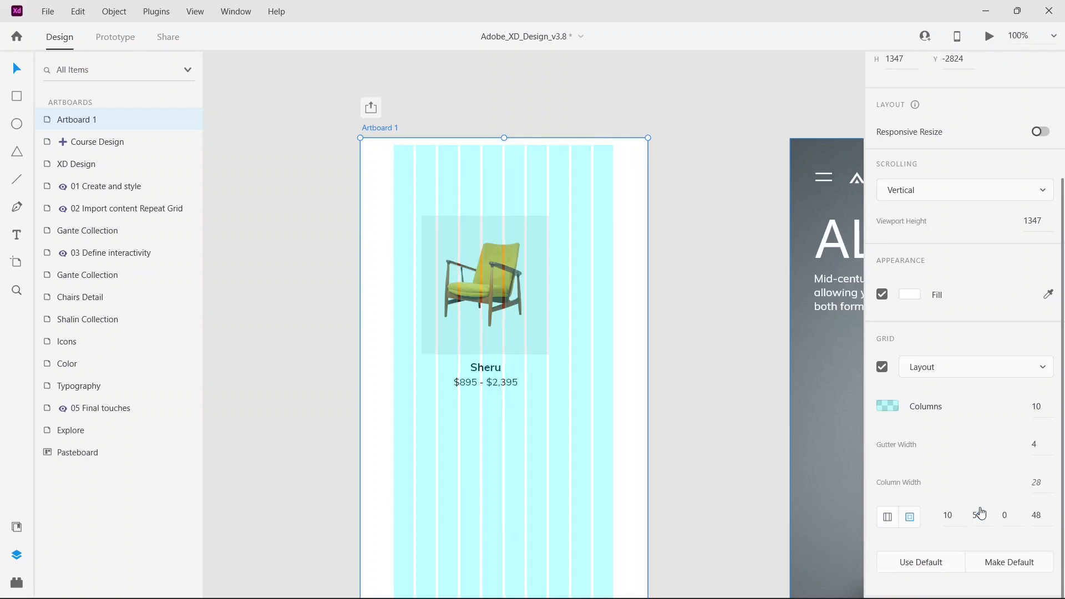
left_click(1004, 515)
type("80")
key("Tab")
type("12")
key("Return")
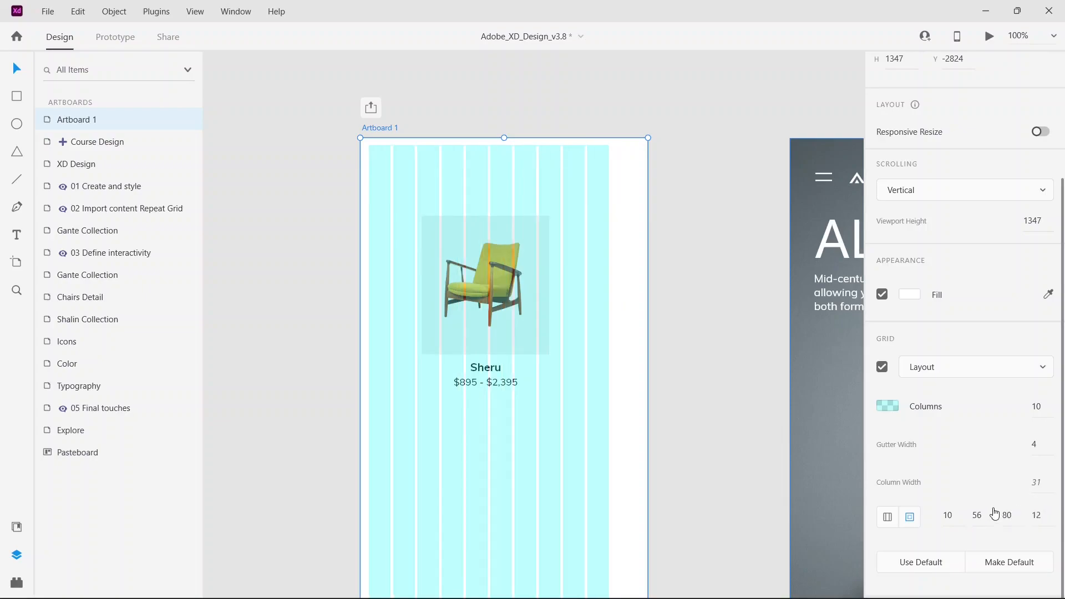
Step: Narrow the Product Tile to 66 wide at X 117 so that it spans the fourth and fifth grid columns
scroll(506, 290, "down", 5)
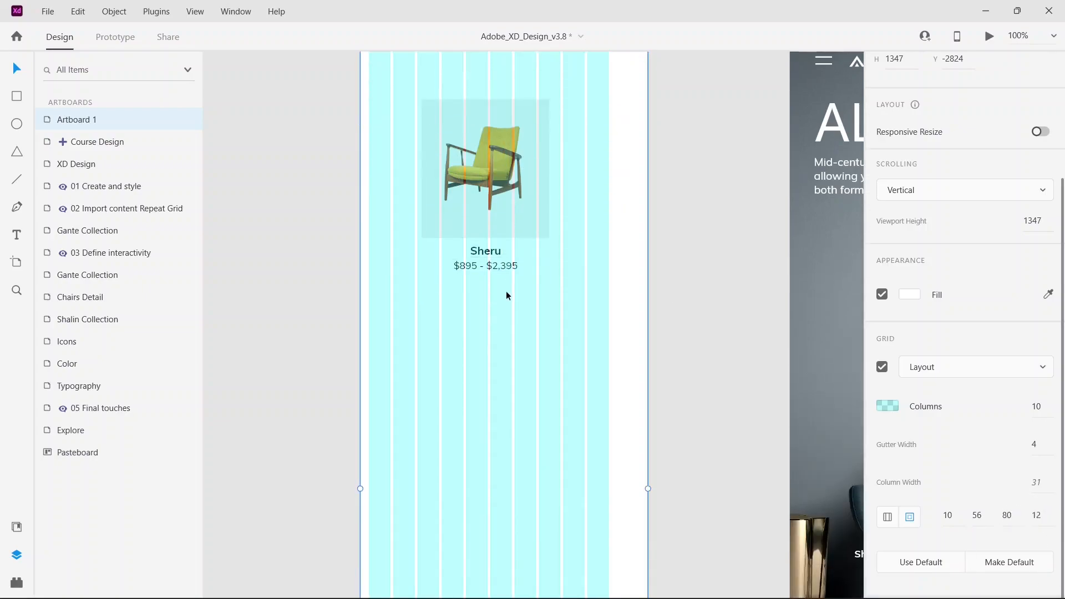
scroll(503, 285, "up", 6)
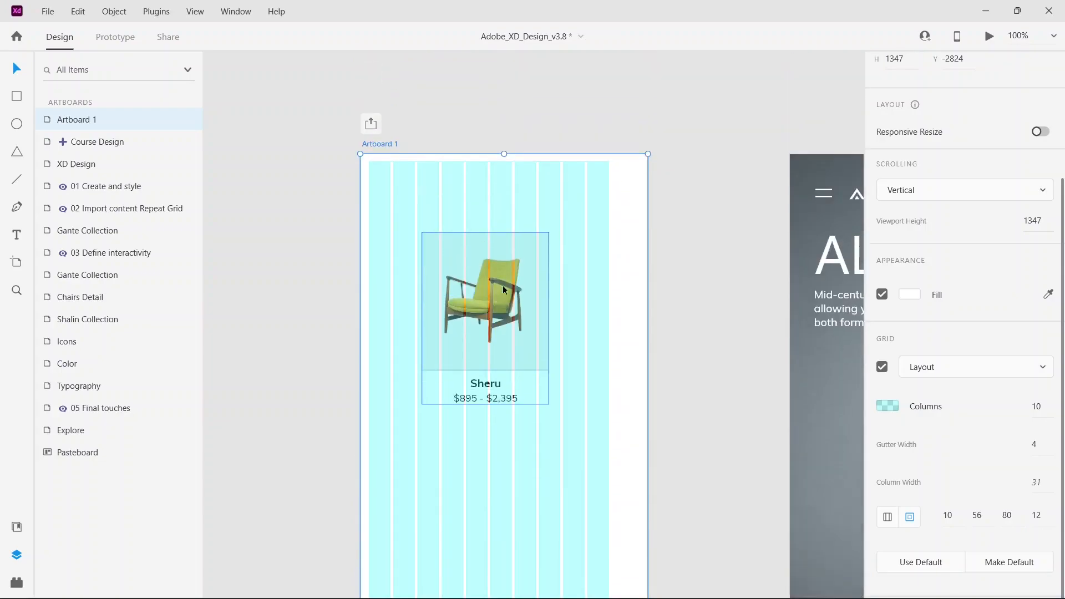
left_click(505, 344)
left_click_drag(540, 333, 521, 335)
left_click_drag(570, 364, 487, 364)
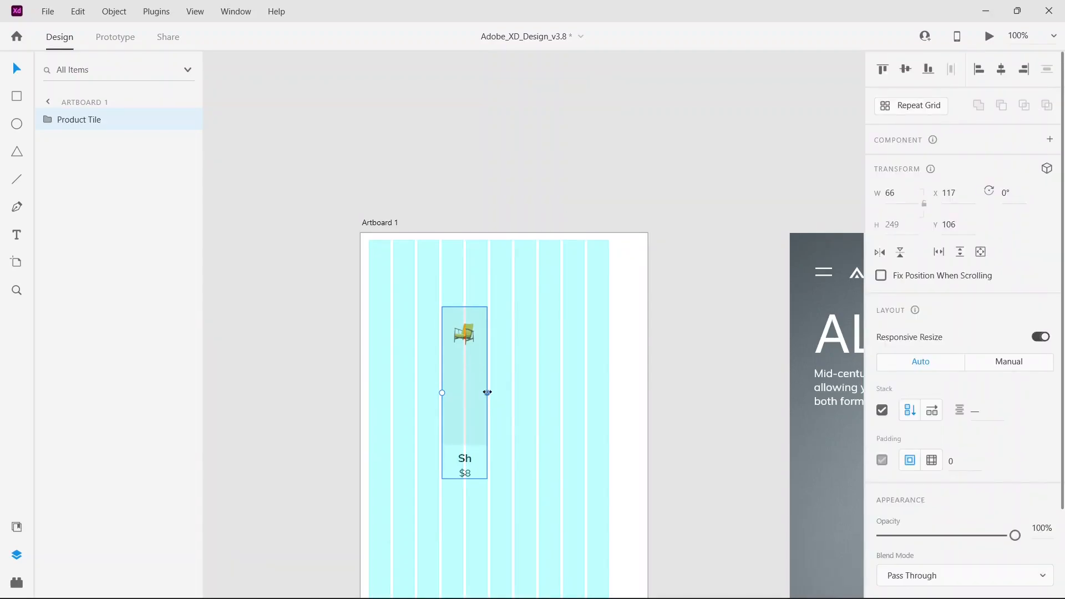
scroll(709, 231, "down", 2)
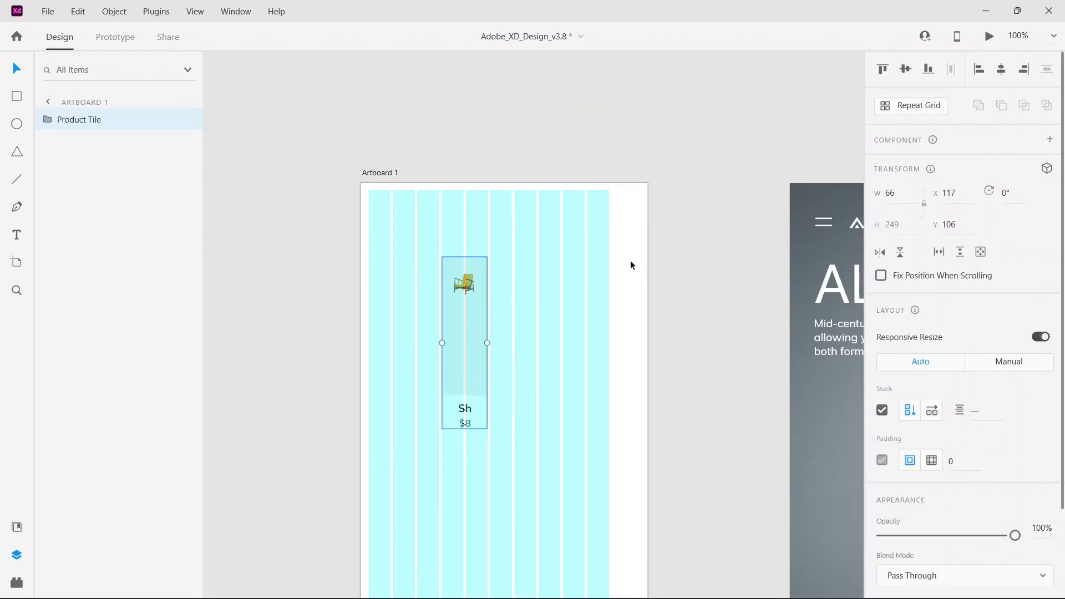
scroll(630, 266, "up", 1)
Step: Lighten the column color of Artboard 1's layout grid to #42FFFF, adjust its opacity, and deselect the artboard
left_click(395, 190)
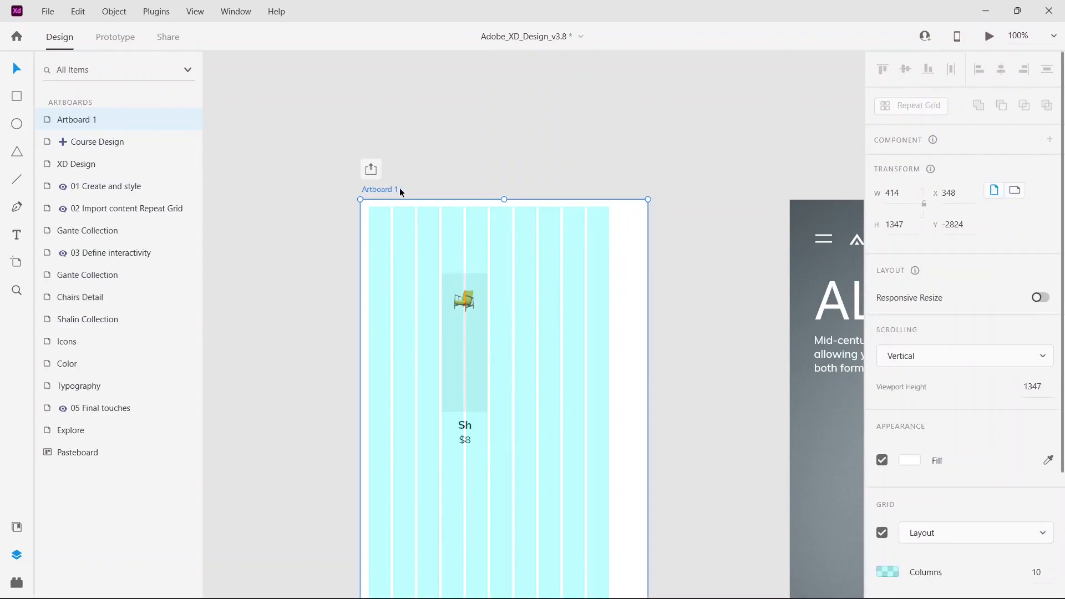
scroll(924, 388, "down", 3)
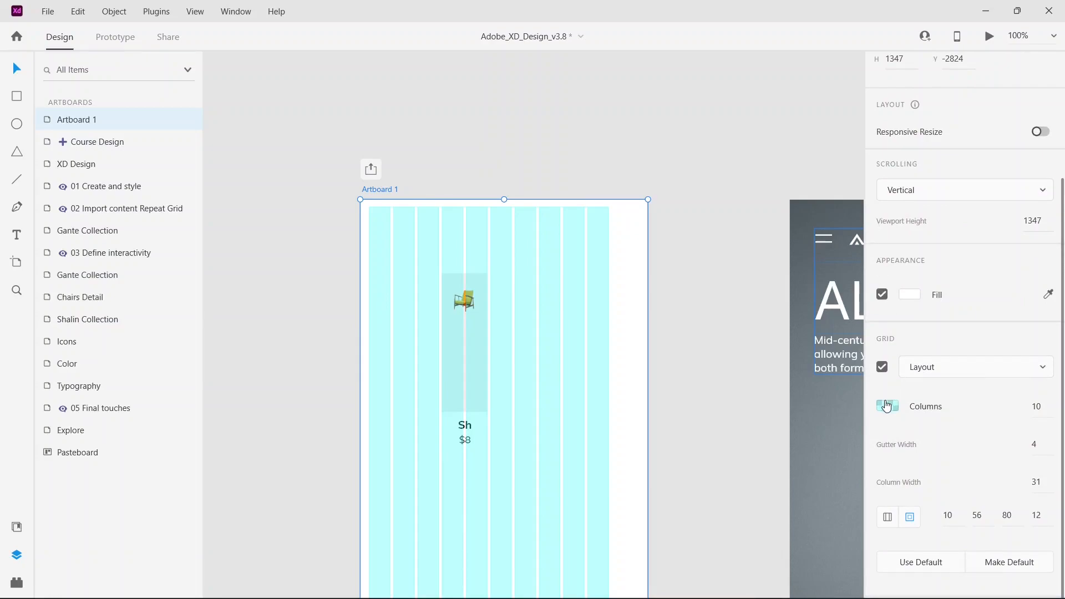
left_click(887, 407)
left_click(888, 408)
left_click(887, 408)
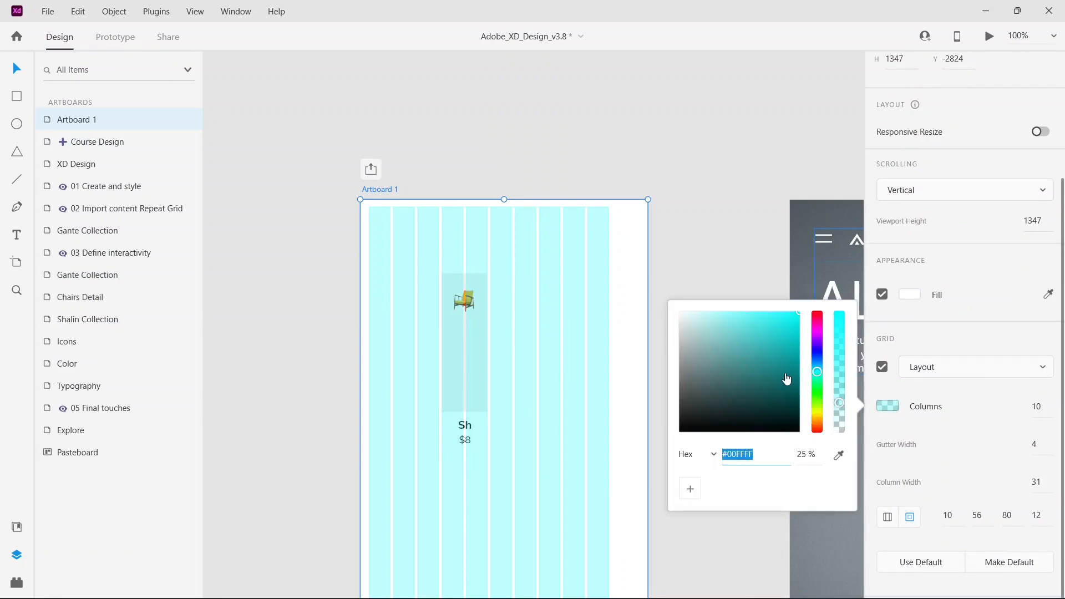
left_click_drag(730, 330, 769, 311)
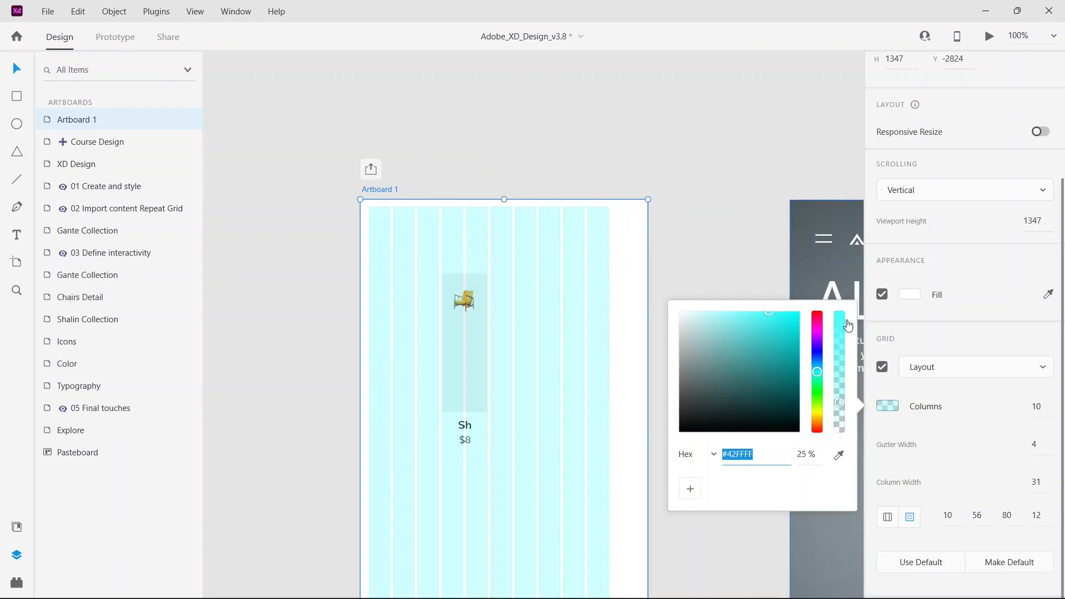
left_click_drag(843, 389, 841, 394)
left_click(980, 304)
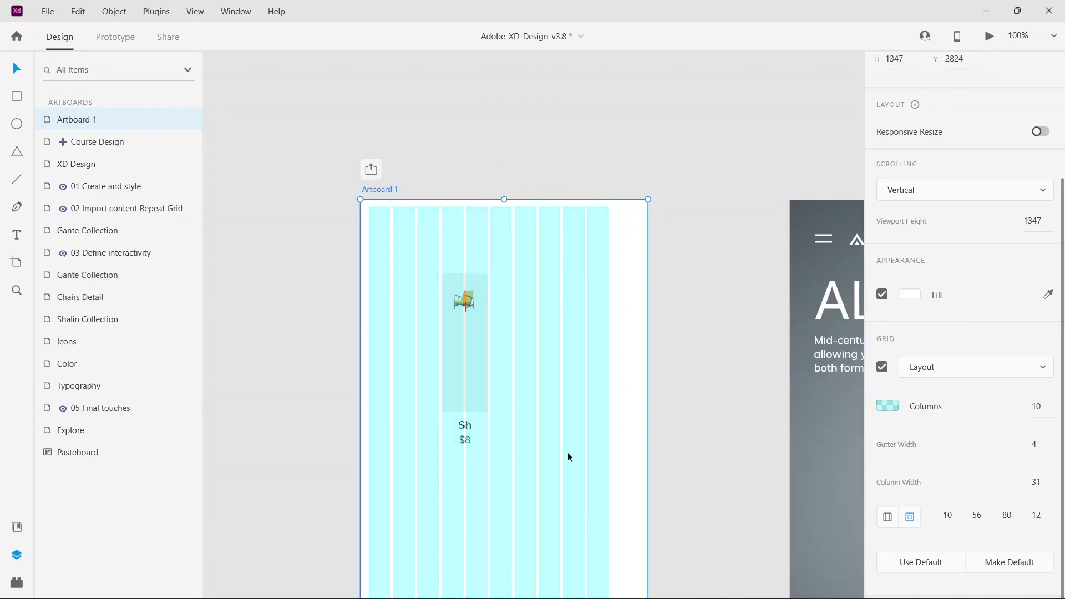
left_click(692, 271)
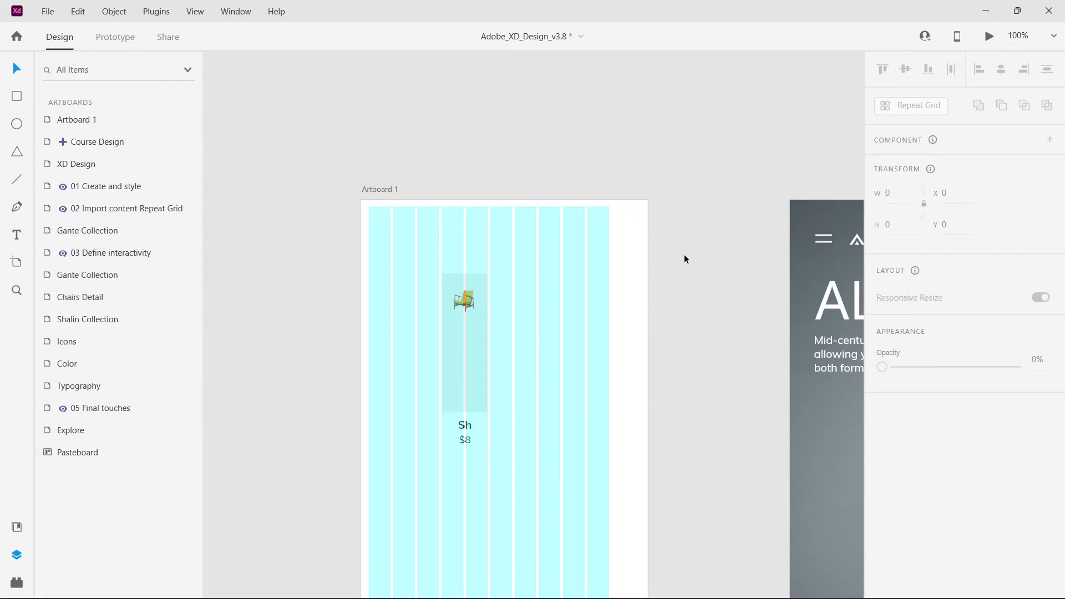
Step: Make the layout grid settings of Artboard 1 the default
left_click(381, 189)
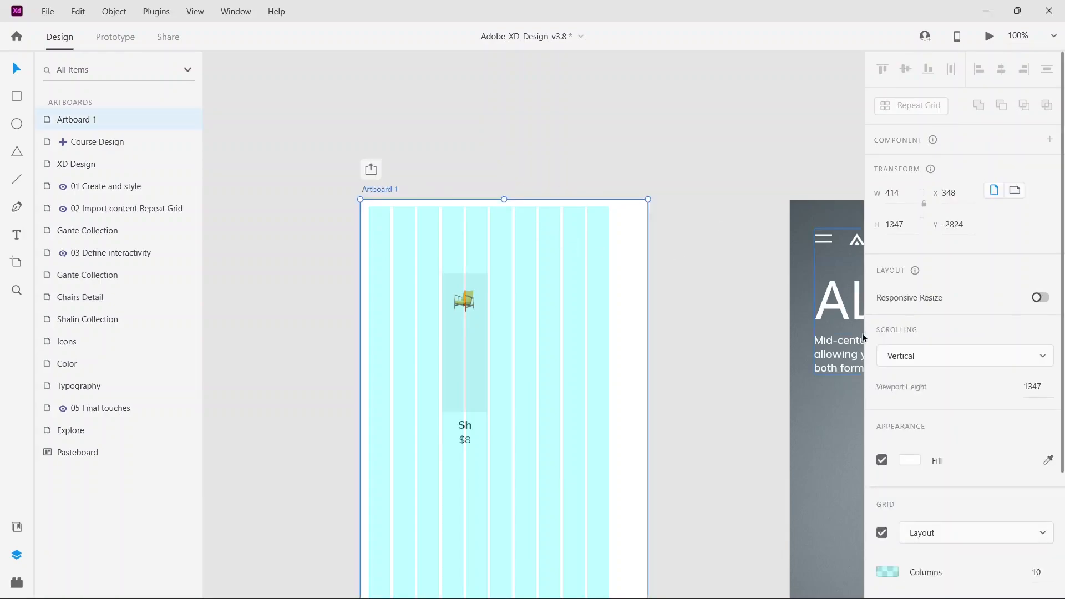
scroll(942, 376, "down", 3)
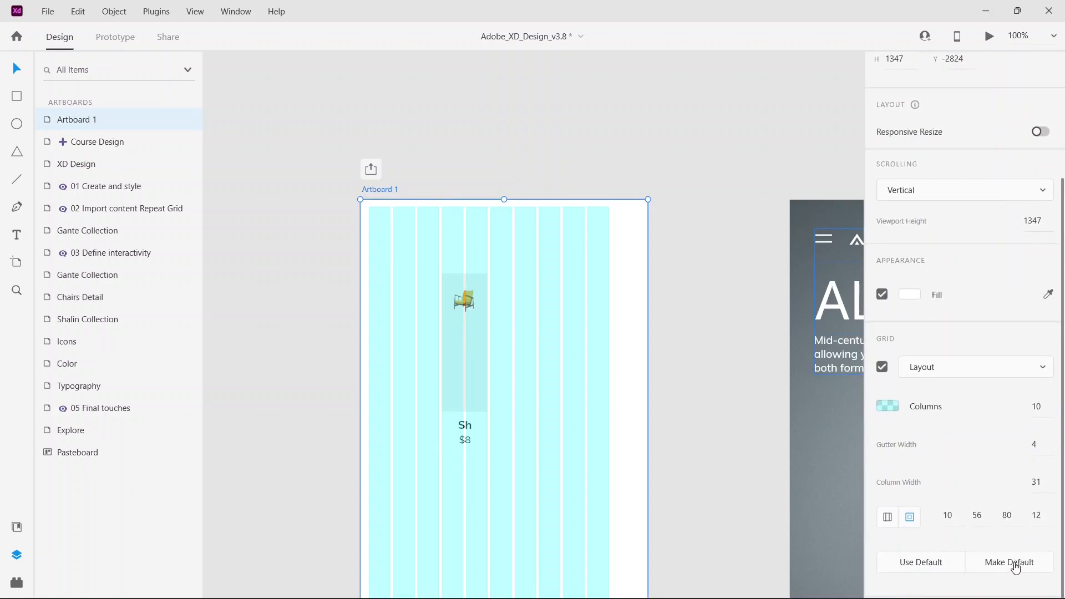
scroll(659, 308, "down", 3)
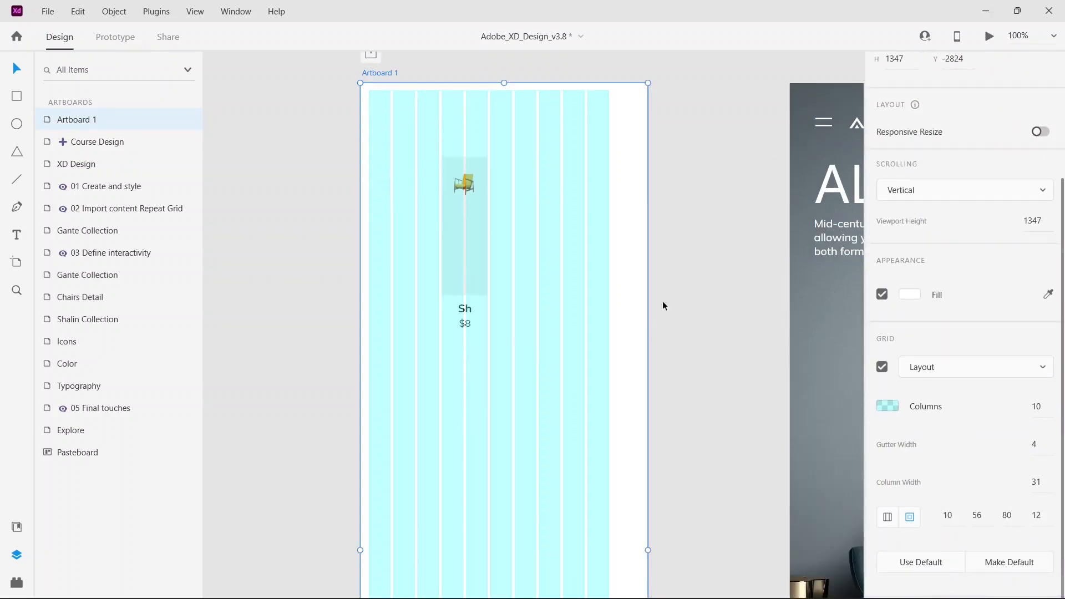
Step: Apply the default layout grid to the Gante Collection artboard below Artboard 1
scroll(659, 308, "down", 15)
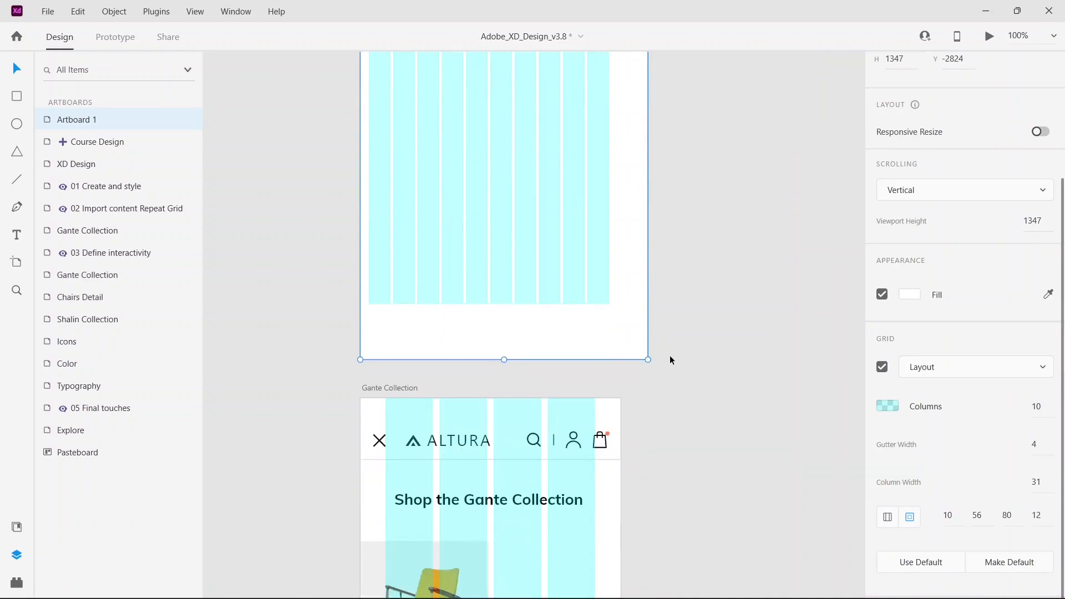
scroll(668, 352, "down", 10)
left_click(389, 92)
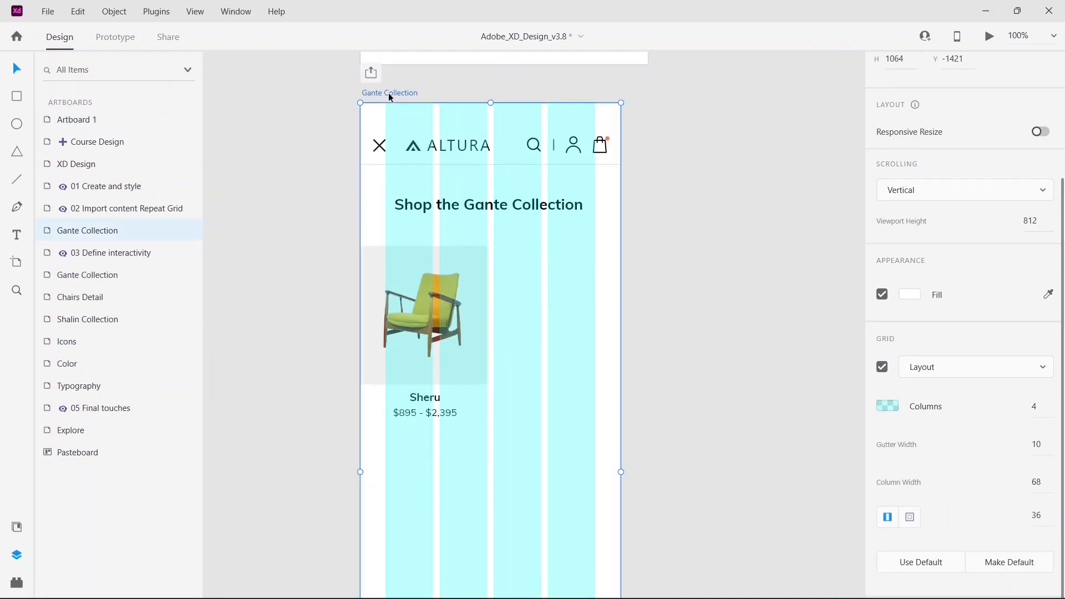
left_click(905, 567)
Step: Compare the layout grids of the Gante Collection artboard and Artboard 1, and clear the selection
scroll(582, 394, "up", 10)
scroll(584, 396, "down", 7)
scroll(601, 402, "up", 8)
scroll(607, 375, "down", 7)
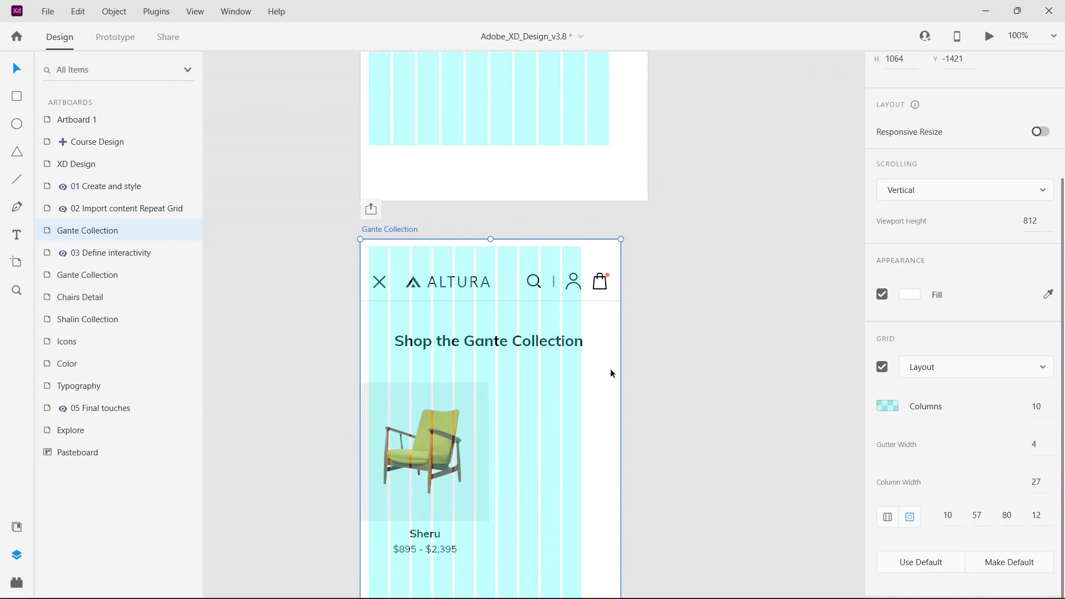
scroll(609, 368, "down", 6)
scroll(607, 364, "up", 7)
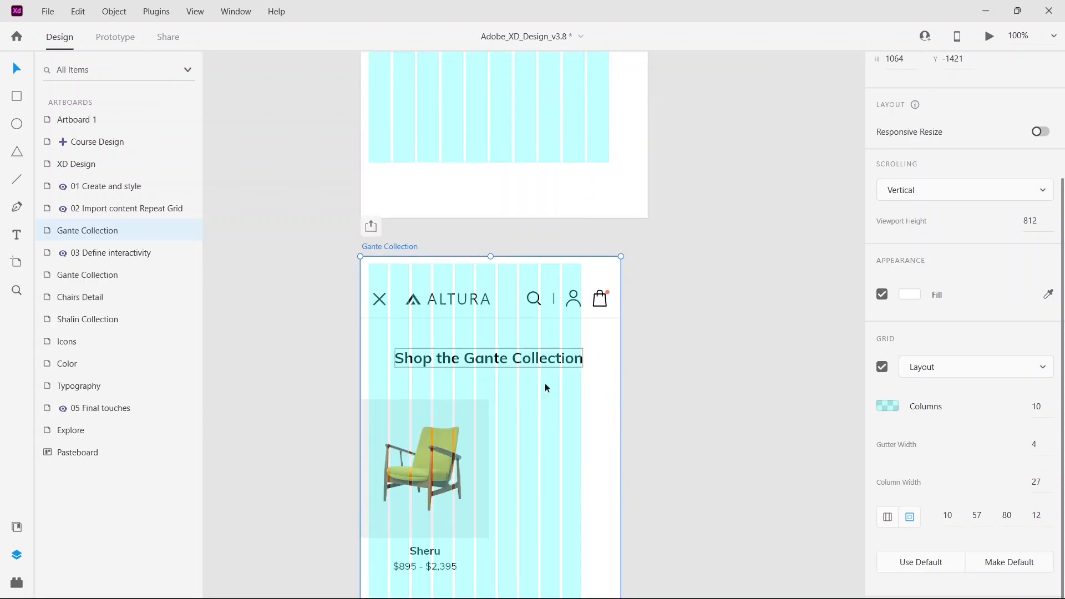
scroll(694, 332, "up", 16)
scroll(690, 344, "down", 16)
scroll(620, 381, "down", 6)
scroll(617, 366, "up", 18)
scroll(615, 355, "up", 18)
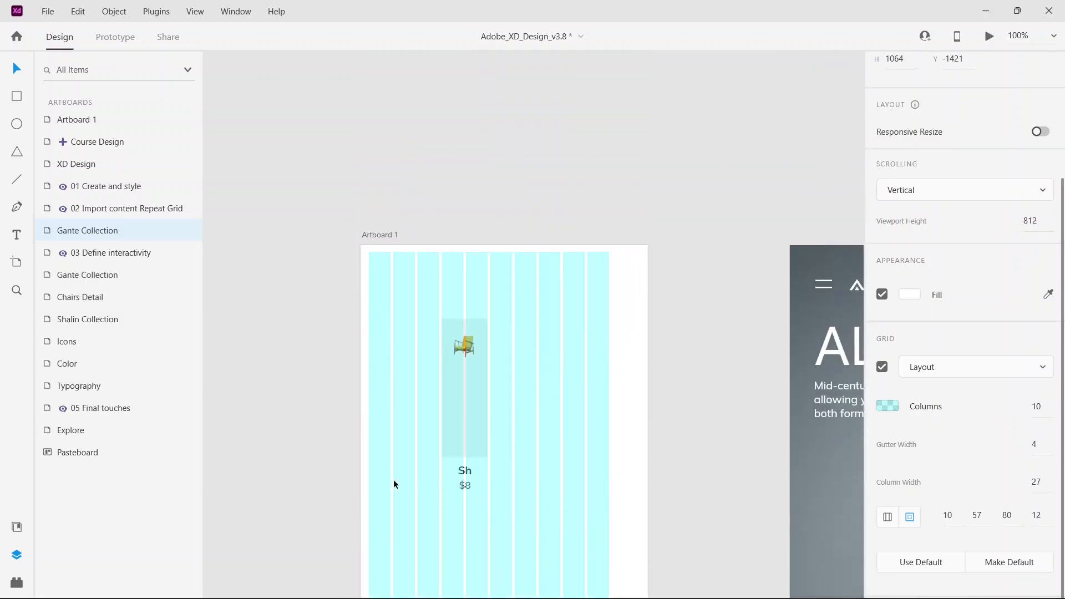
scroll(577, 355, "down", 4)
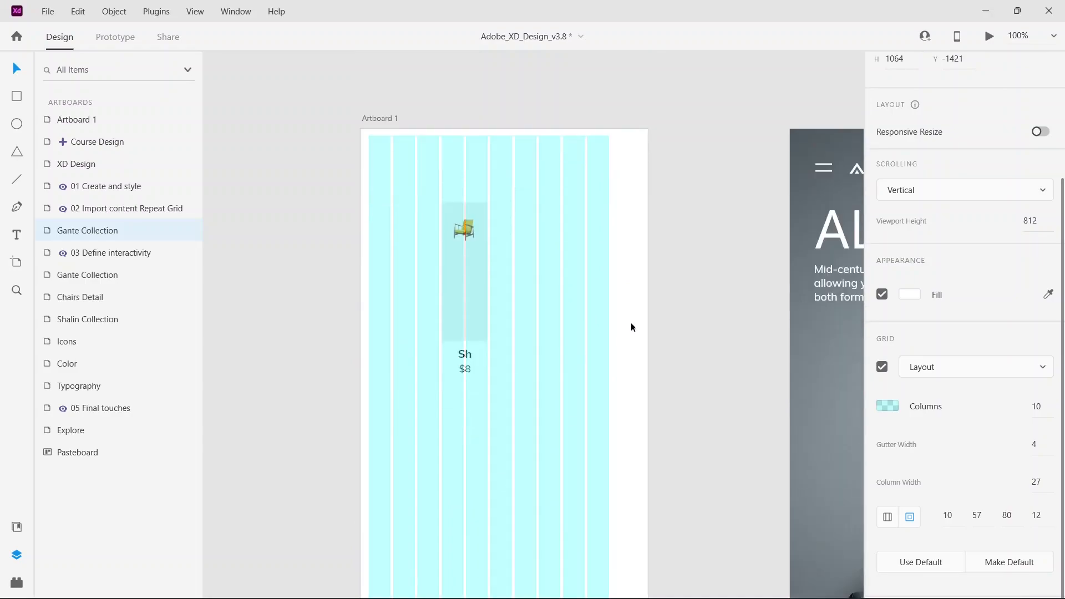
left_click(639, 311)
left_click(666, 241)
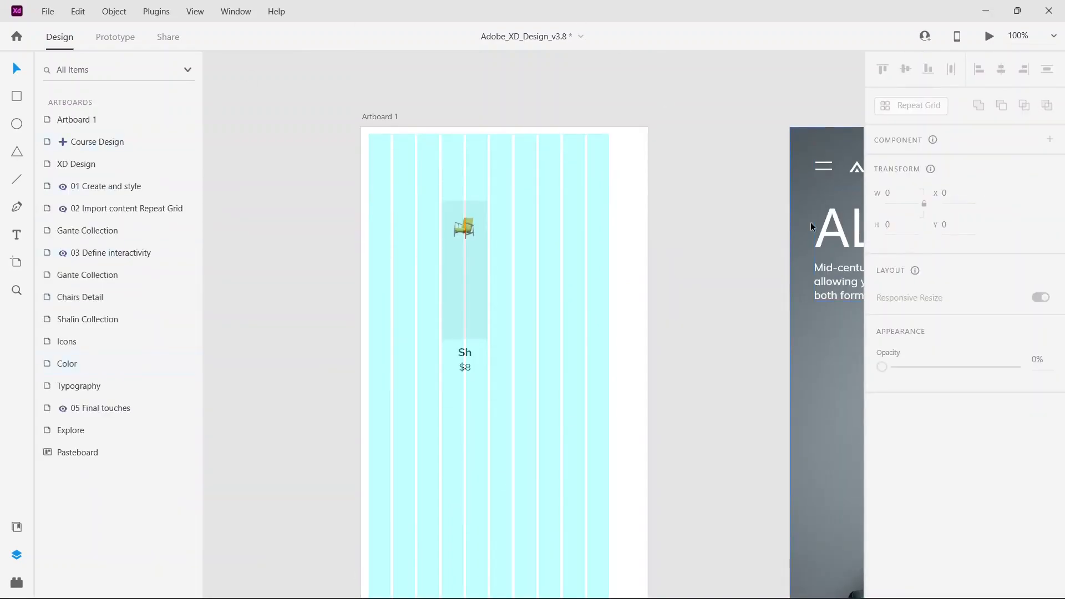